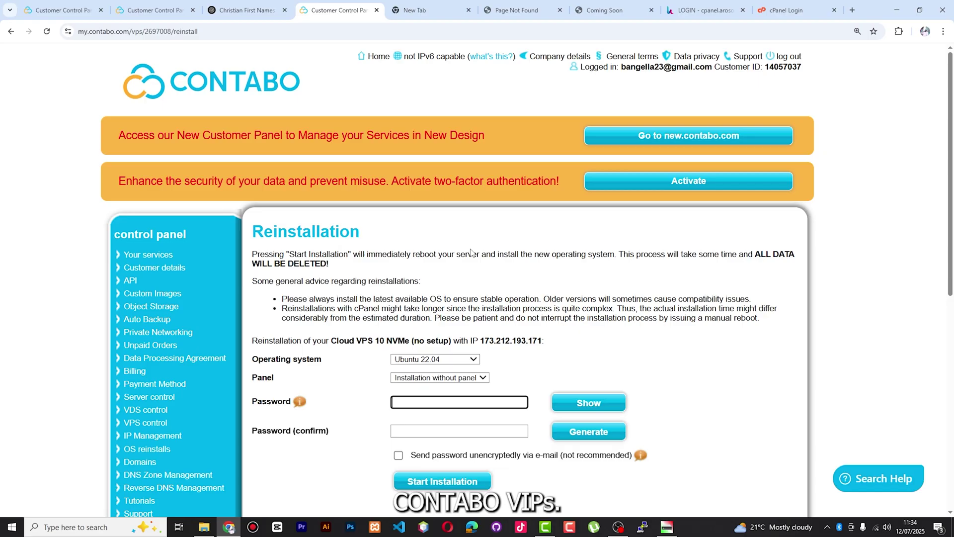
- Log back in to Contabo with Chrome's saved credentials and the Windows PIN
scroll(431, 309, down, 2)
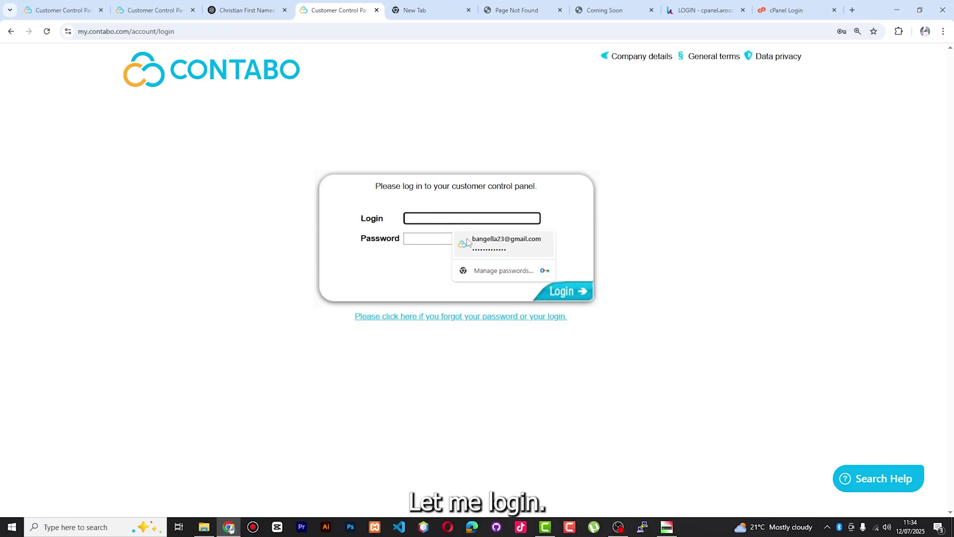
click(462, 254)
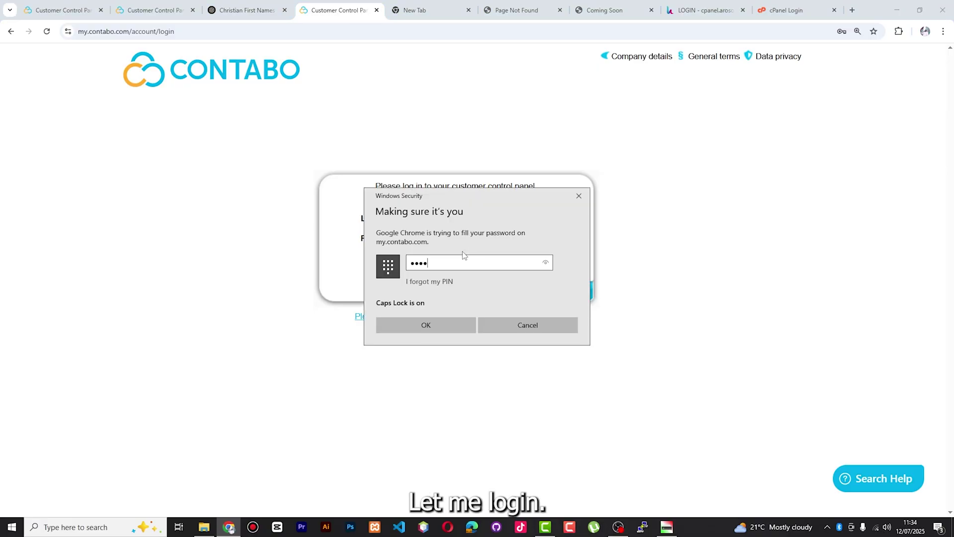
text(1)
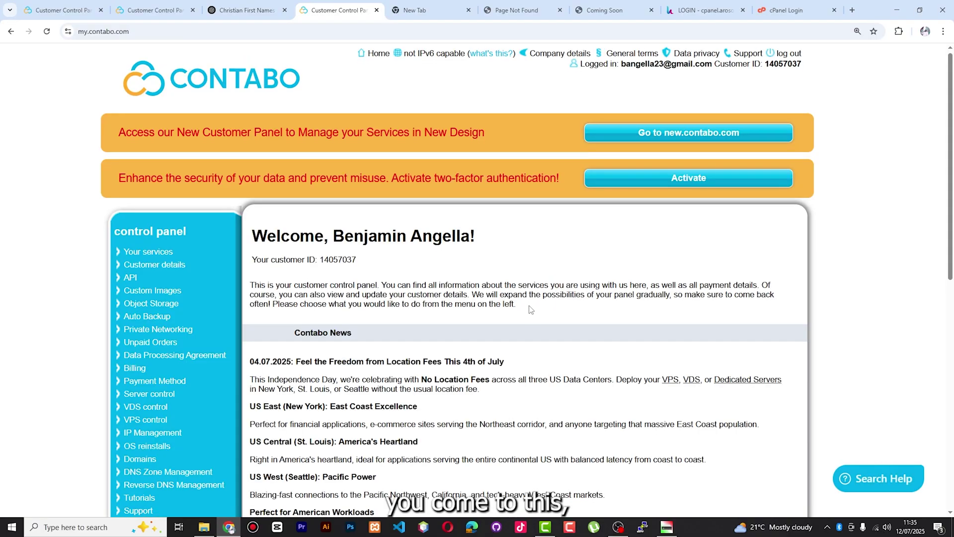
scroll(531, 310, down, 3)
scroll(530, 311, up, 3)
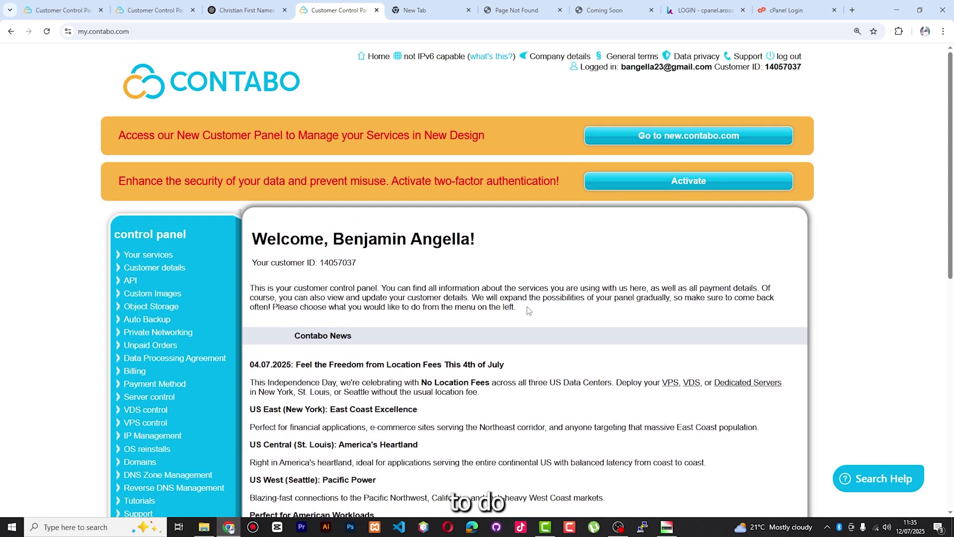
scroll(529, 311, down, 4)
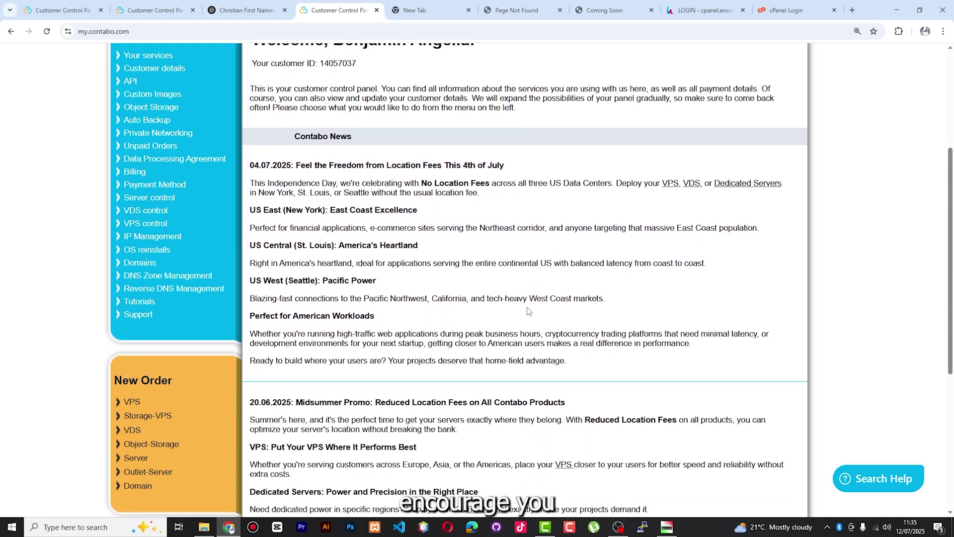
scroll(528, 310, down, 5)
scroll(529, 311, up, 9)
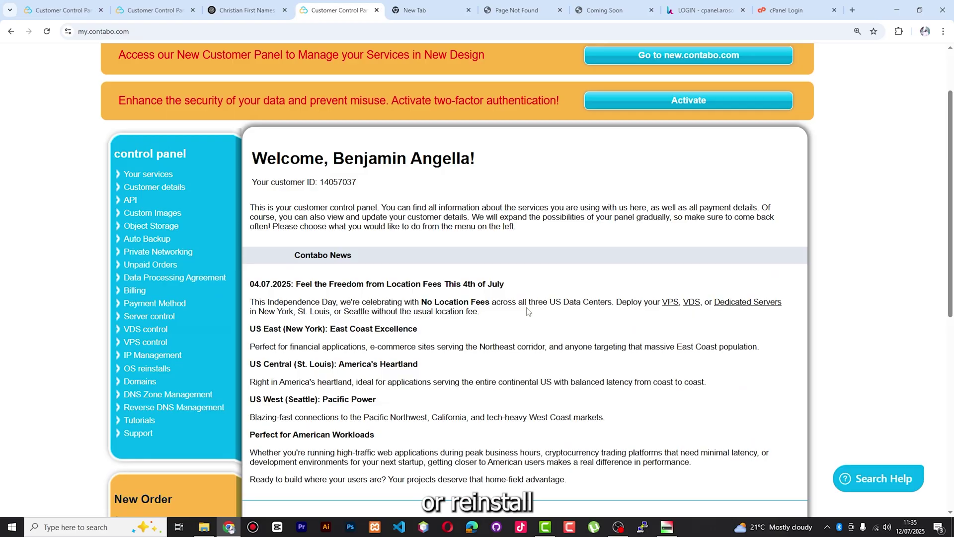
scroll(528, 311, up, 1)
- Go to Your services and open the Manage options for the Cloud VPS 10 NVMe
click(131, 223)
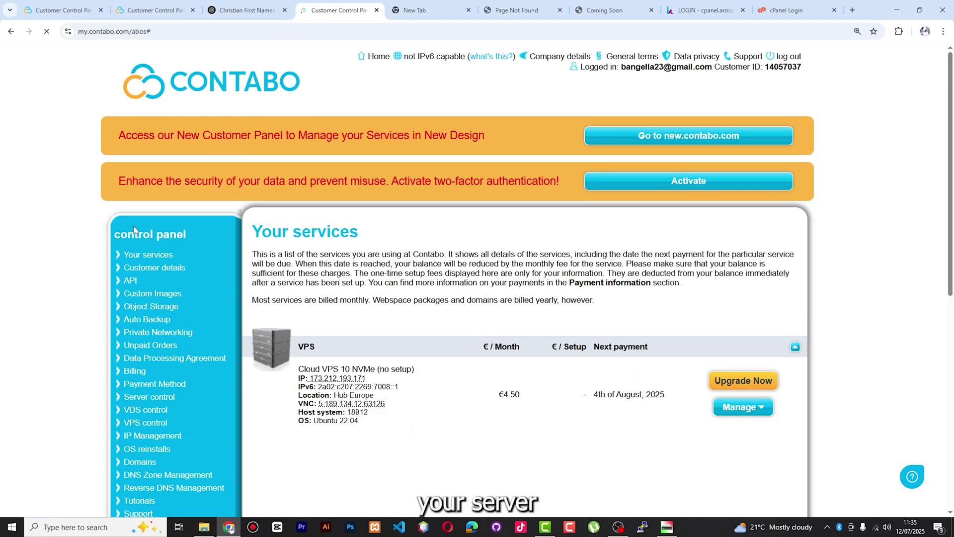
scroll(553, 288, down, 2)
scroll(621, 300, down, 1)
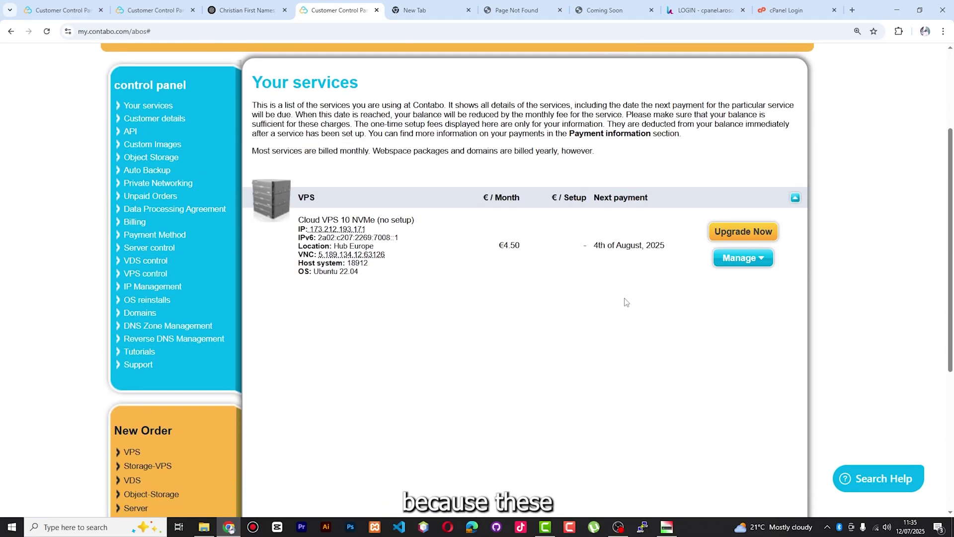
click(738, 257)
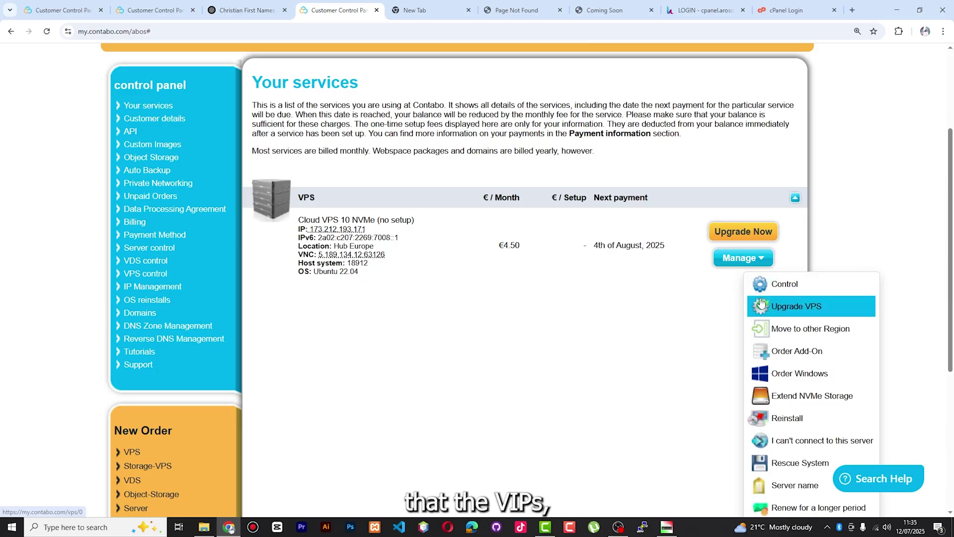
scroll(760, 306, down, 2)
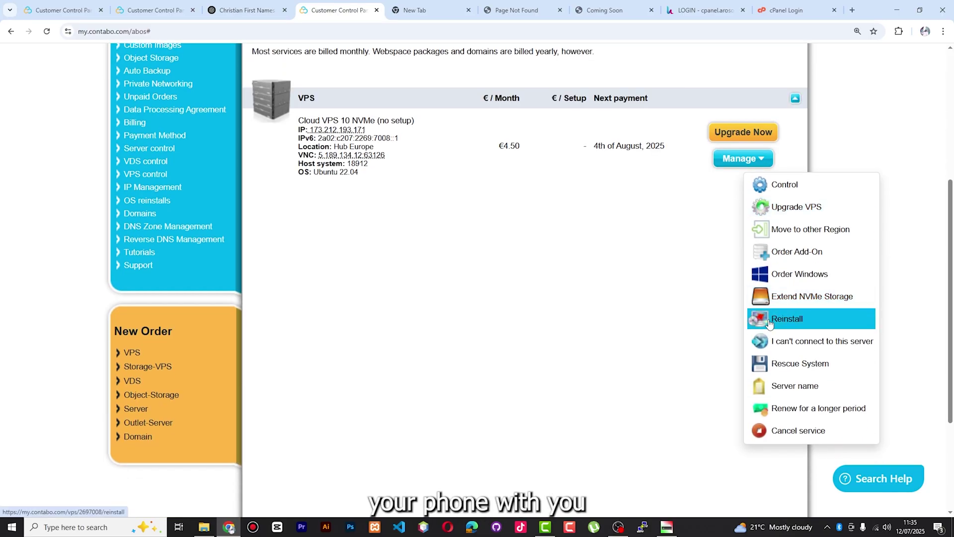
scroll(768, 323, up, 2)
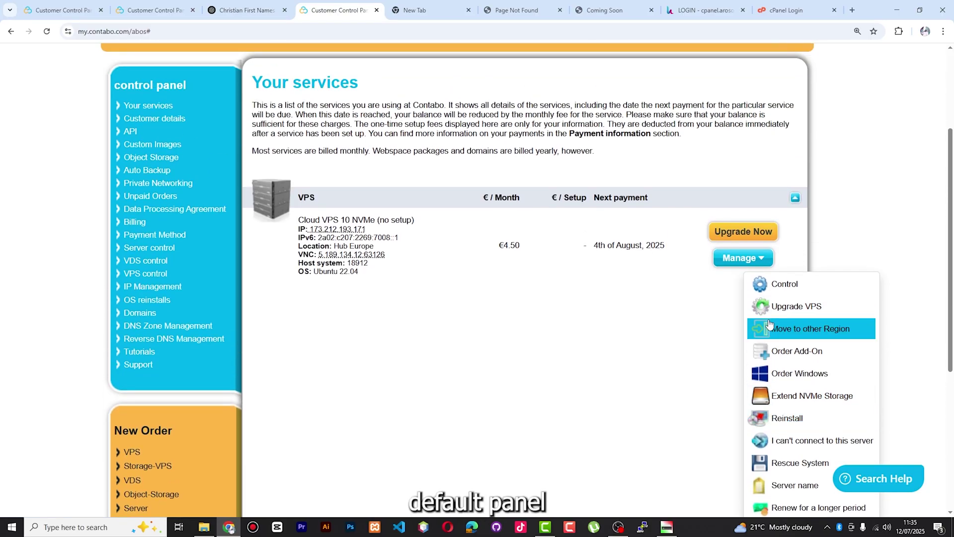
click(607, 288)
scroll(572, 318, up, 3)
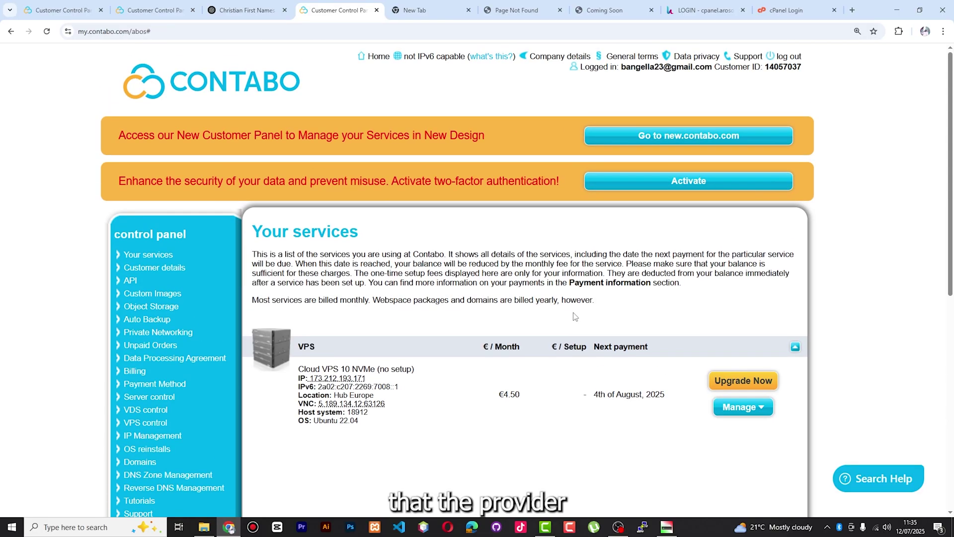
scroll(576, 317, down, 3)
click(742, 258)
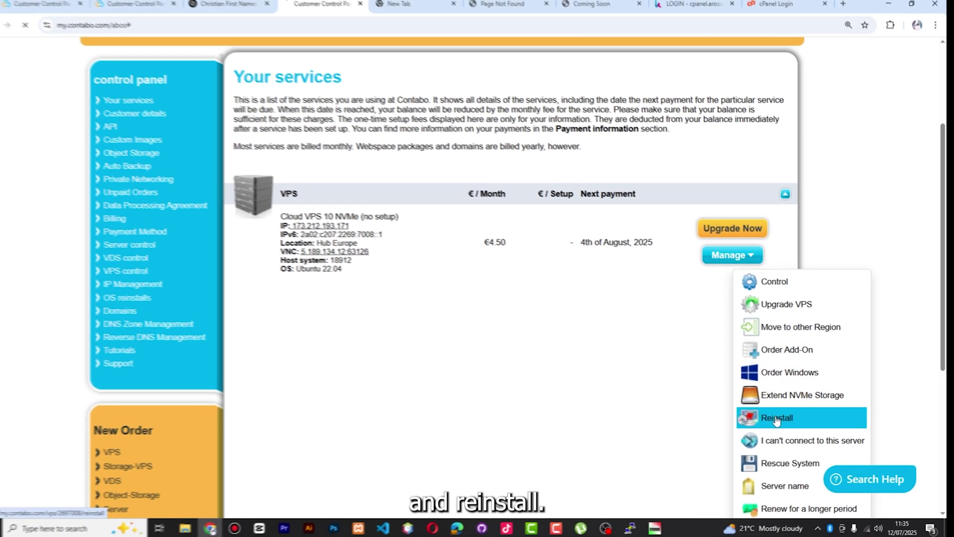
- Open the VPS reinstall form, keeping Ubuntu 22.04 and choosing Installation without panel
click(786, 418)
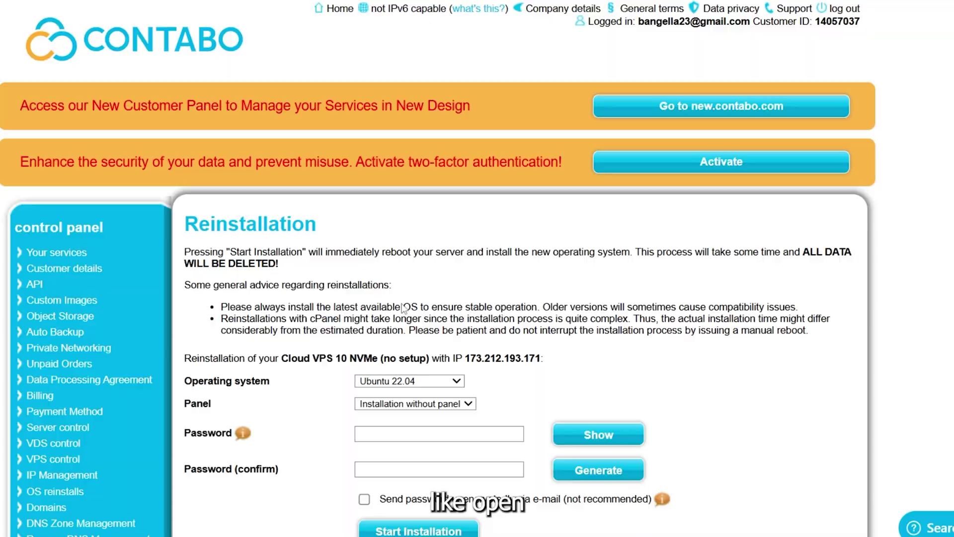
click(400, 382)
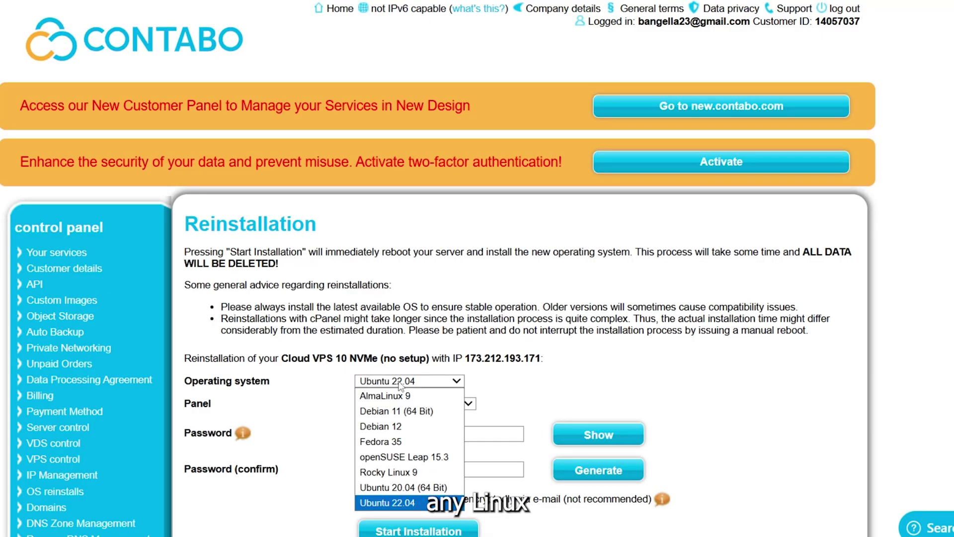
click(400, 382)
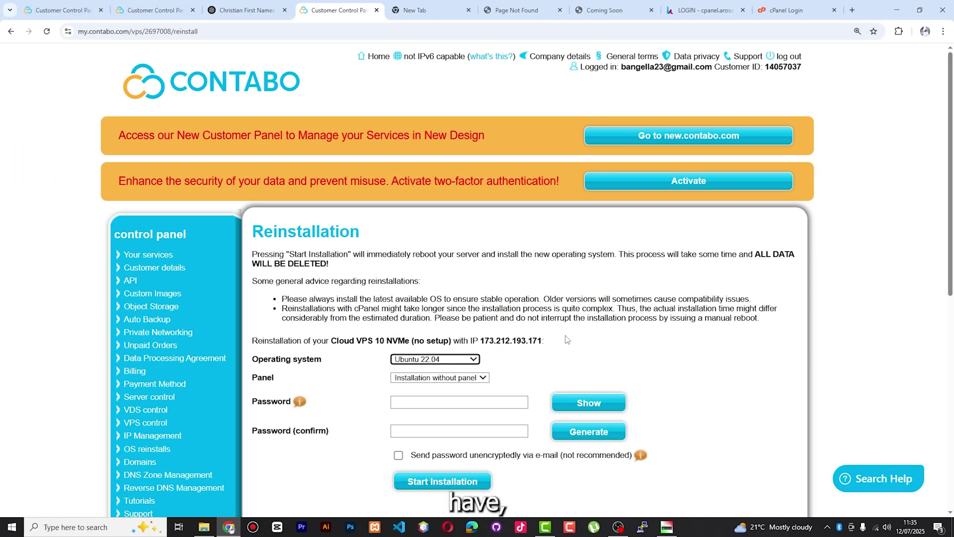
scroll(437, 311, down, 2)
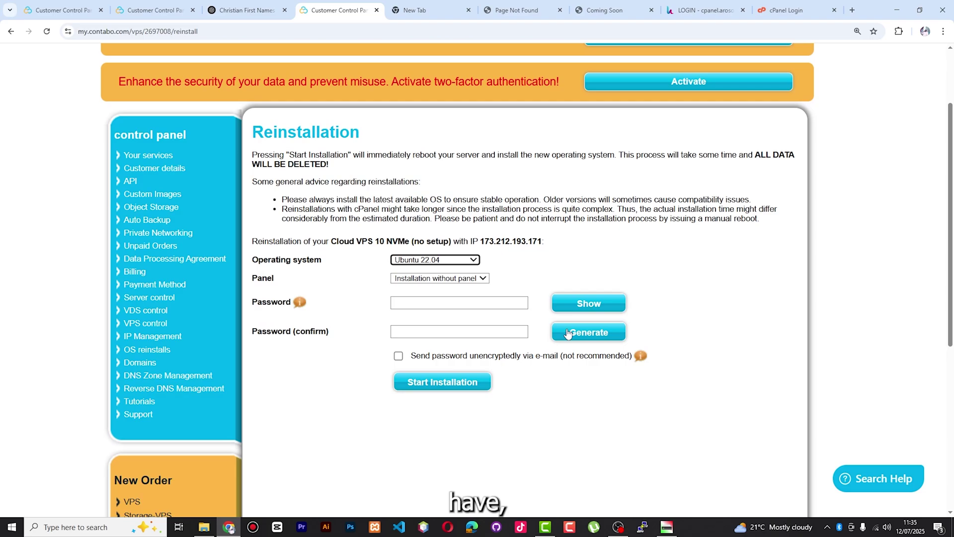
click(457, 279)
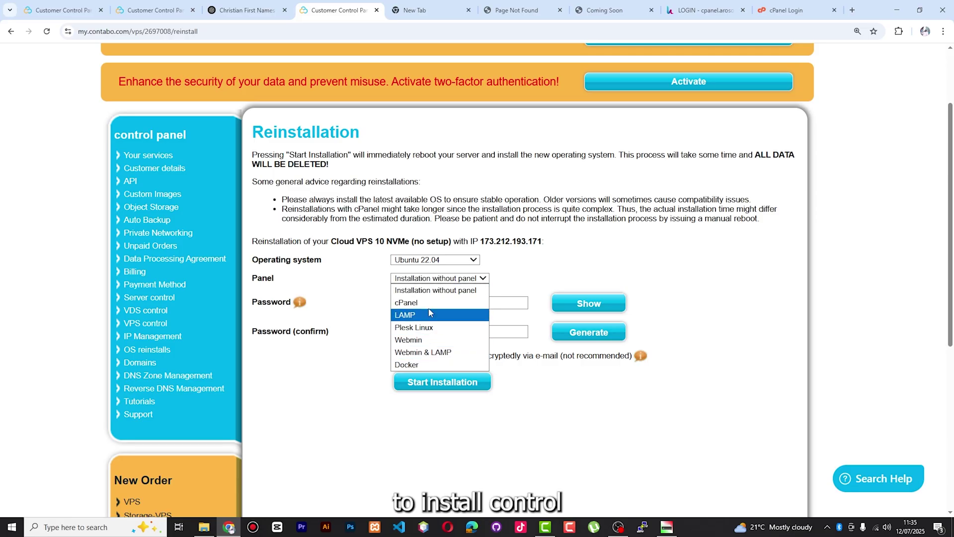
key(Escape)
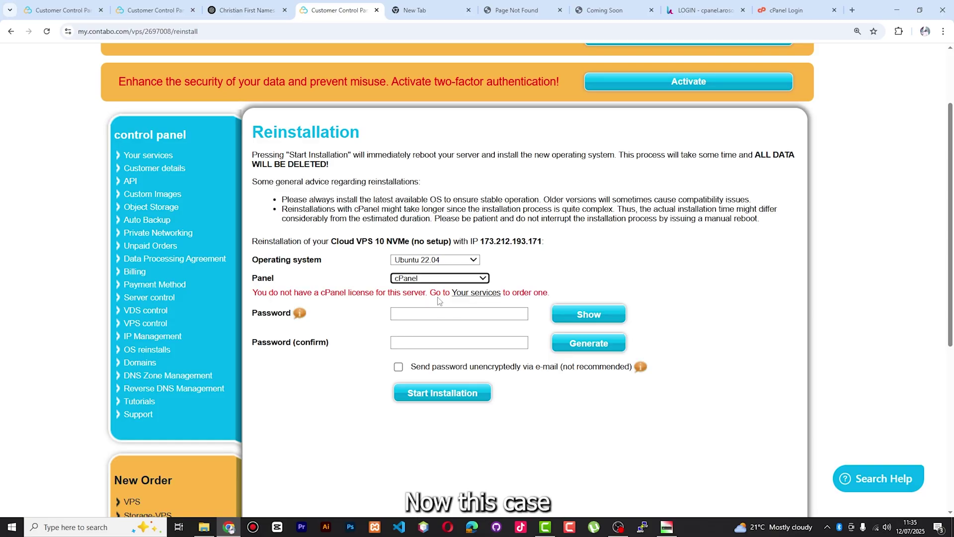
click(429, 279)
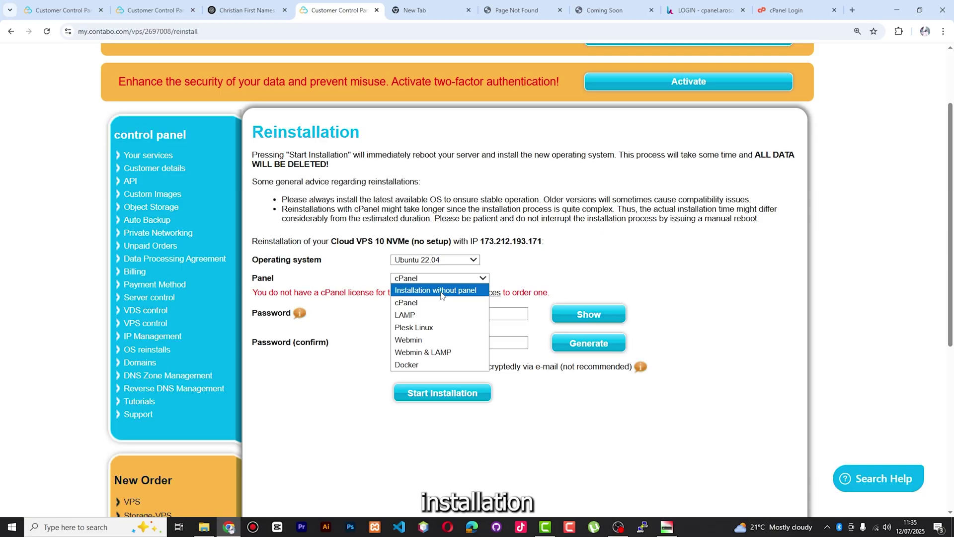
click(442, 295)
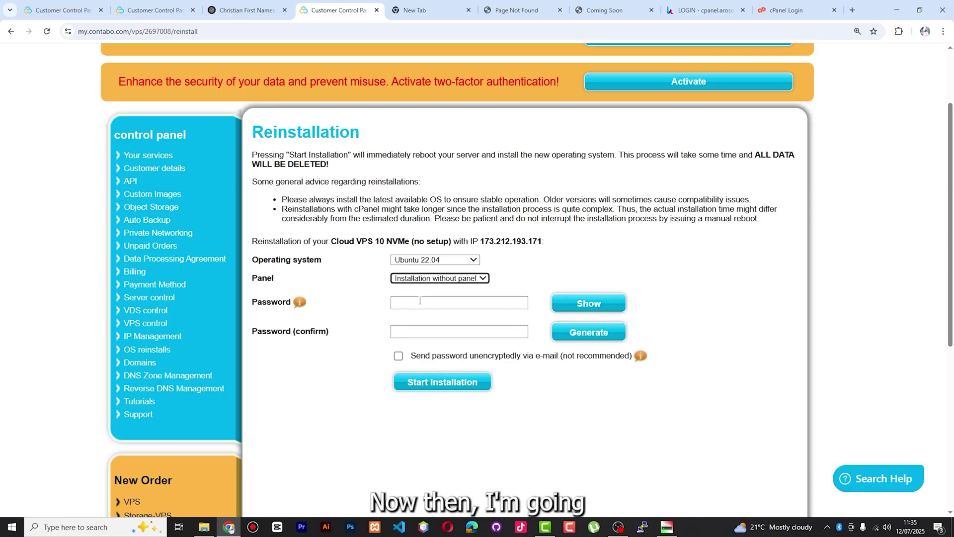
- Enter and confirm the new server password
click(420, 301)
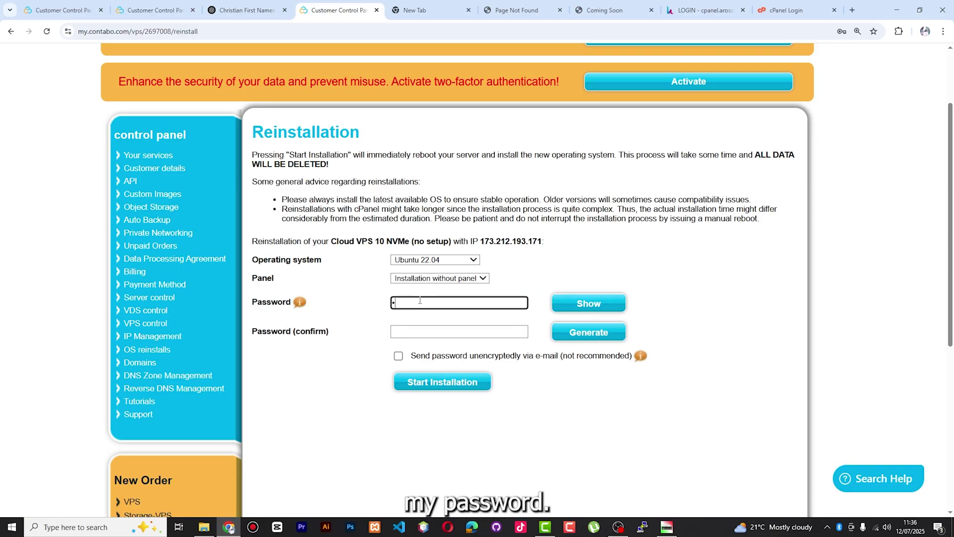
text(•••••••••••••)
key(Tab)
text(•••••••••)
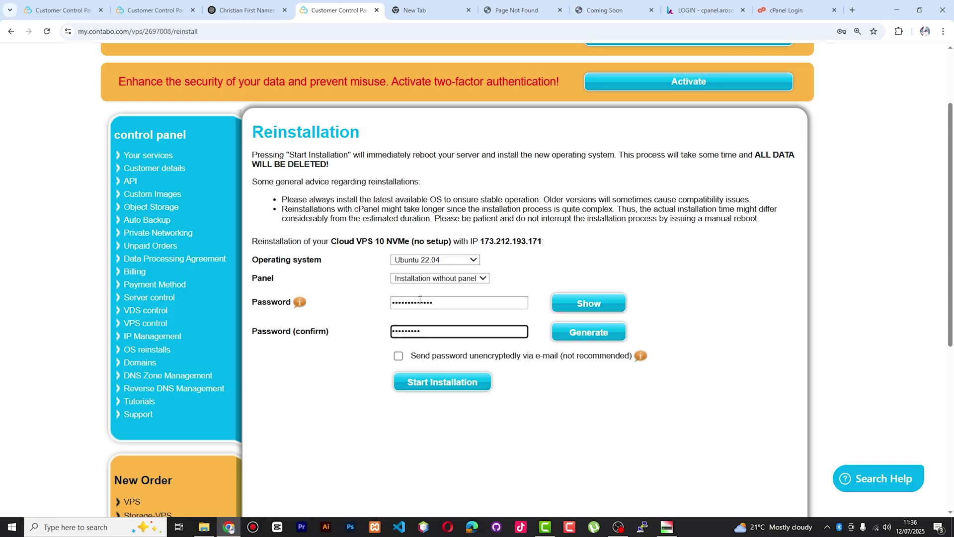
text(••••)
scroll(420, 301, down, 1)
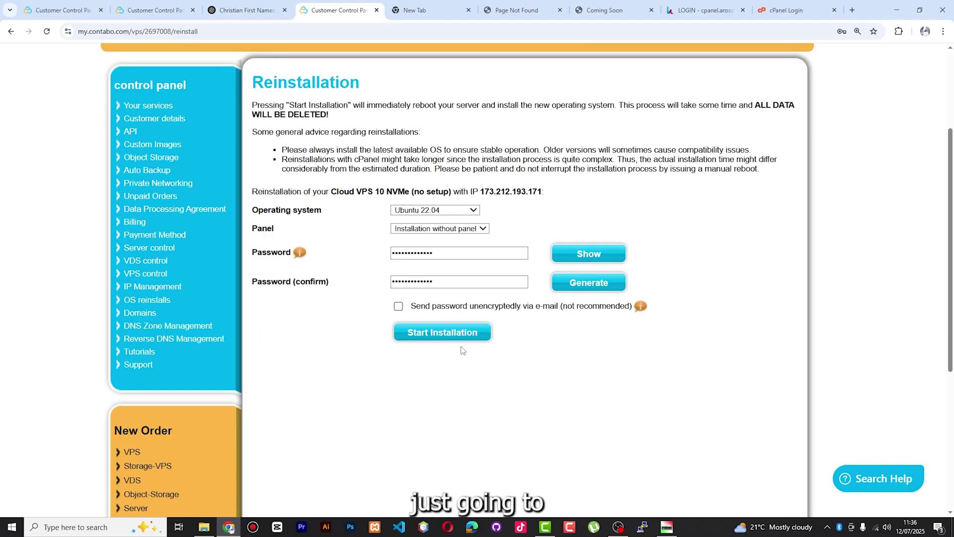
- Start the Ubuntu 22.04 reinstallation, confirming the password has been saved
click(450, 332)
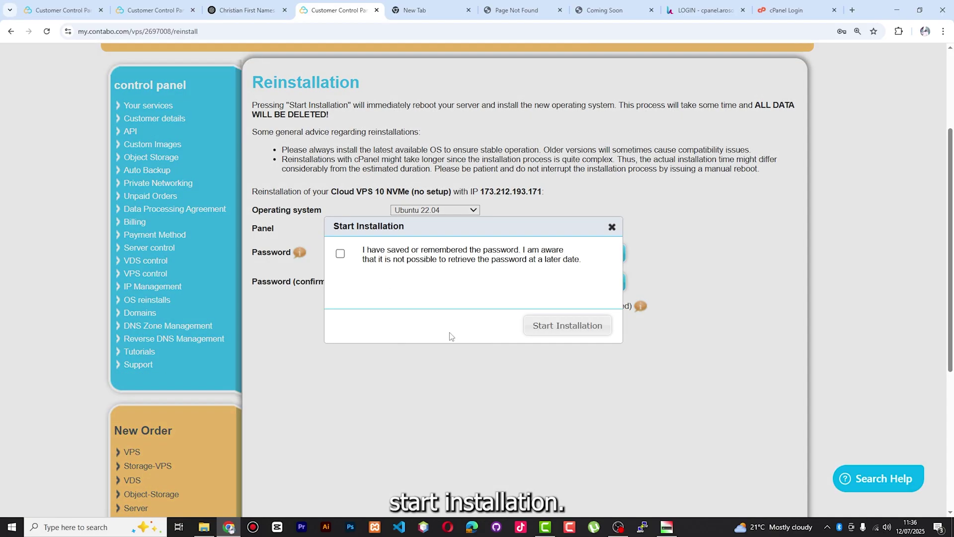
click(341, 254)
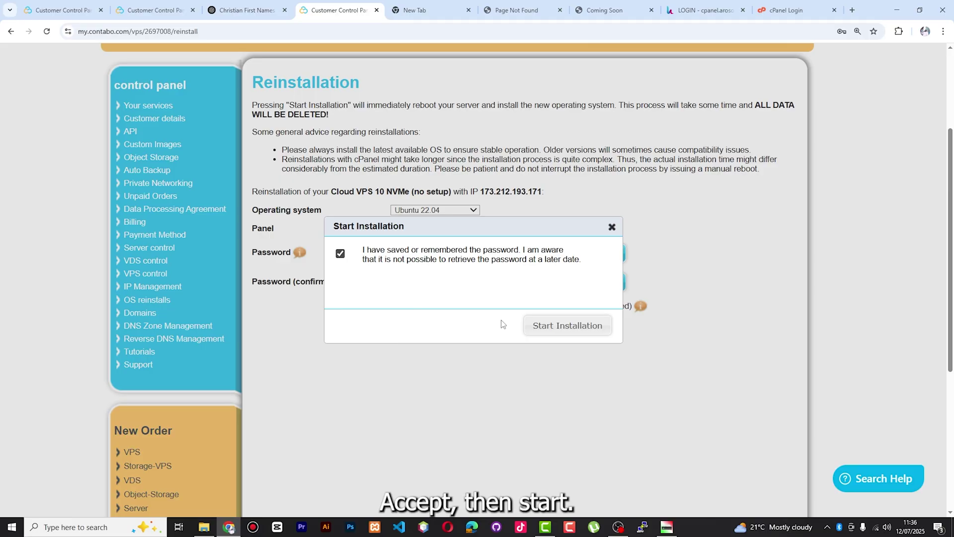
click(529, 326)
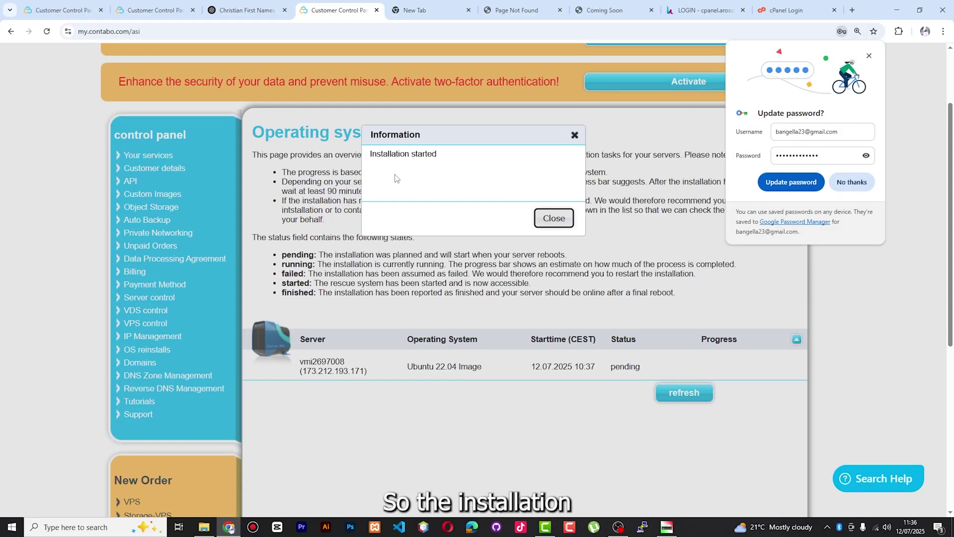
click(553, 218)
- Watch the reinstall Status change from pending and running until it shows finished
scroll(576, 283, down, 2)
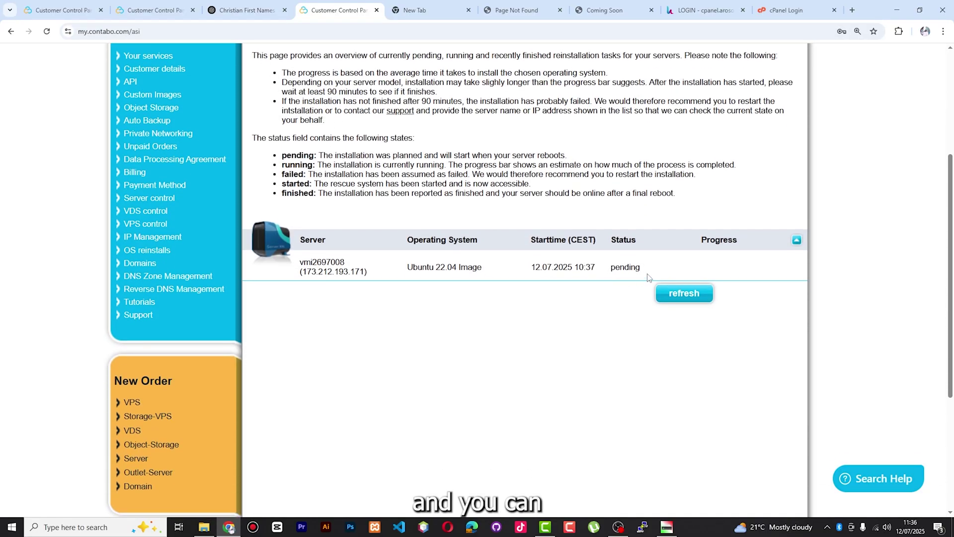
drag(610, 267, 637, 269)
click(648, 265)
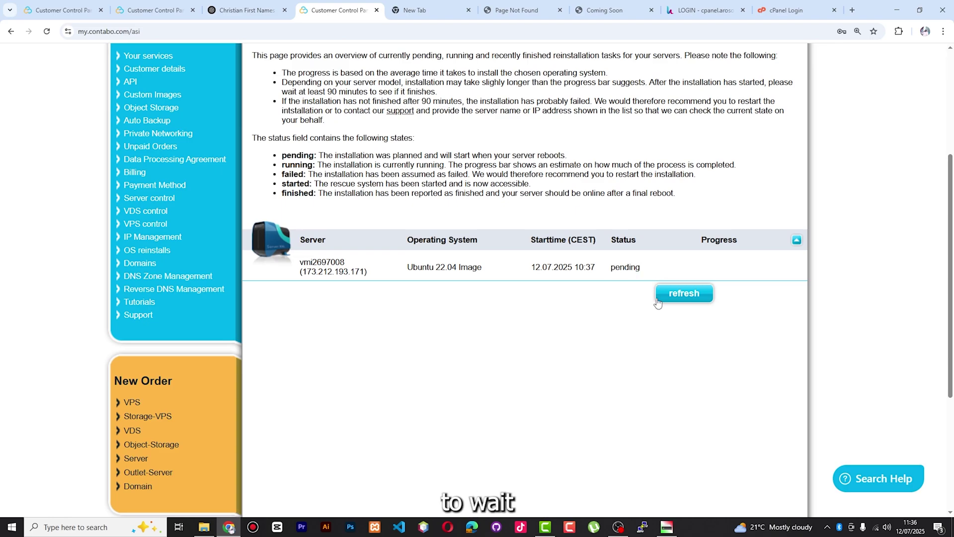
drag(614, 267, 652, 272)
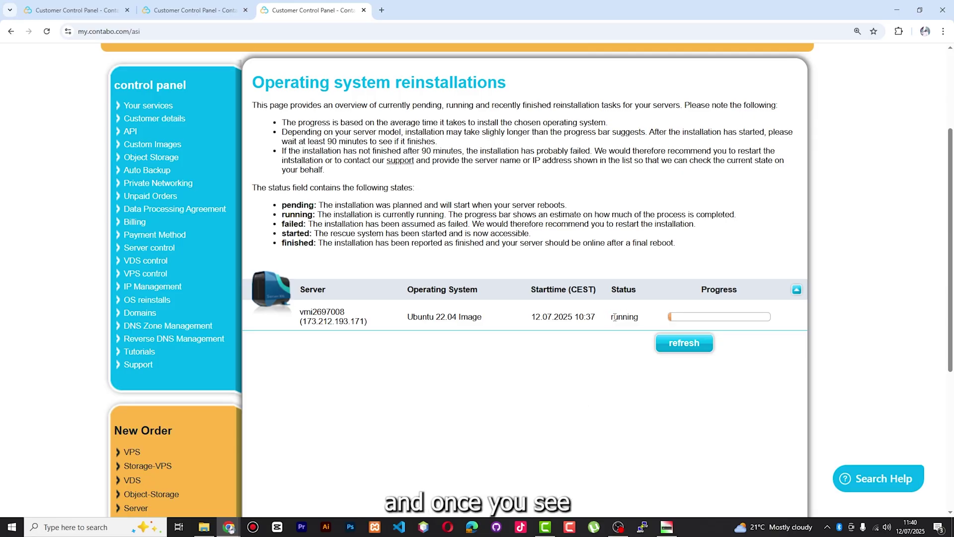
drag(612, 317, 645, 322)
click(662, 318)
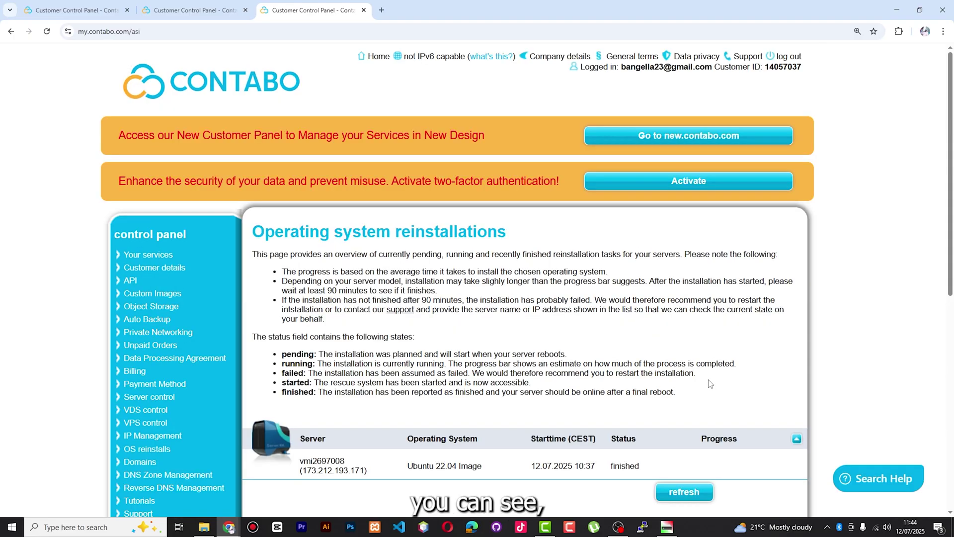
scroll(706, 385, down, 3)
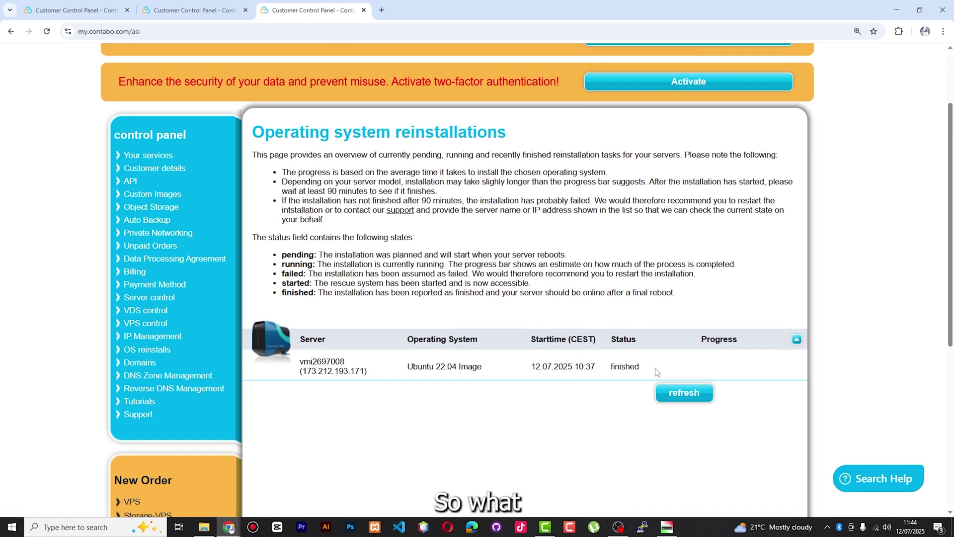
scroll(643, 342, up, 3)
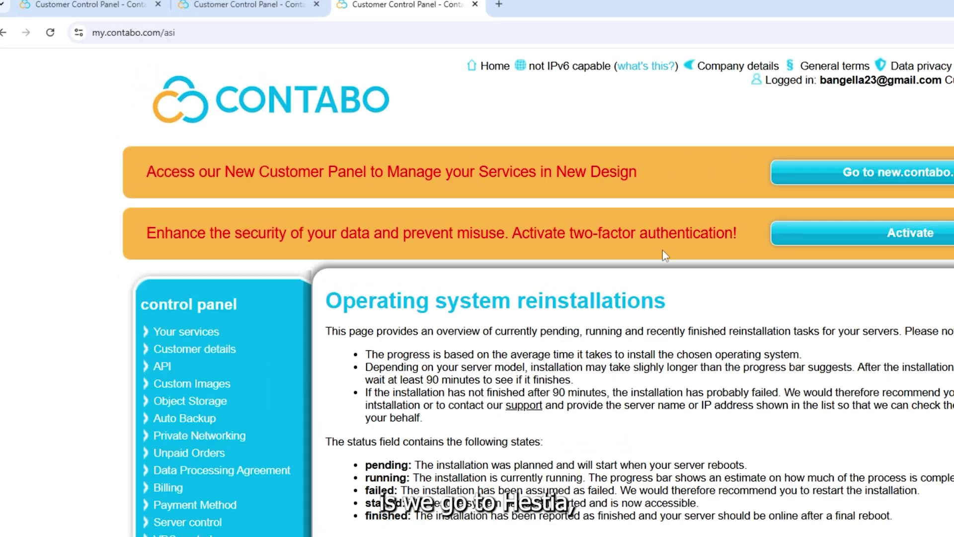
- Search for 'hestia' in a new tab and open the hestiacp.com website
click(499, 4)
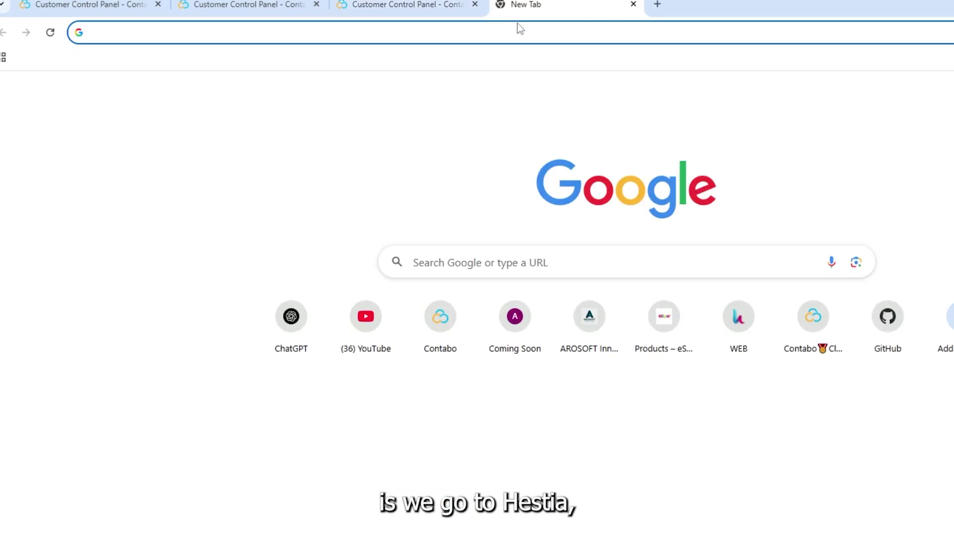
text(hes)
key(Return)
scroll(250, 369, down, 5)
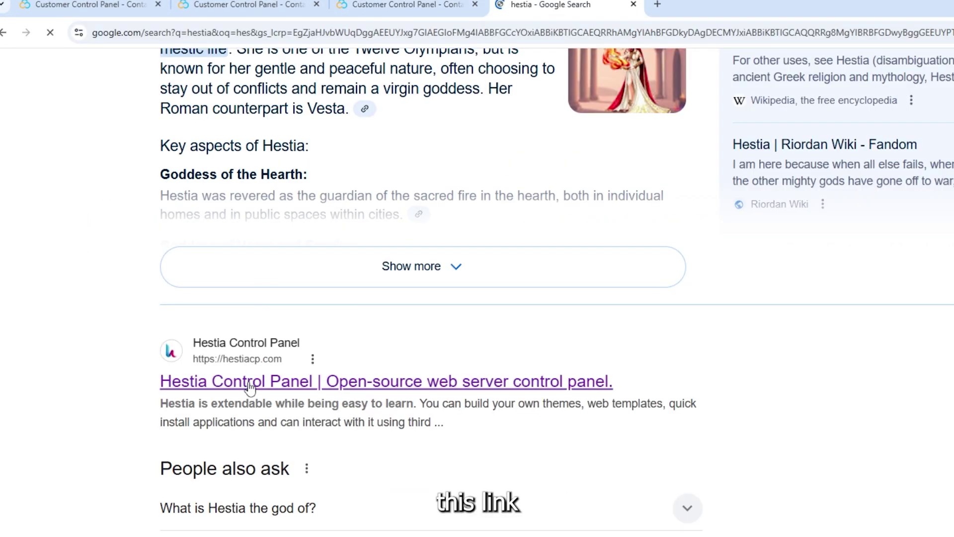
click(250, 383)
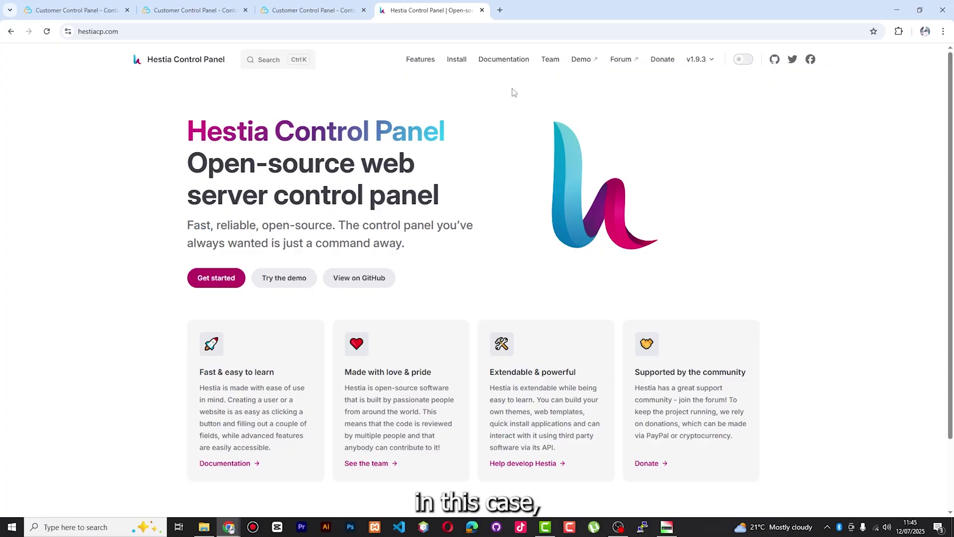
- On Hestia's Install page, copy the wget command that downloads hst-install.sh
click(458, 60)
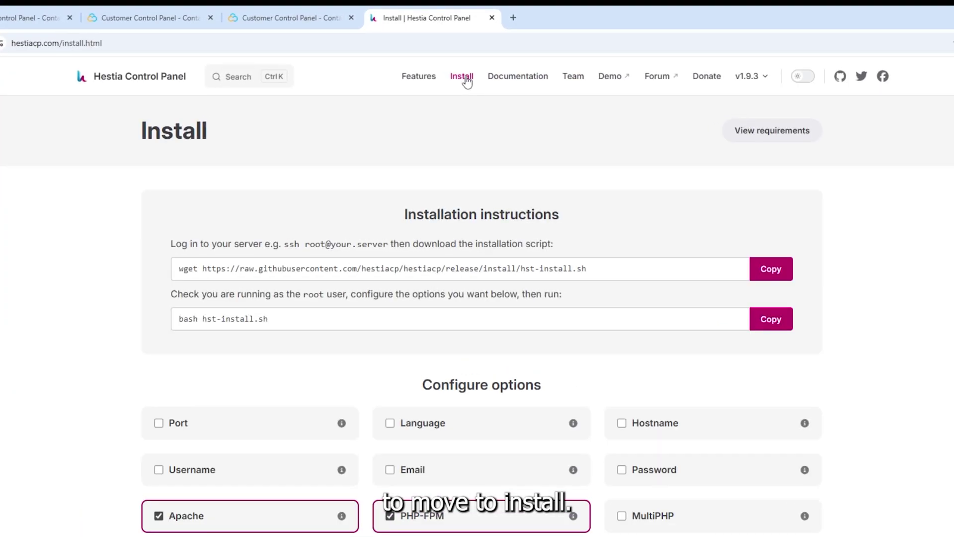
scroll(624, 262, down, 3)
scroll(680, 270, up, 2)
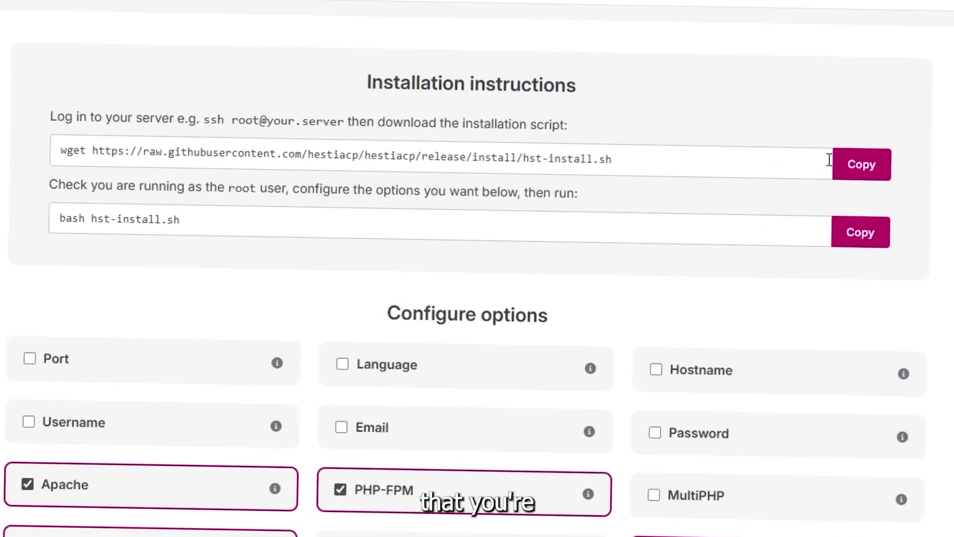
click(771, 210)
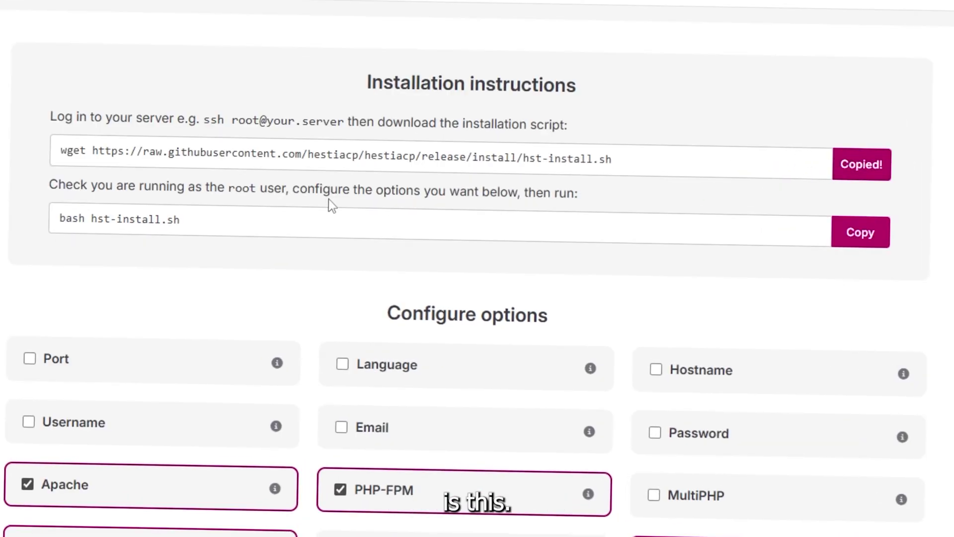
click(179, 220)
click(905, 251)
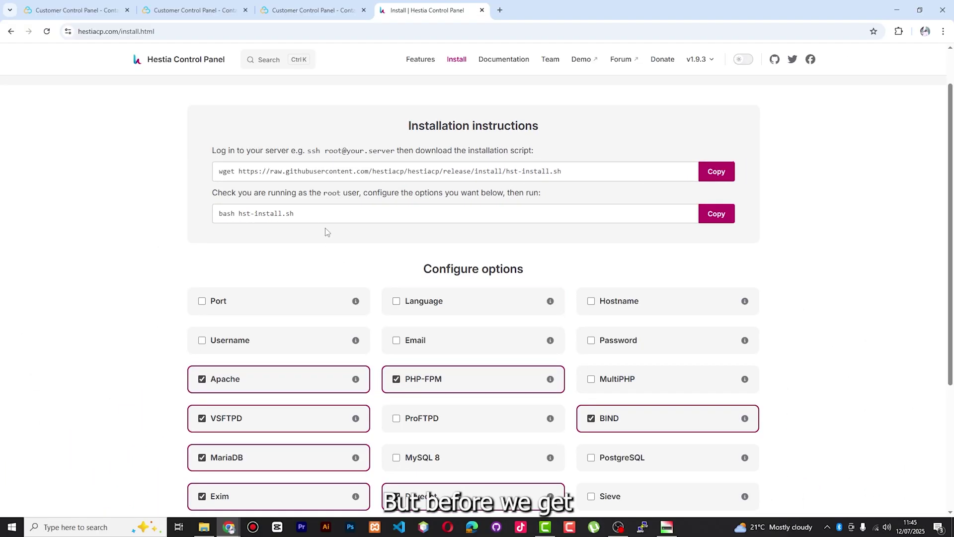
- Copy the server's IP address from the Contabo reinstallations page
click(308, 10)
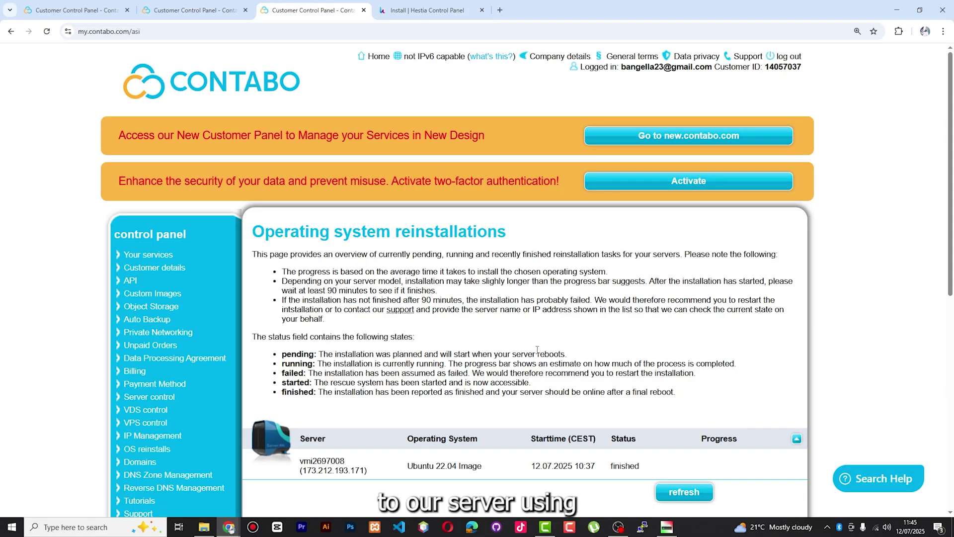
scroll(537, 349, down, 3)
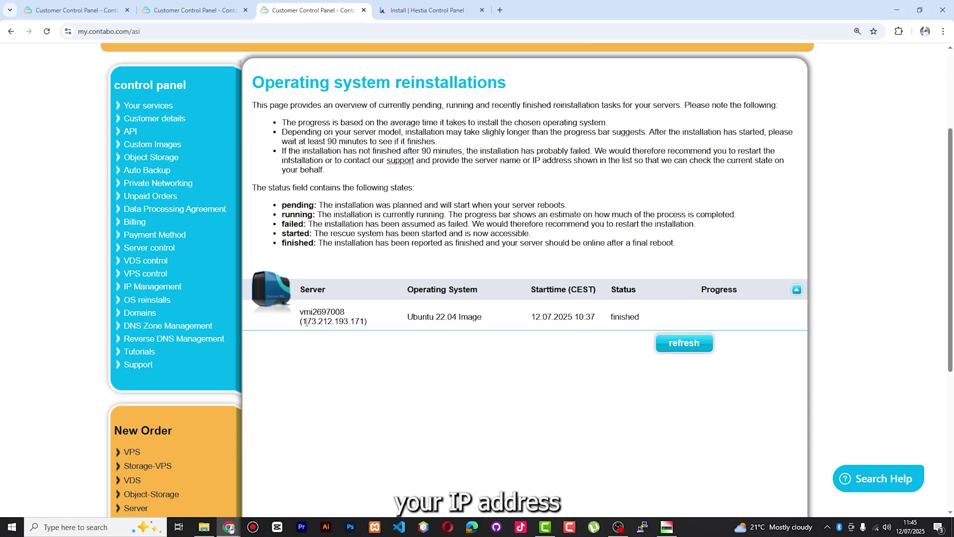
drag(305, 322, 361, 321)
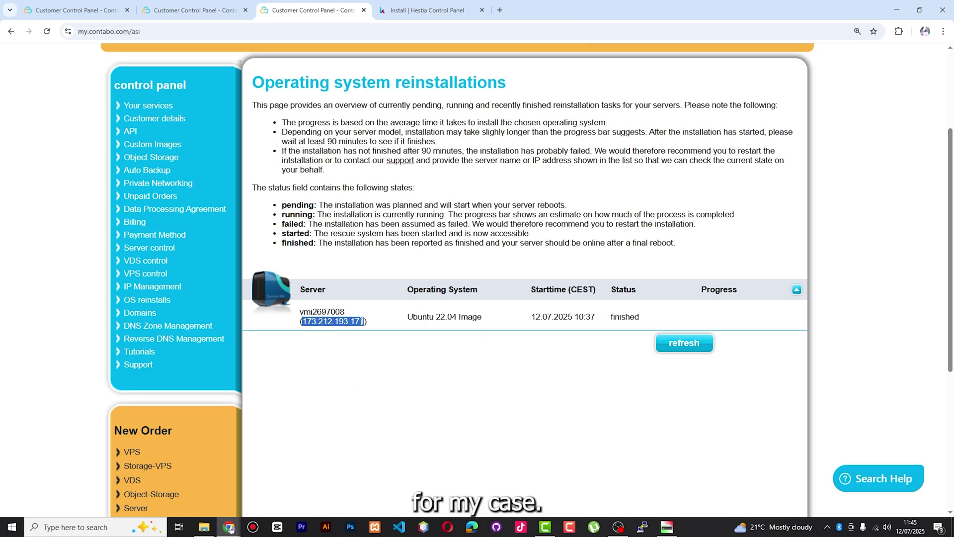
right_click(361, 321)
click(374, 338)
scroll(414, 254, up, 3)
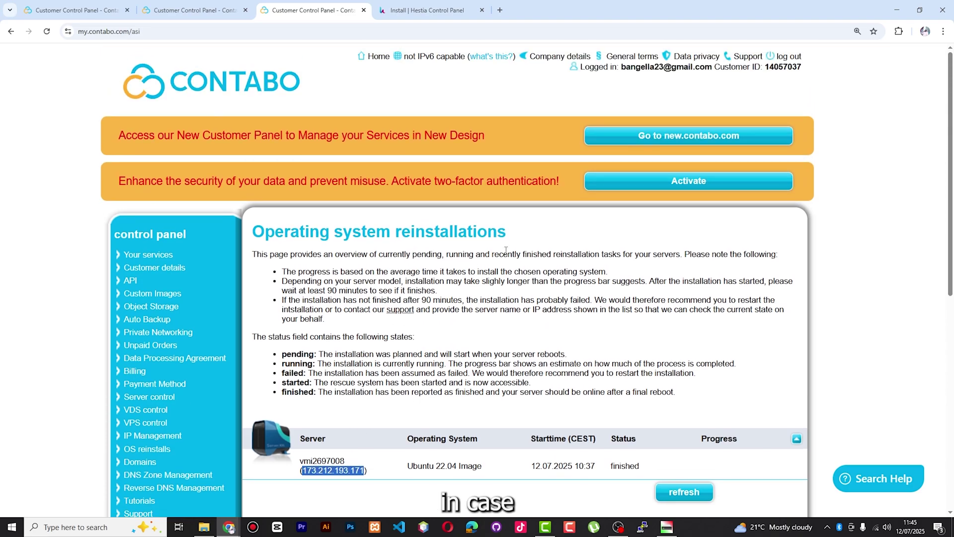
scroll(285, 302, down, 4)
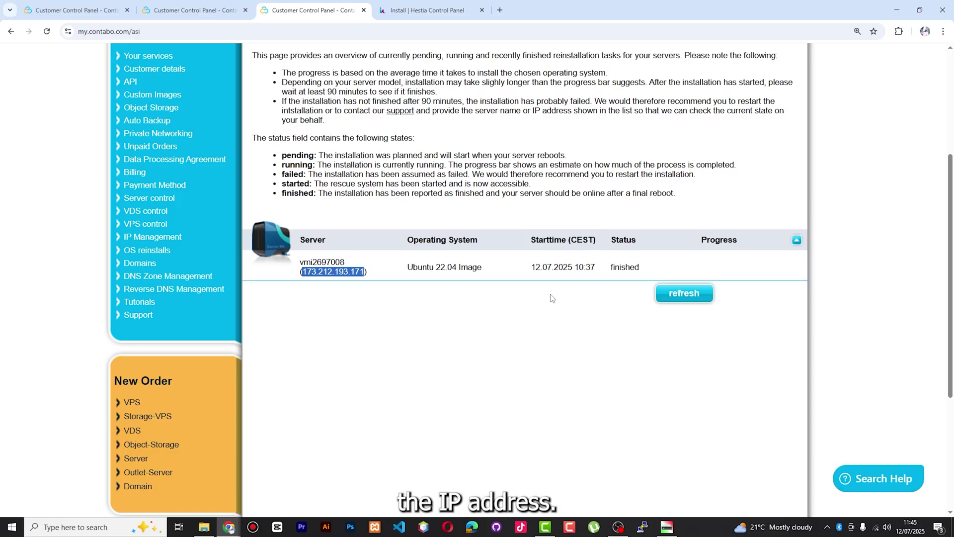
scroll(555, 297, up, 3)
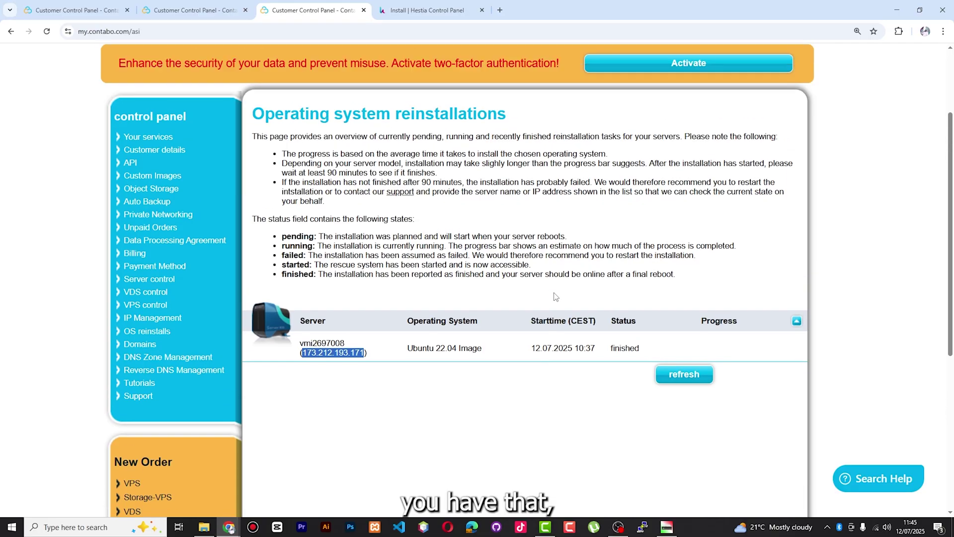
- Minimize Chrome and File Explorer, and close the disk-health tool
click(897, 10)
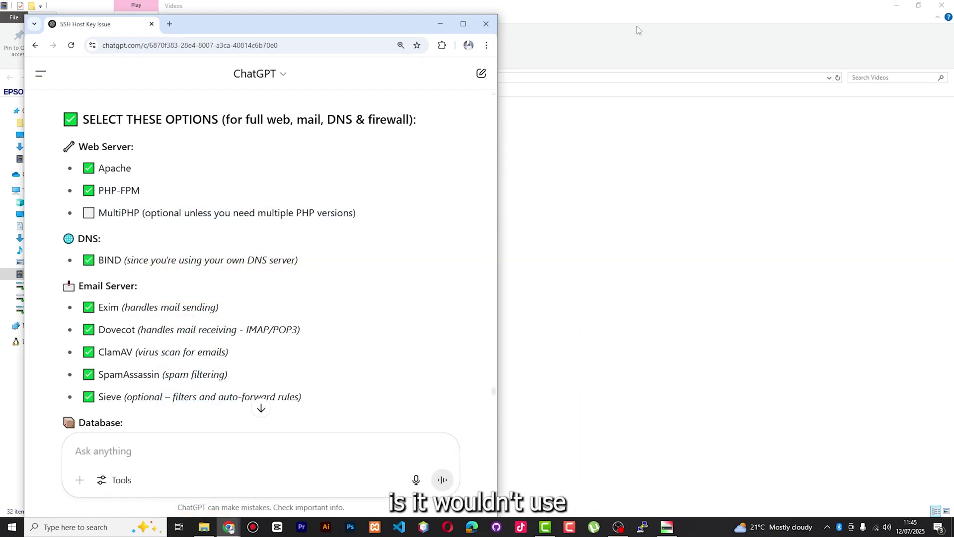
click(928, 6)
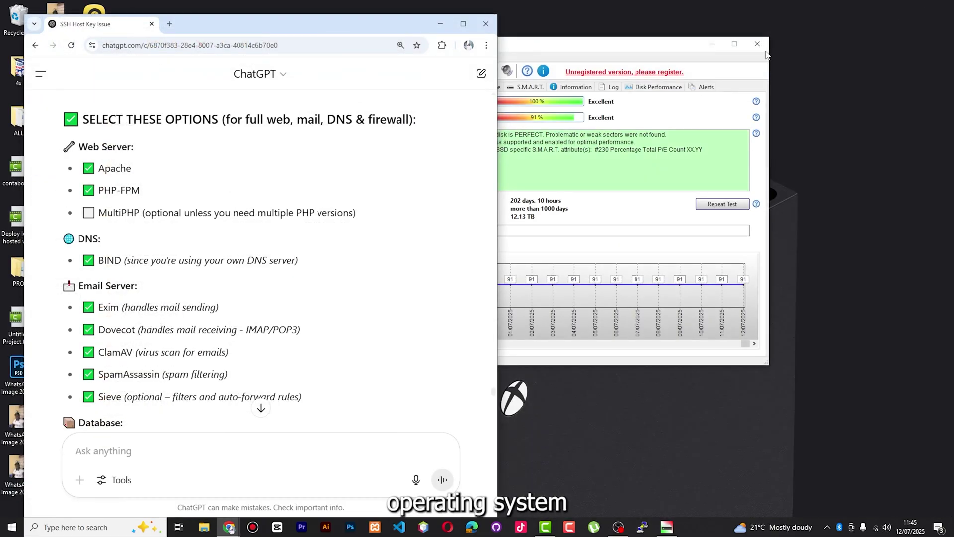
click(758, 43)
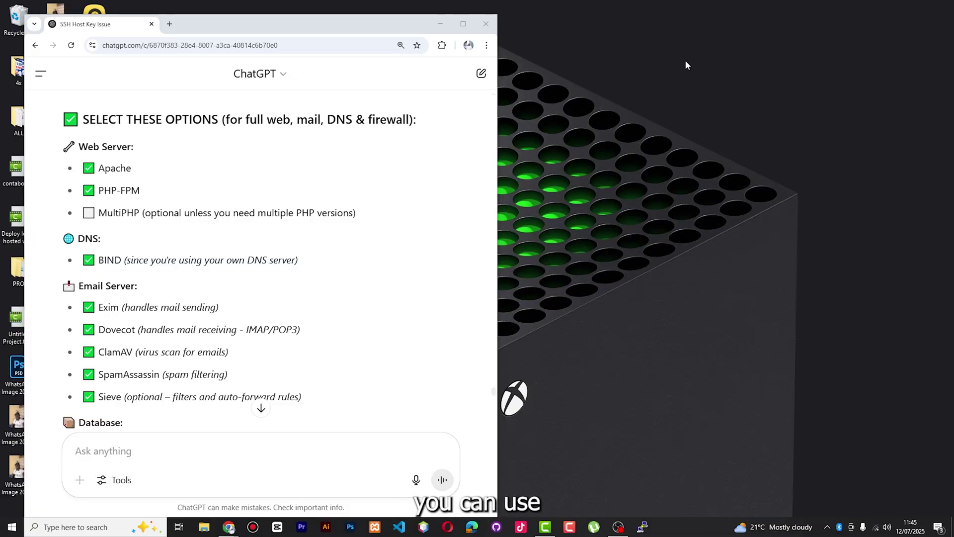
- Open a PowerShell terminal in the code editor, then minimize the editor
right_click(684, 59)
click(615, 58)
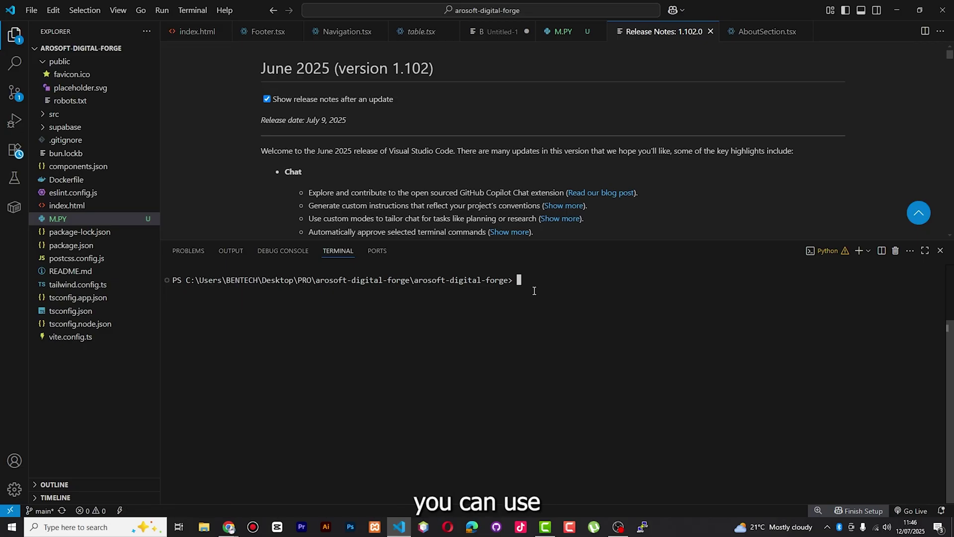
key(ctrl+shift+grave)
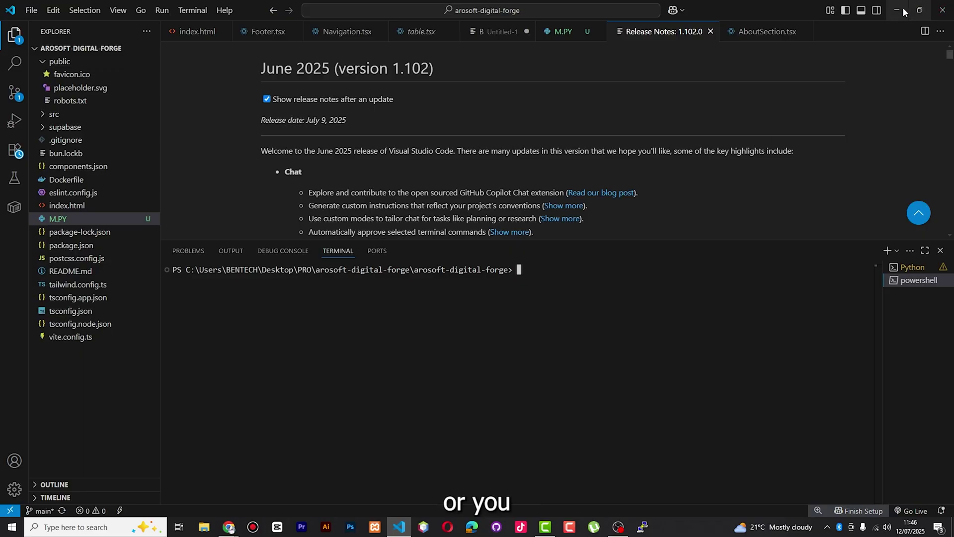
click(897, 9)
- Launch Command Prompt via a 'cmd' Start search and move it right
key(super)
text(cmd)
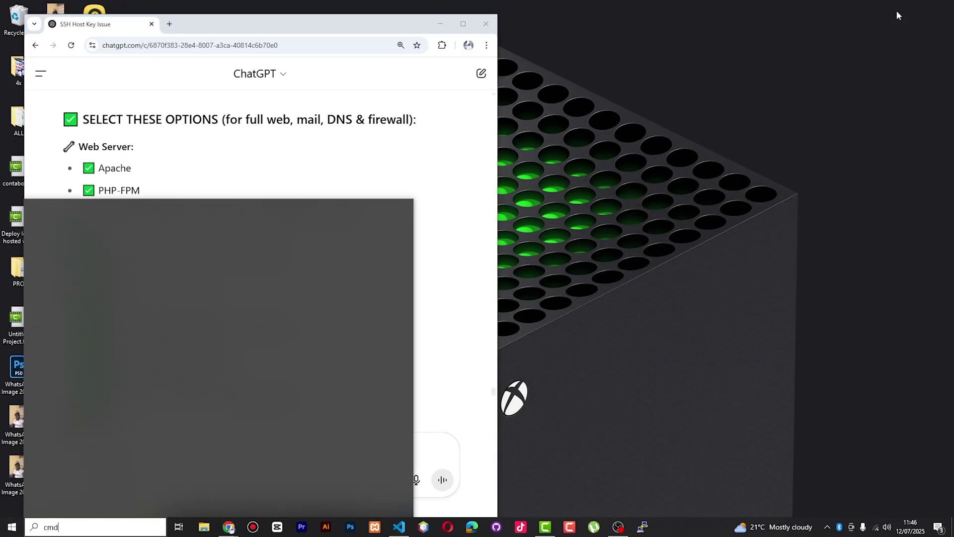
click(74, 270)
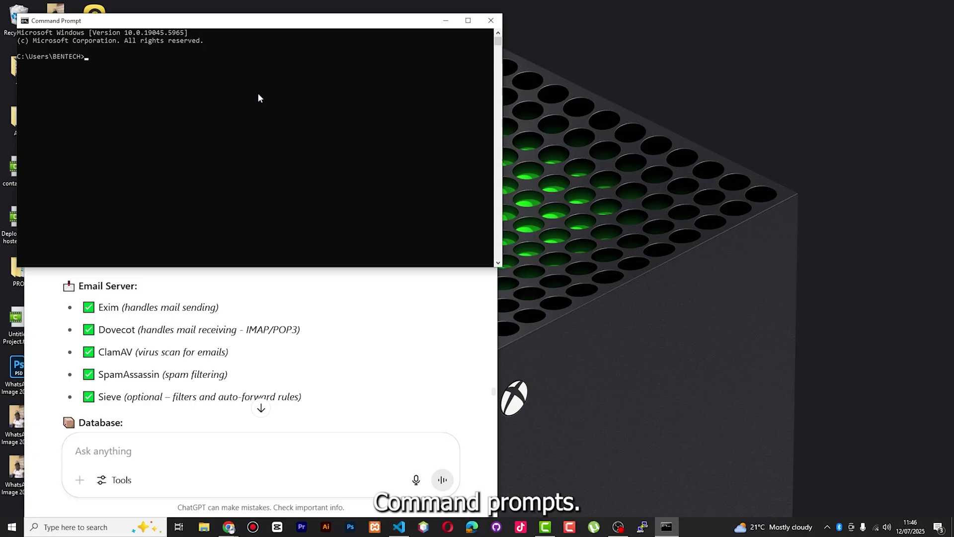
drag(278, 29, 648, 56)
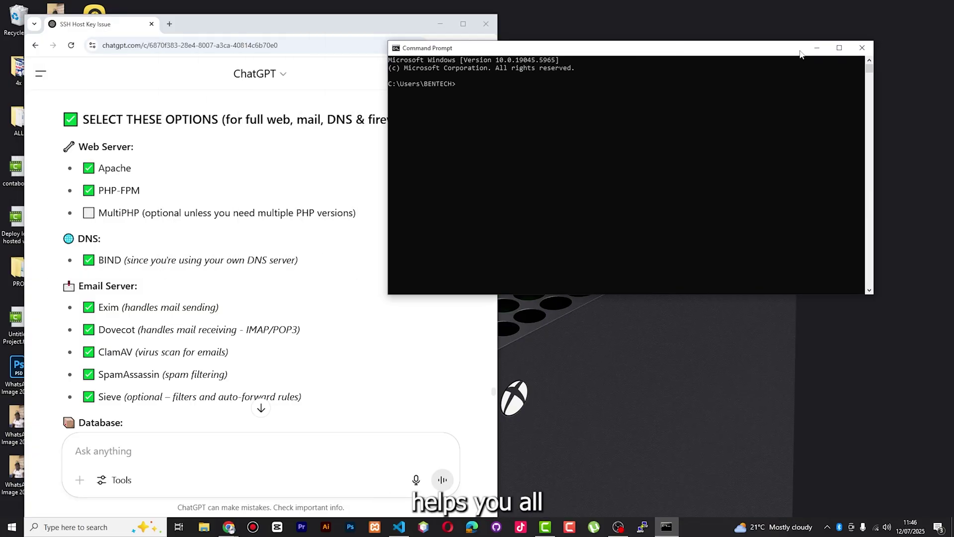
click(817, 47)
- Open and close a Git Bash window, then place Command Prompt further right
right_click(660, 50)
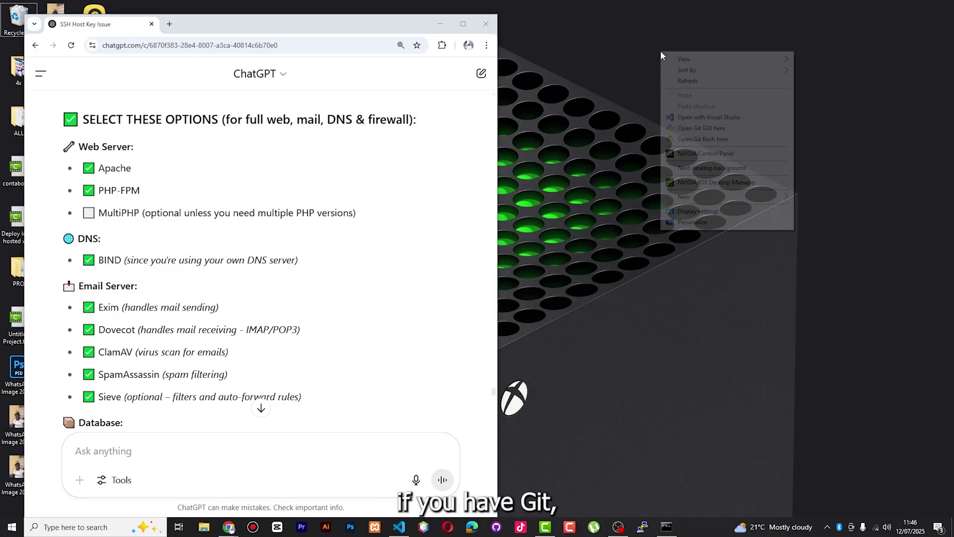
click(752, 139)
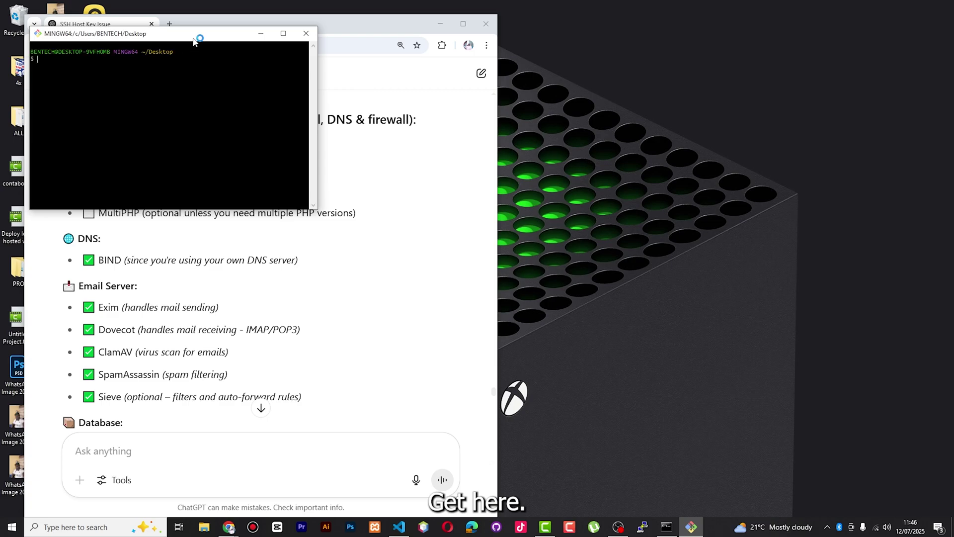
drag(193, 42, 604, 126)
click(694, 118)
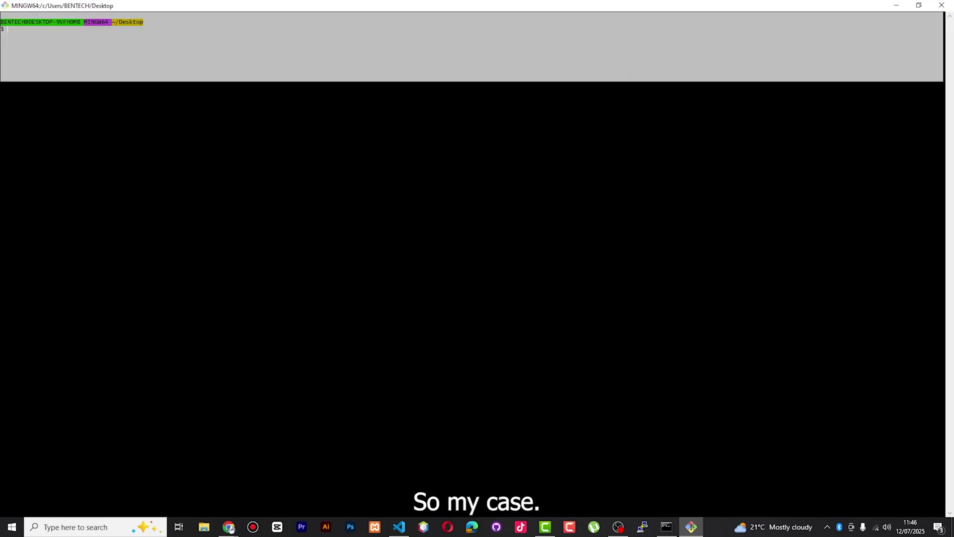
click(941, 5)
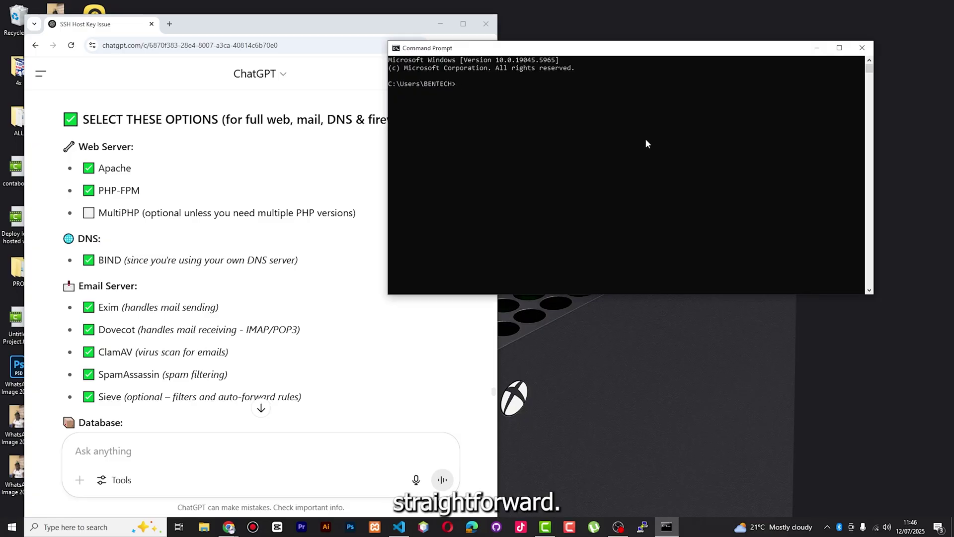
drag(606, 52, 699, 77)
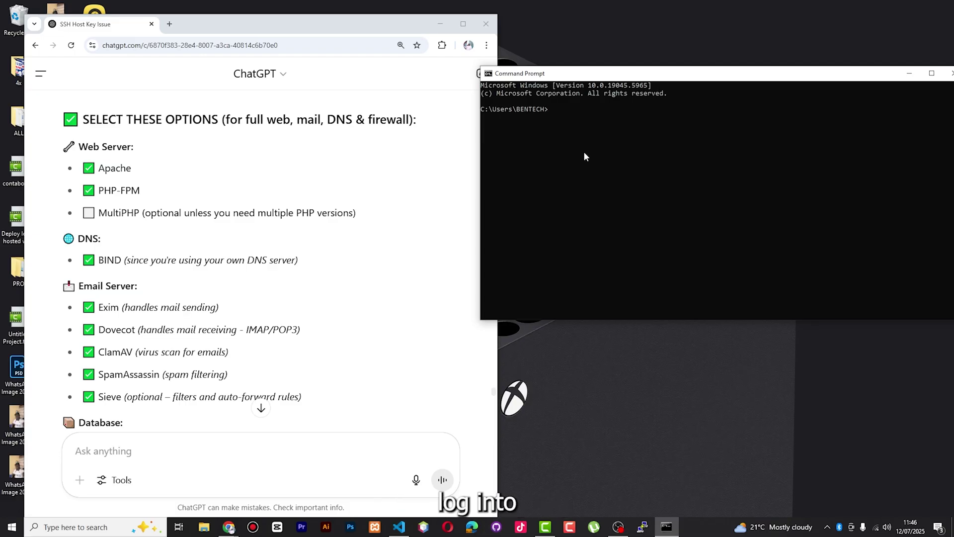
- Begin an ssh root@ command and copy the server IP from the Contabo panel
text(ss)
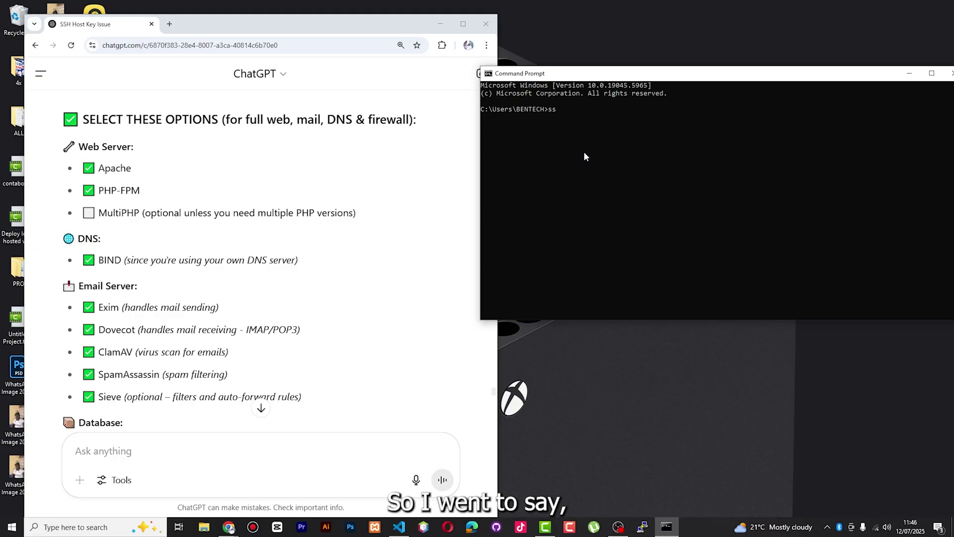
text(h root@)
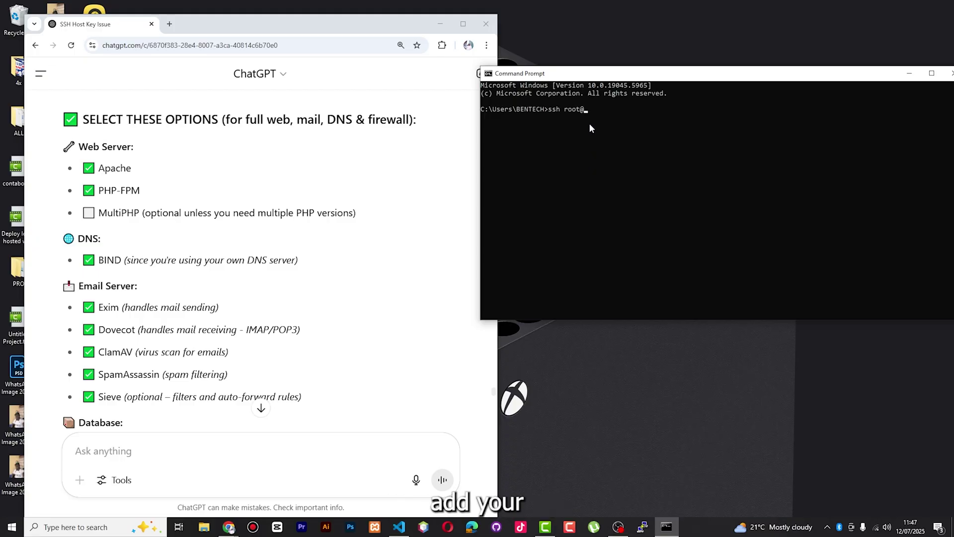
key(Return)
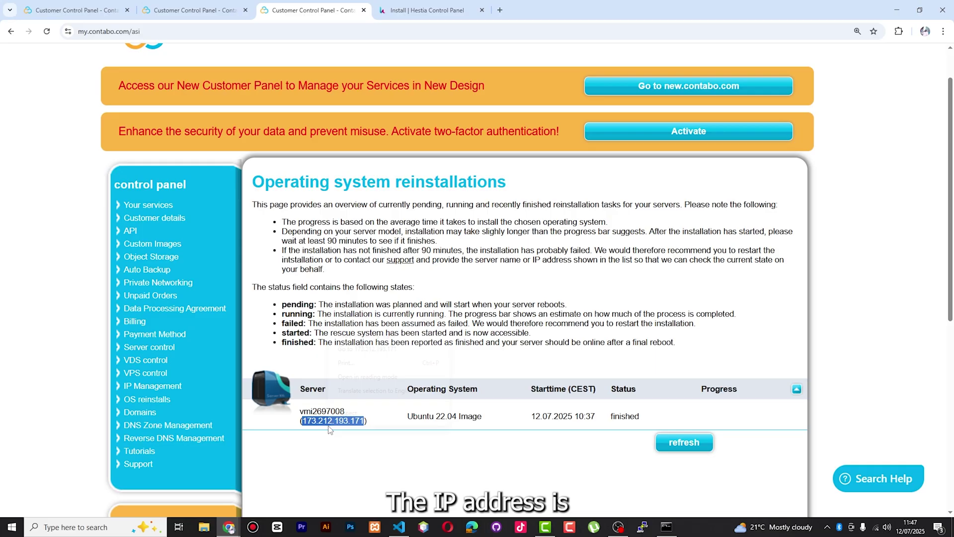
right_click(328, 421)
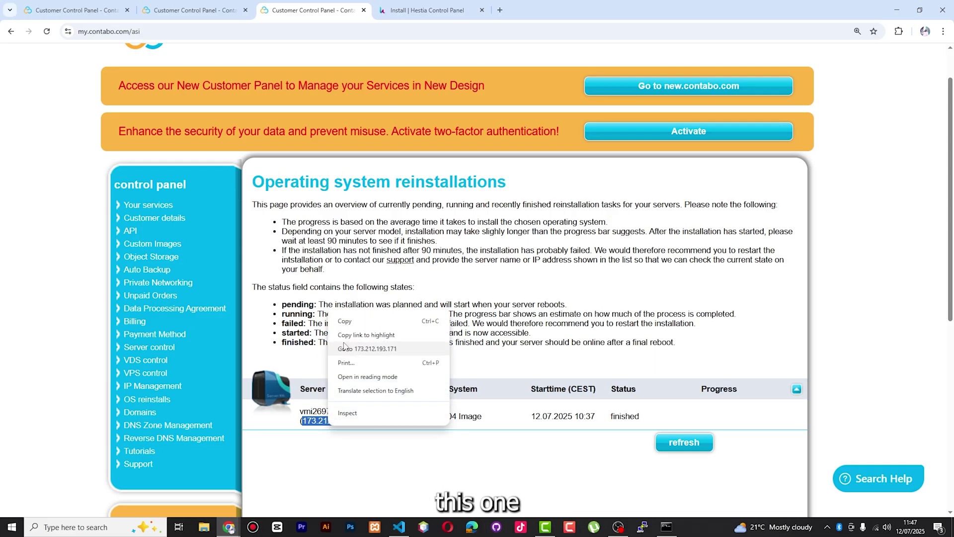
click(370, 323)
click(666, 526)
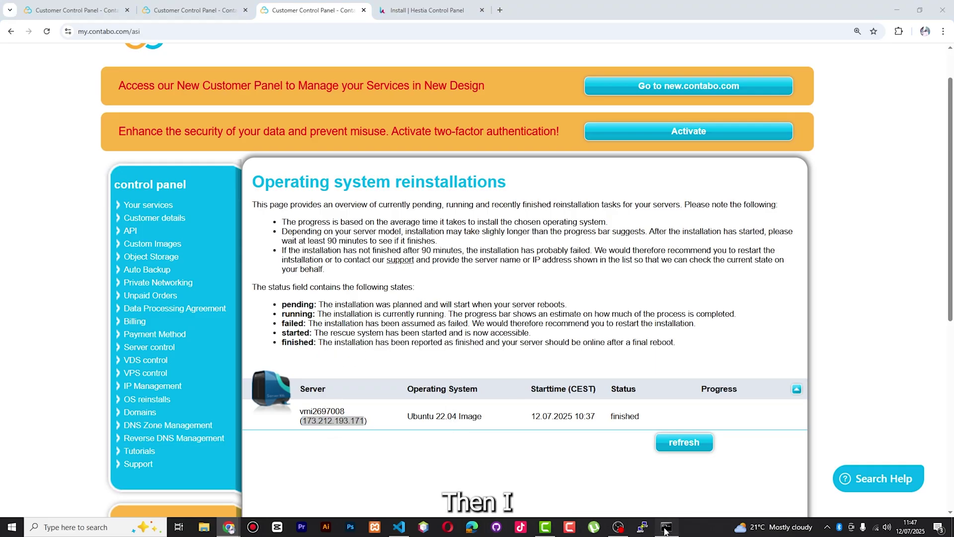
scroll(615, 268, down, 1)
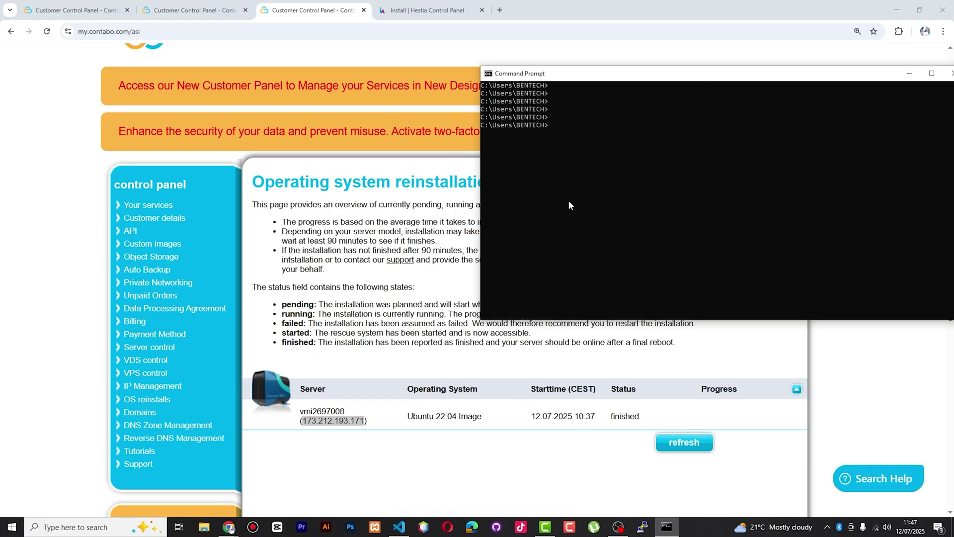
text(clear)
key(Return)
text(ss)
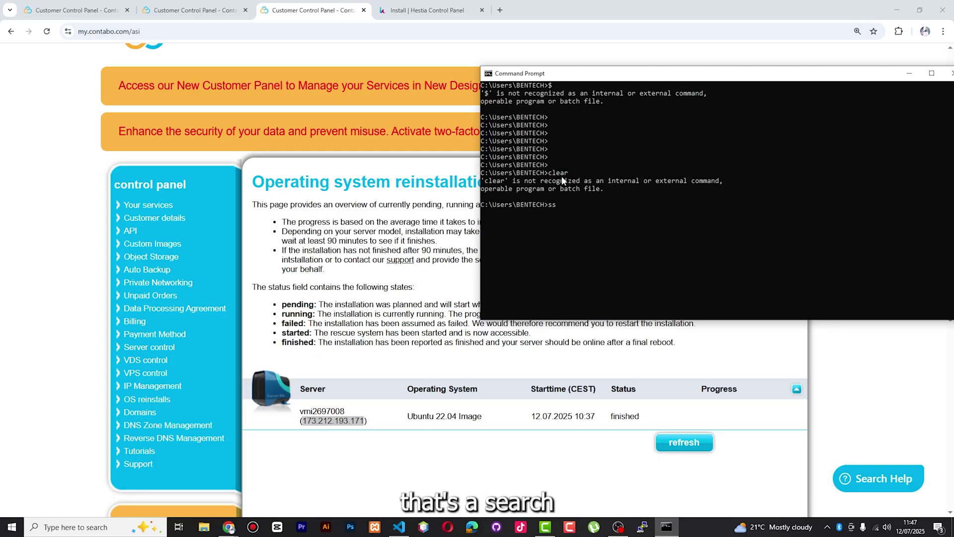
text(h root)
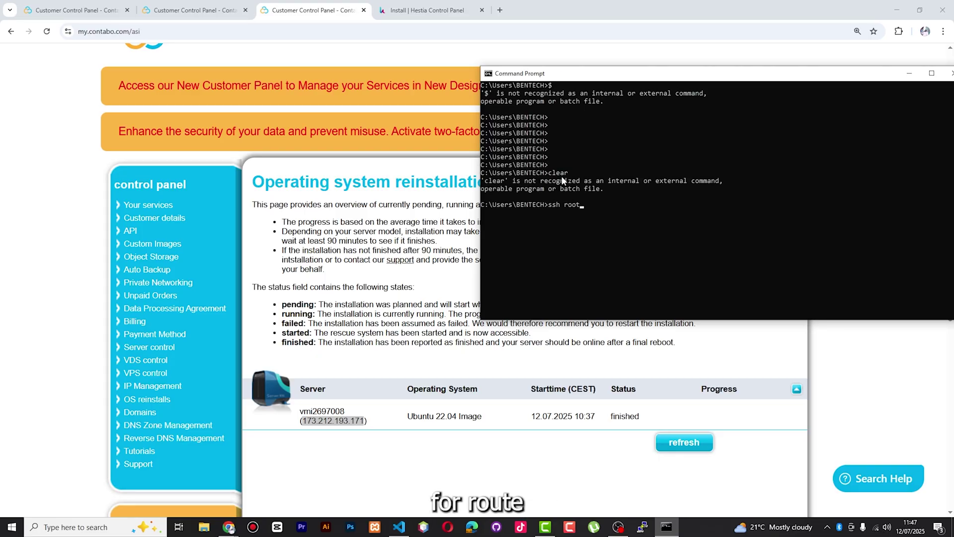
text(@)
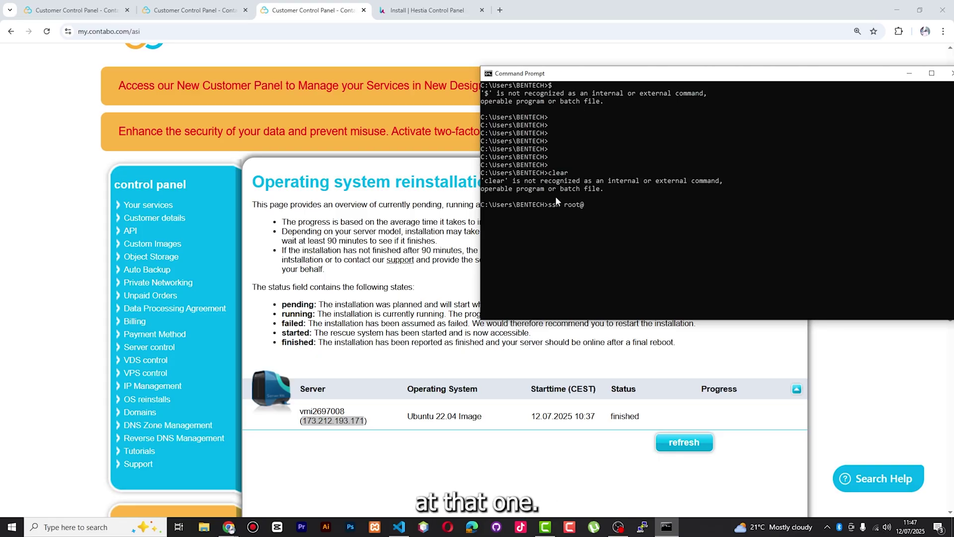
text(173.212.193.171)
key(Return)
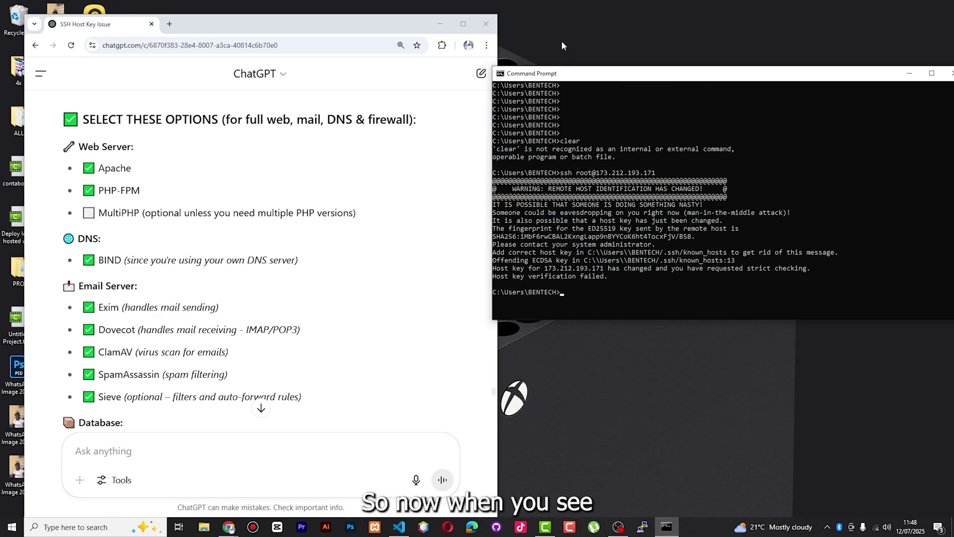
click(439, 23)
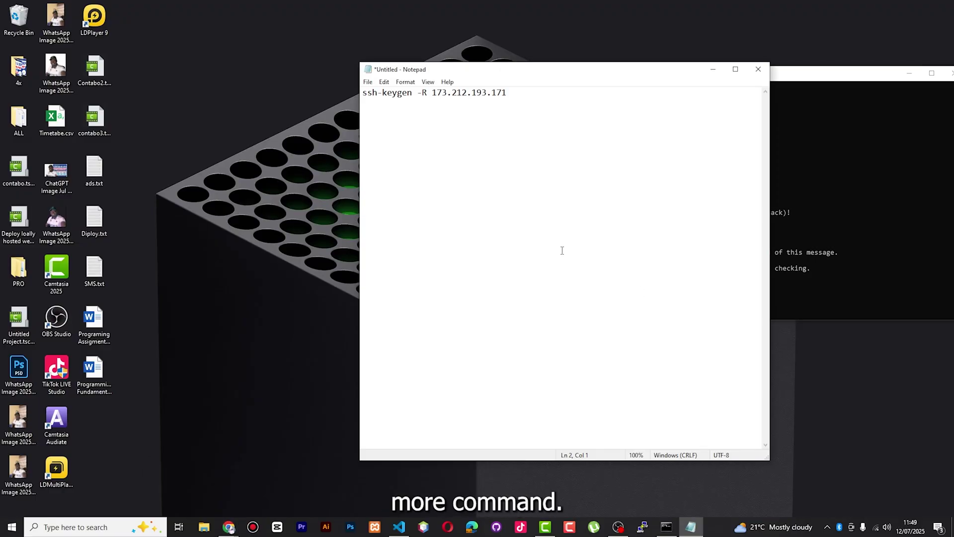
- Copy 'ssh-keygen -R 173.212.193.171' from Notepad and run it in Command Prompt
click(398, 94)
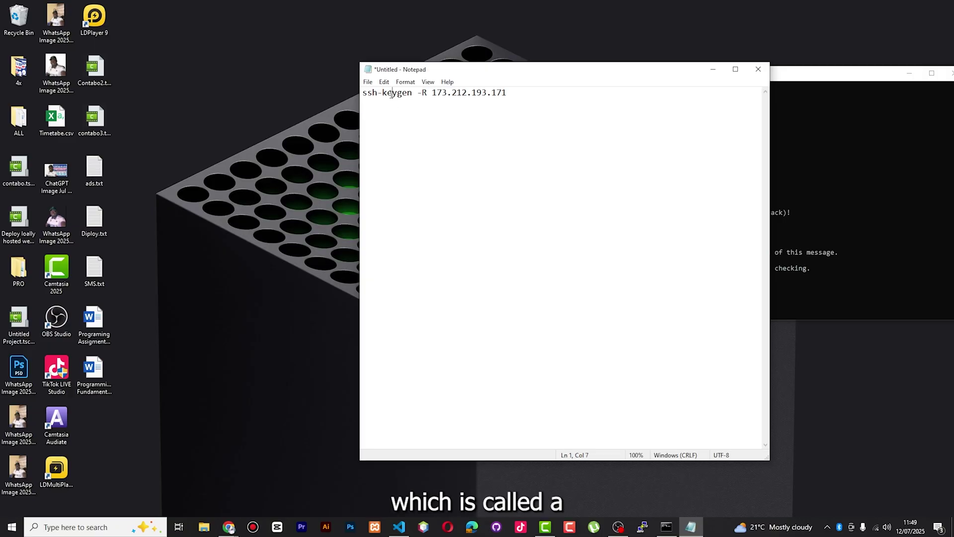
drag(418, 95, 432, 93)
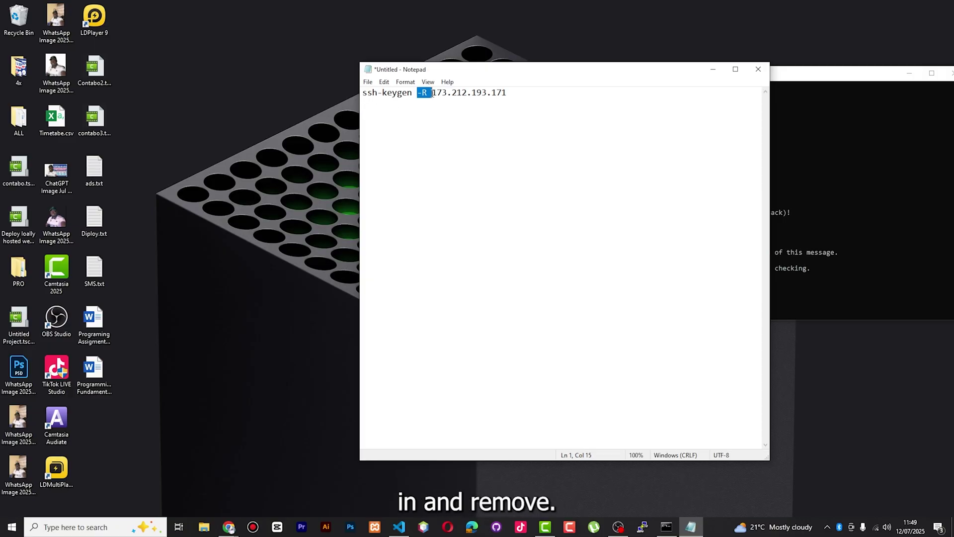
click(513, 95)
drag(513, 94, 319, 97)
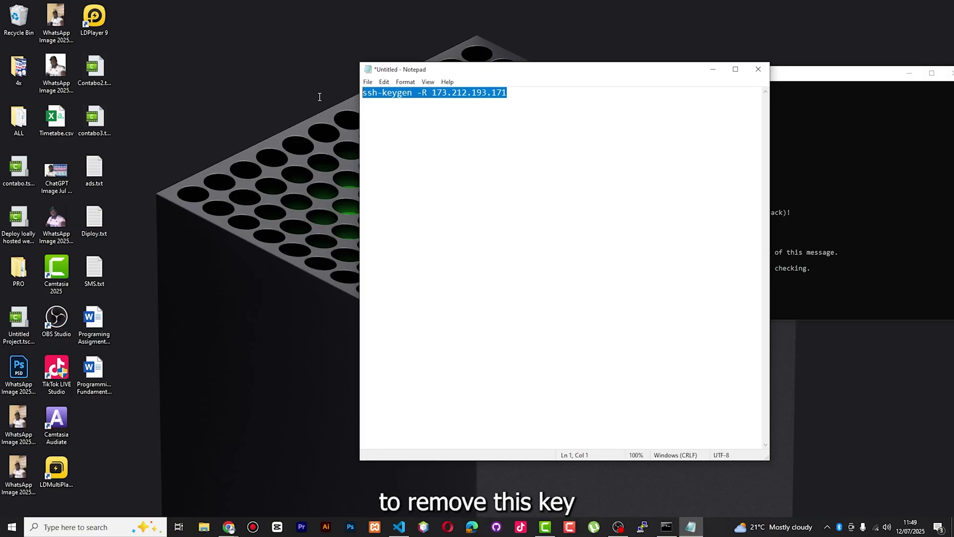
right_click(384, 94)
click(413, 129)
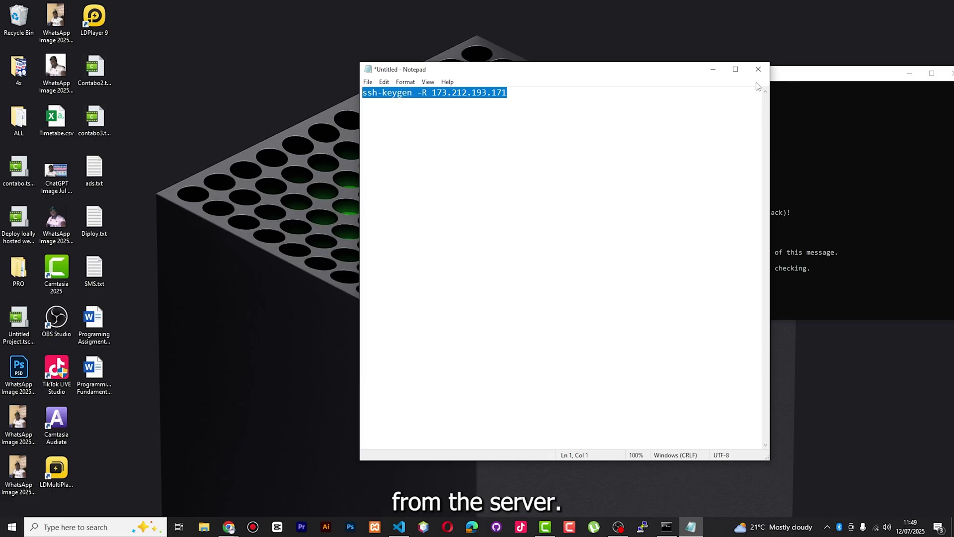
click(714, 75)
right_click(571, 294)
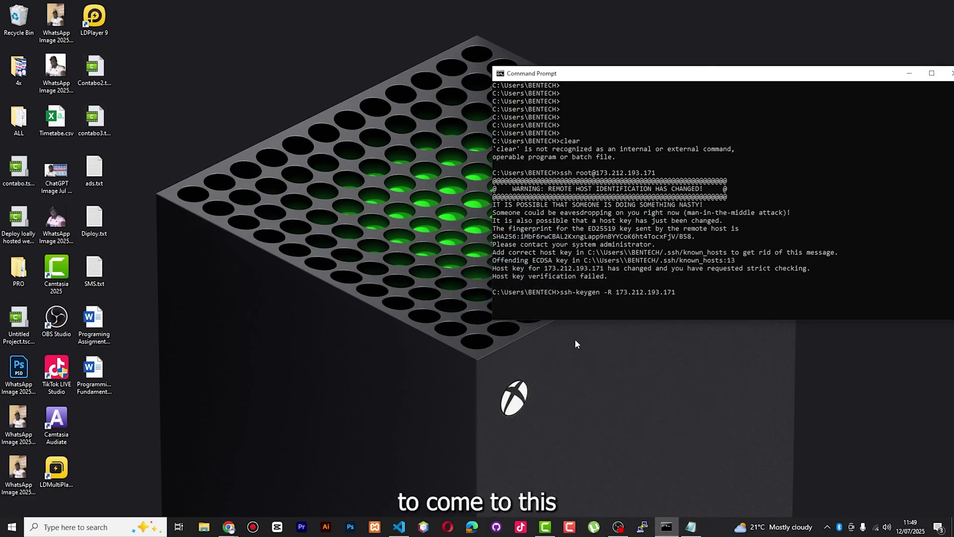
key(Return)
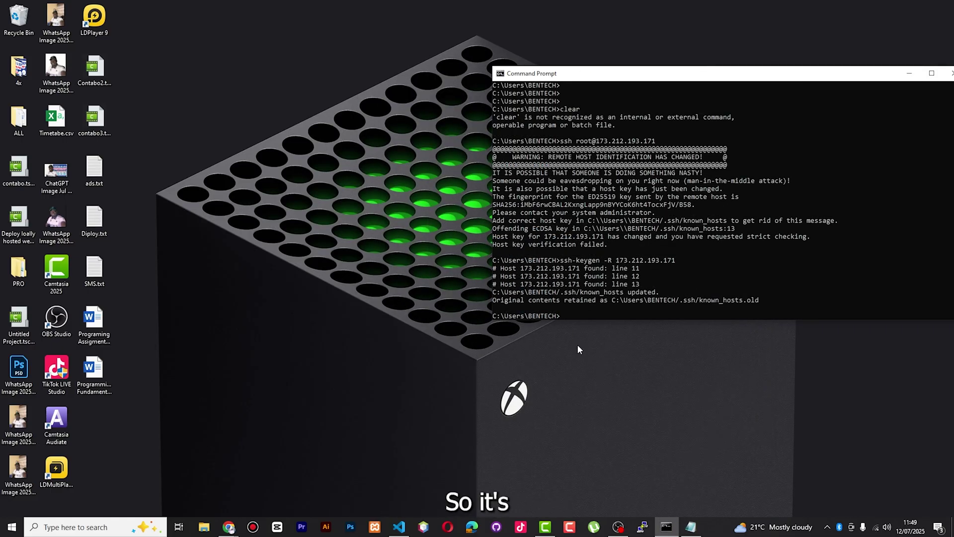
click(691, 527)
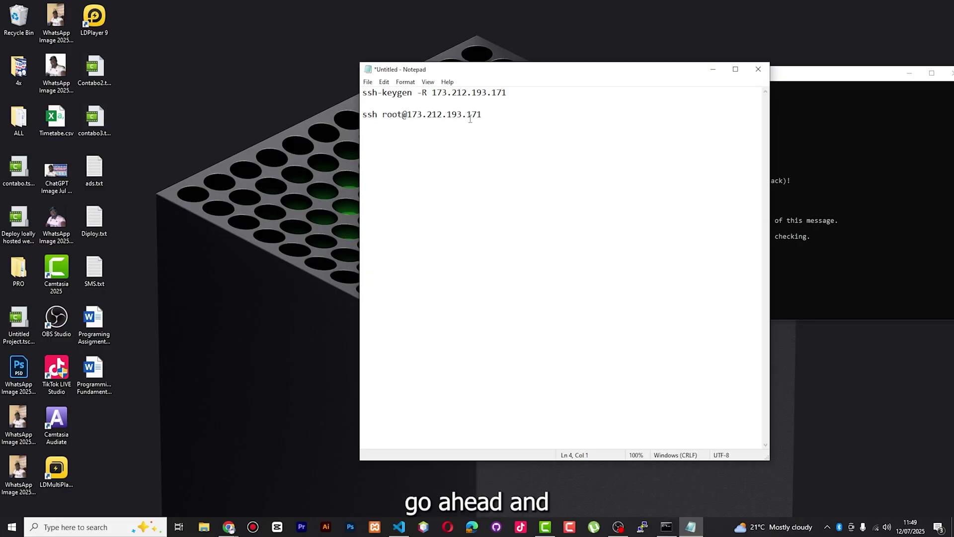
drag(484, 115, 252, 117)
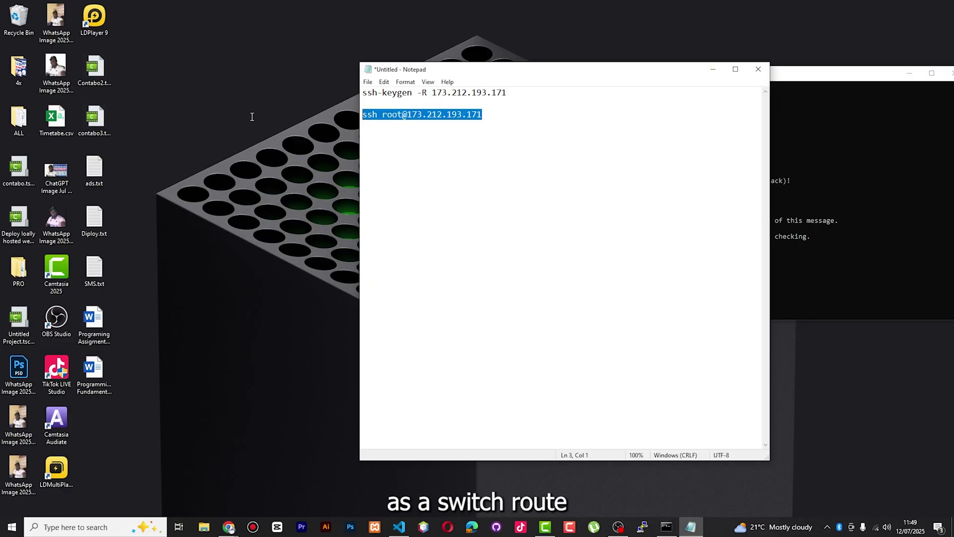
right_click(446, 116)
click(462, 144)
click(691, 527)
right_click(570, 224)
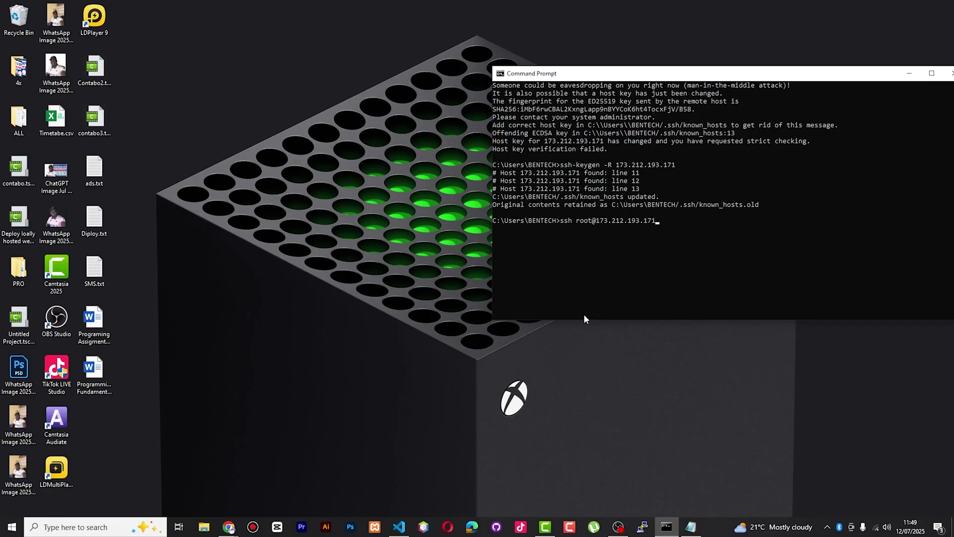
- Run the SSH login, answer yes to trust the new host key, and submit the root password
key(Return)
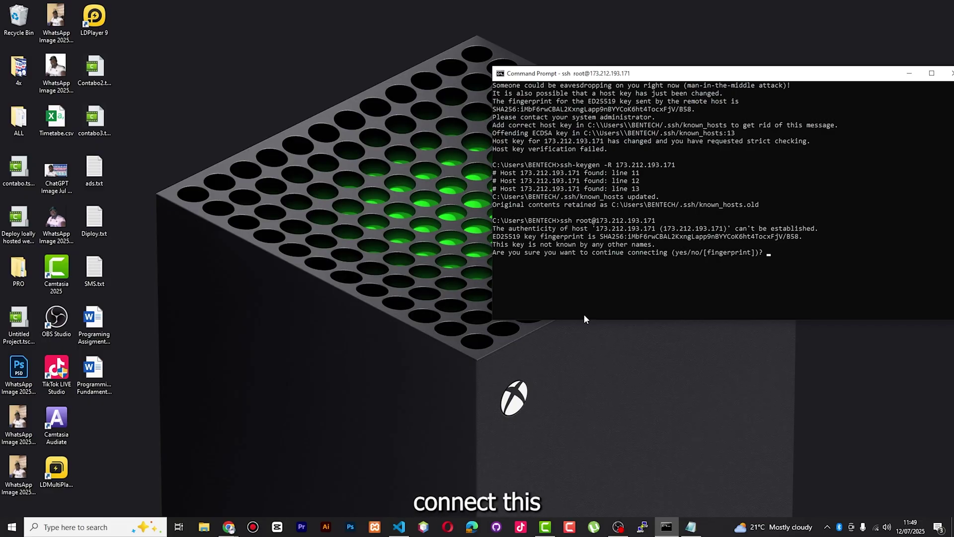
text(y)
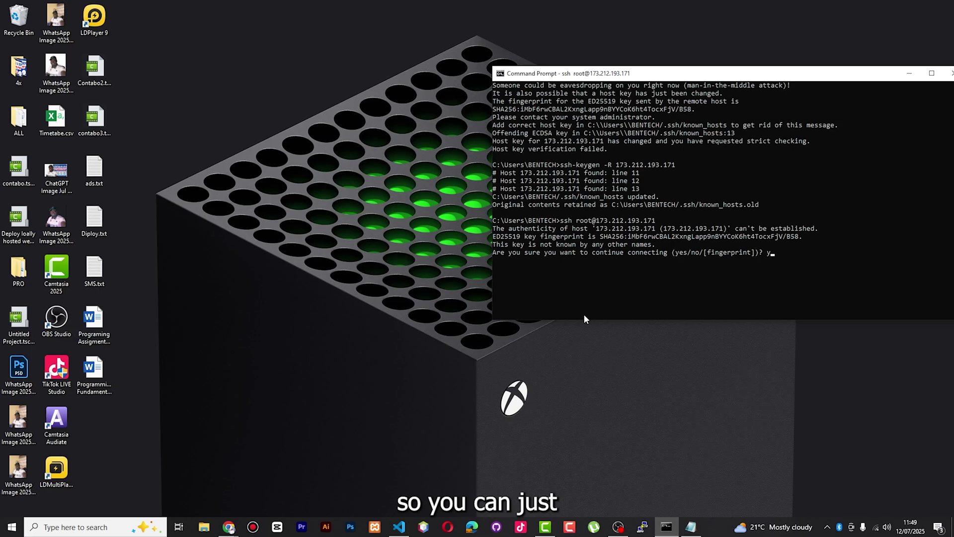
text(es)
key(Return)
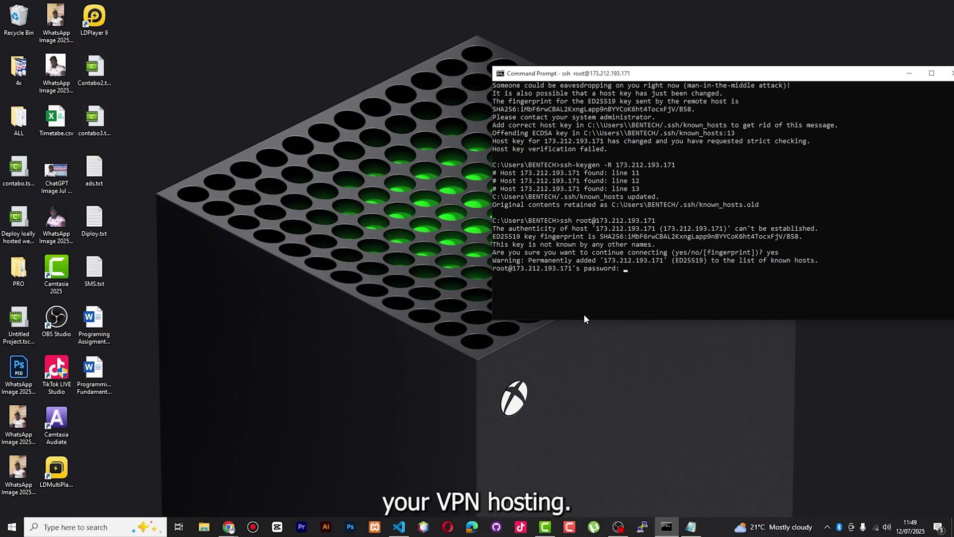
key(Return)
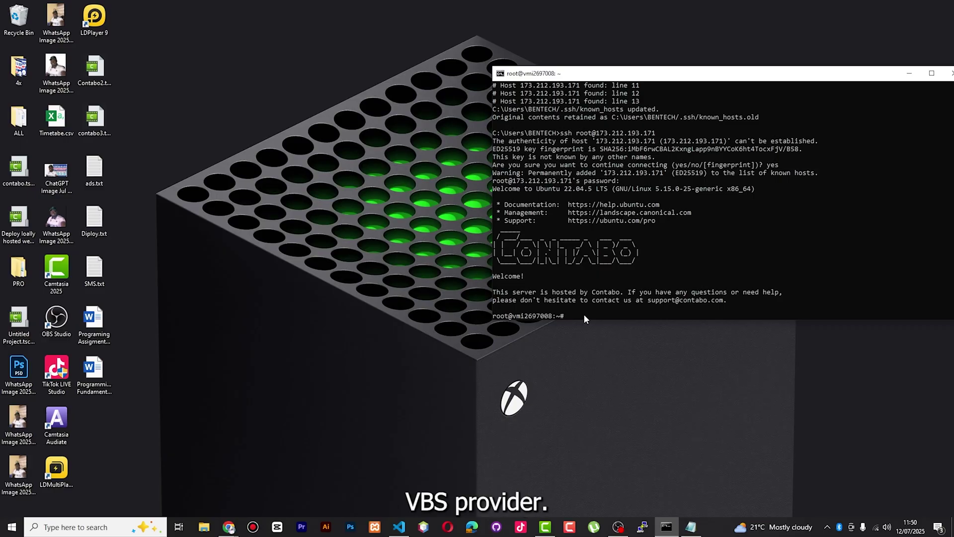
scroll(583, 314, down, 2)
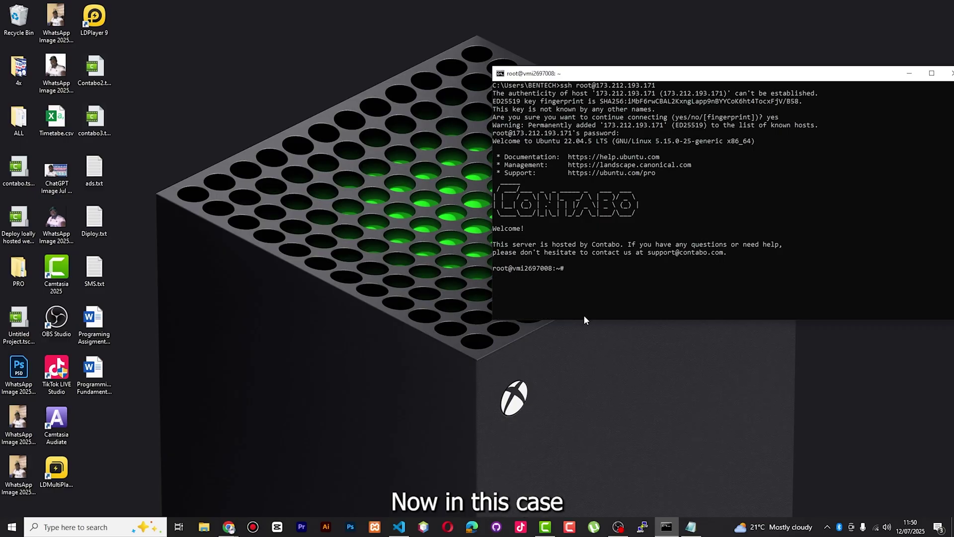
- Copy Hestia's wget command and run it in the SSH terminal to download hst-install.sh
click(228, 527)
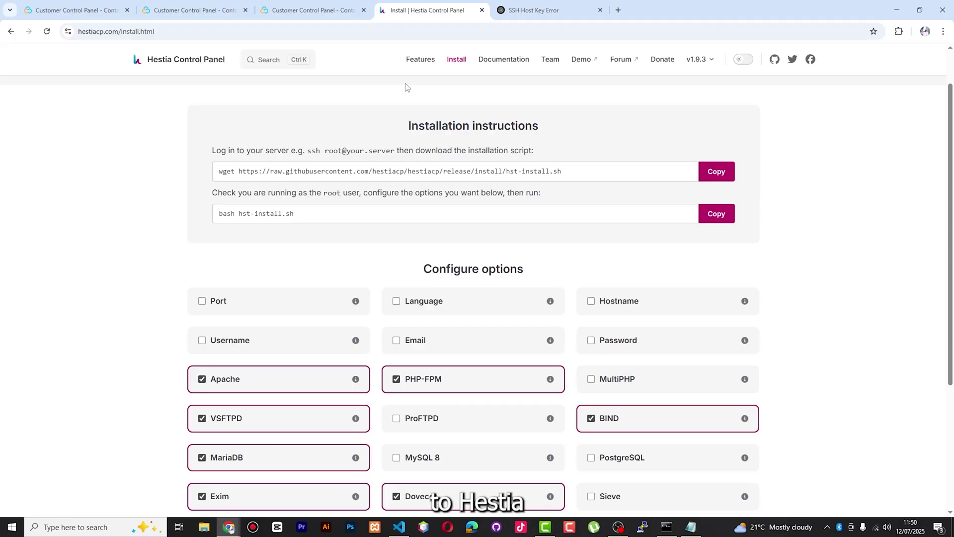
scroll(467, 258, up, 1)
scroll(469, 260, down, 3)
scroll(469, 261, up, 3)
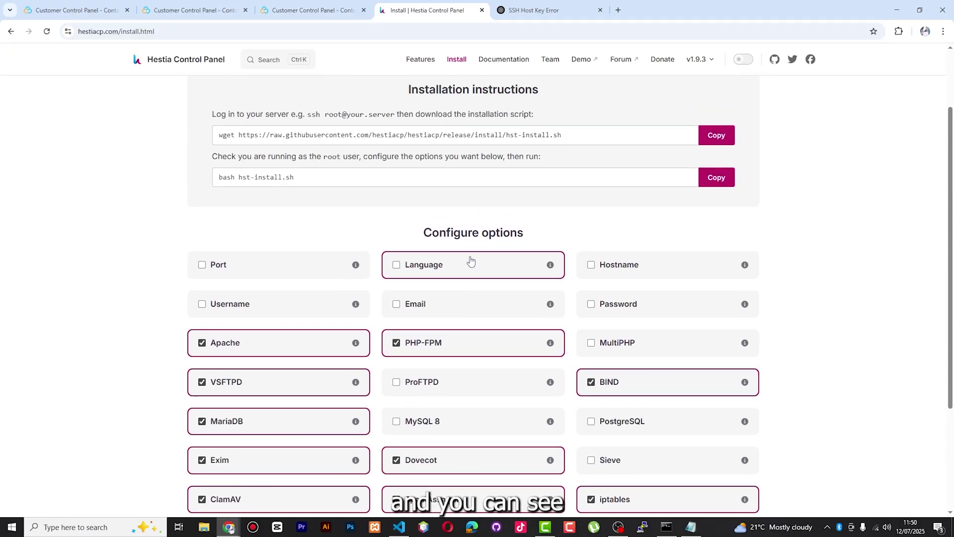
scroll(482, 239, down, 1)
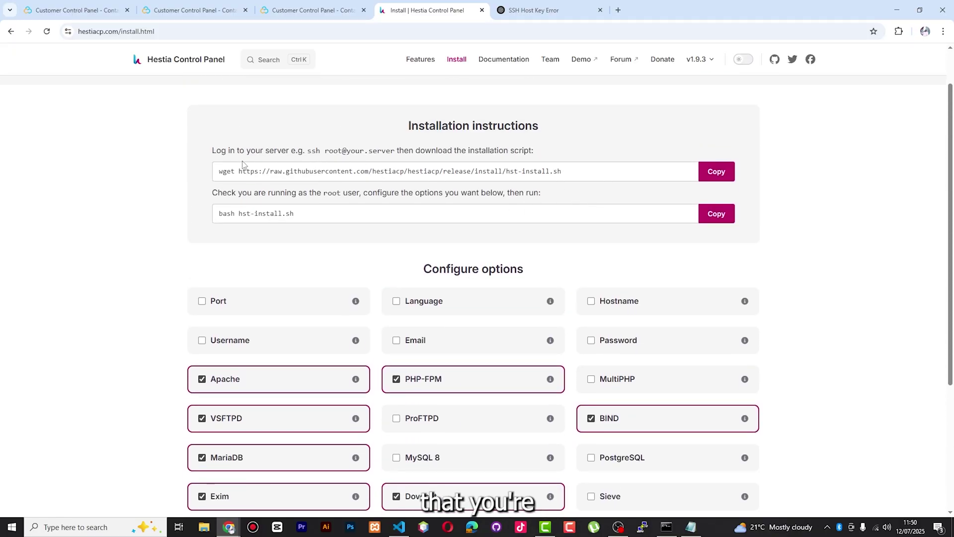
click(713, 171)
key(super+Left)
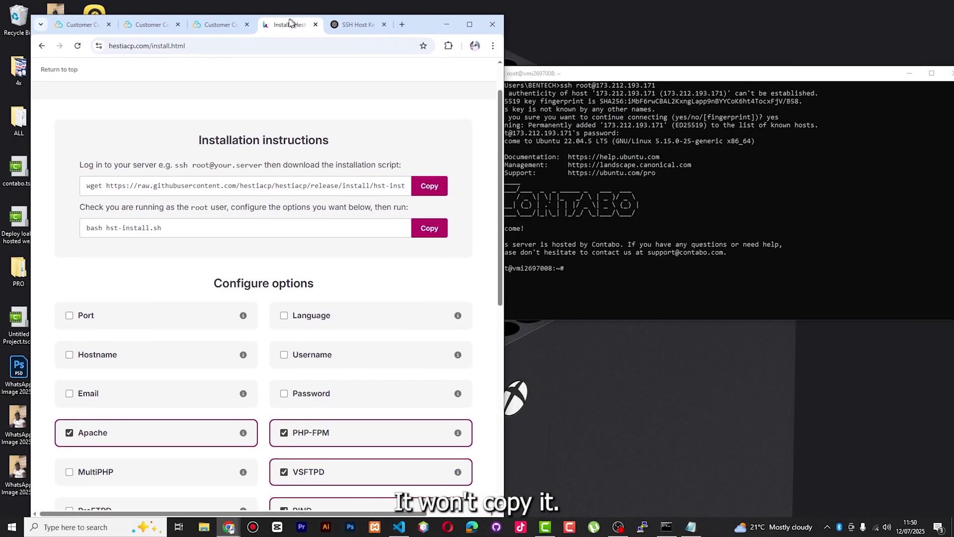
click(567, 267)
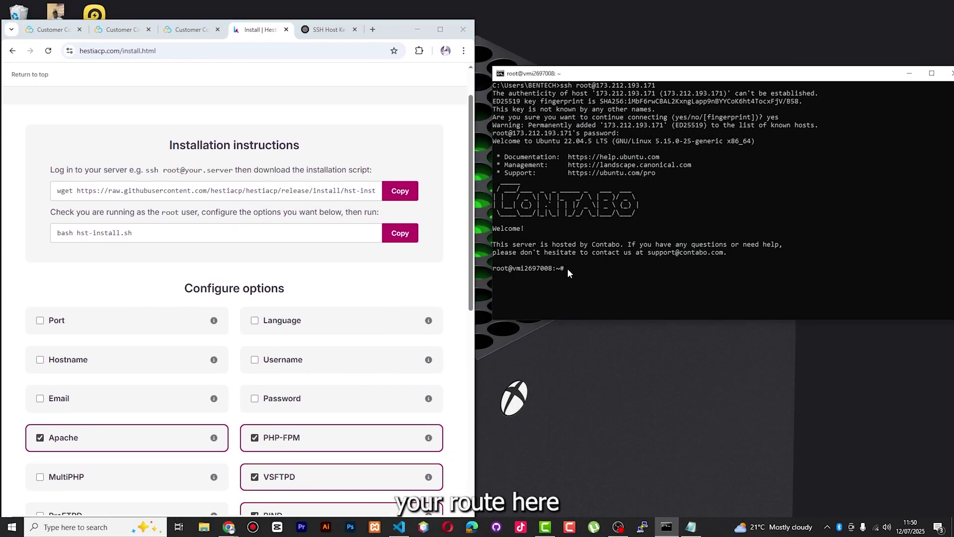
right_click(571, 273)
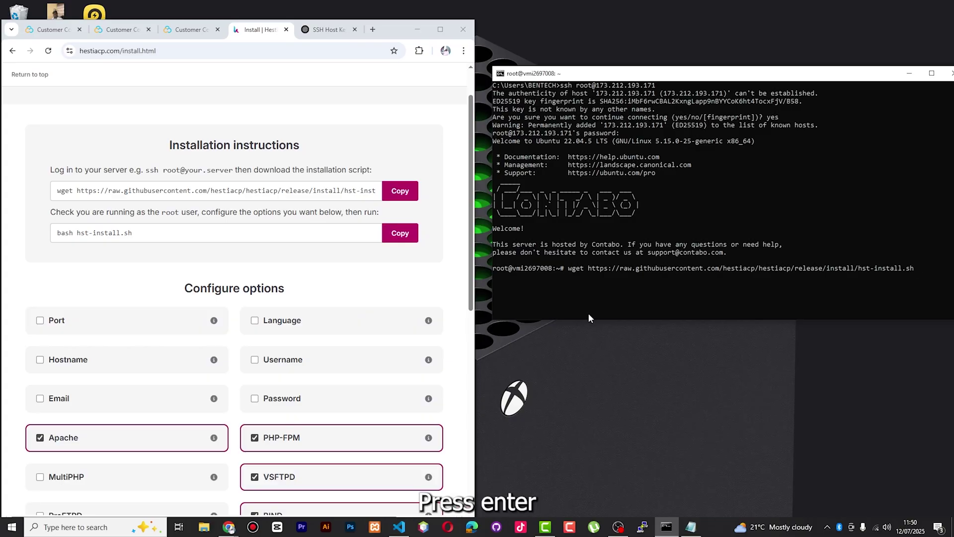
key(Return)
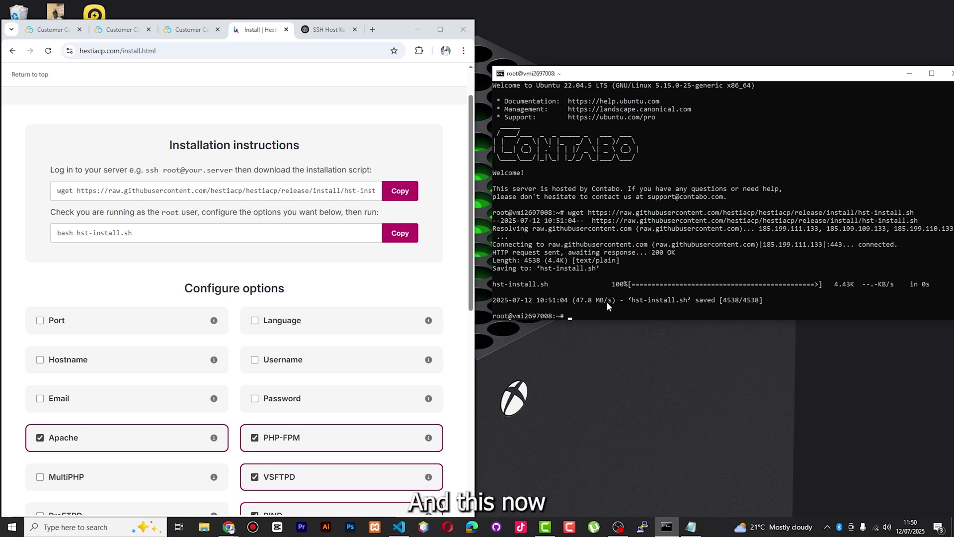
scroll(424, 298, down, 3)
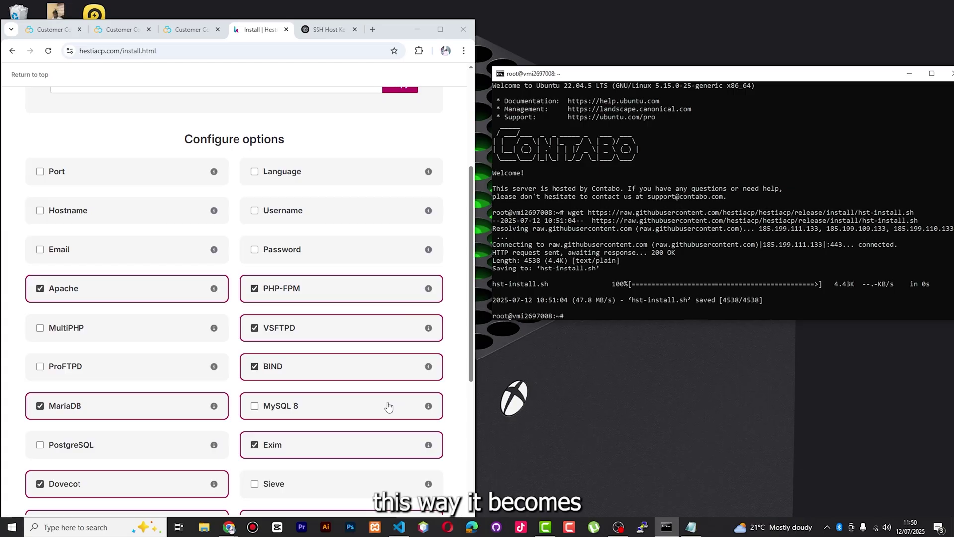
scroll(401, 390, down, 3)
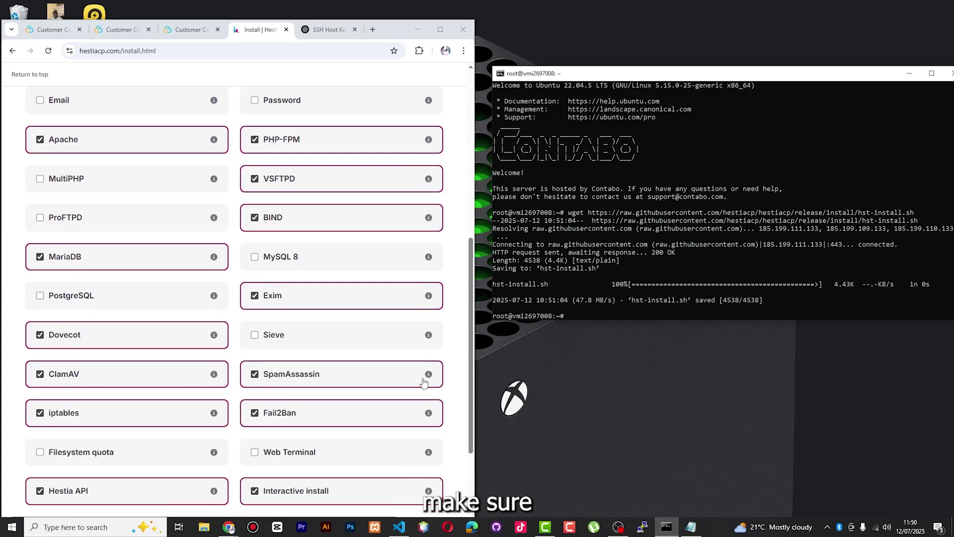
scroll(424, 383, down, 2)
scroll(421, 378, up, 6)
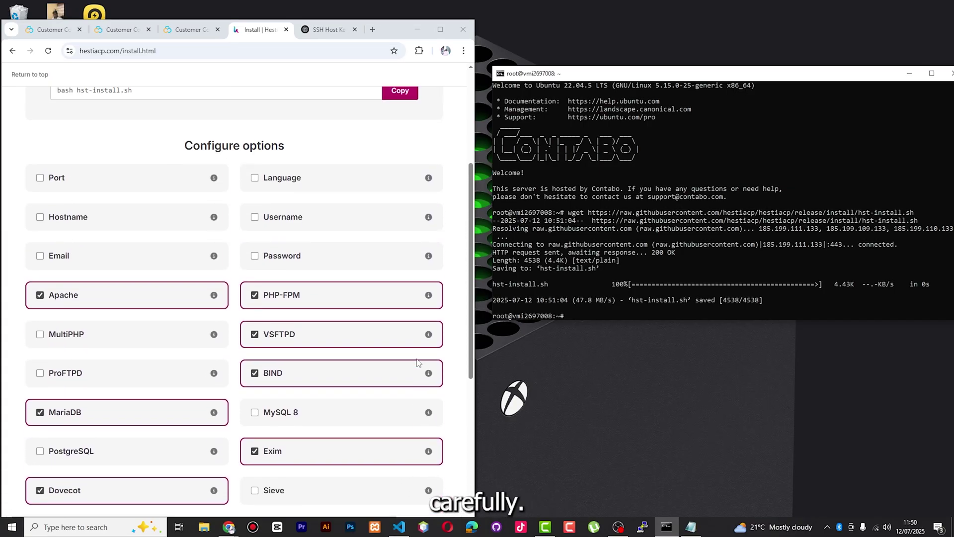
scroll(417, 360, down, 3)
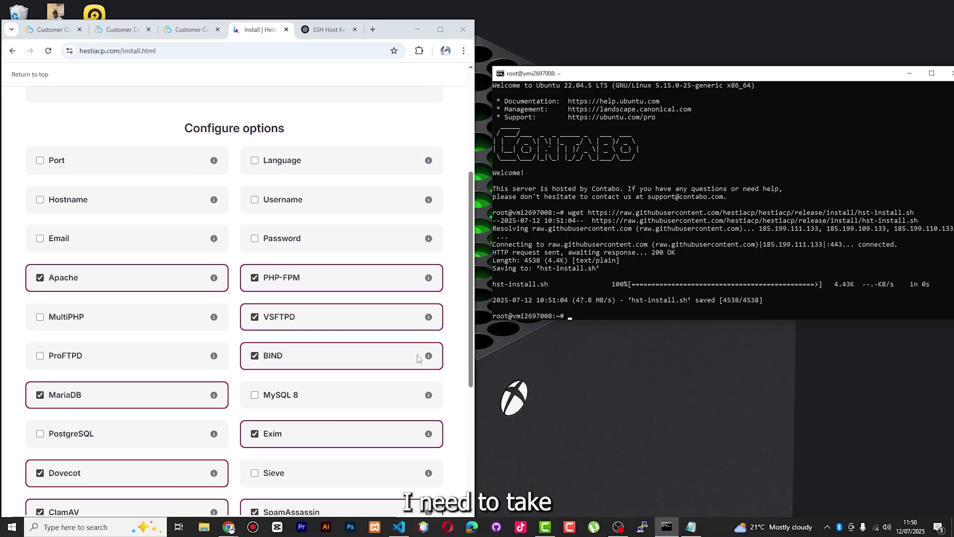
scroll(417, 358, up, 3)
click(41, 260)
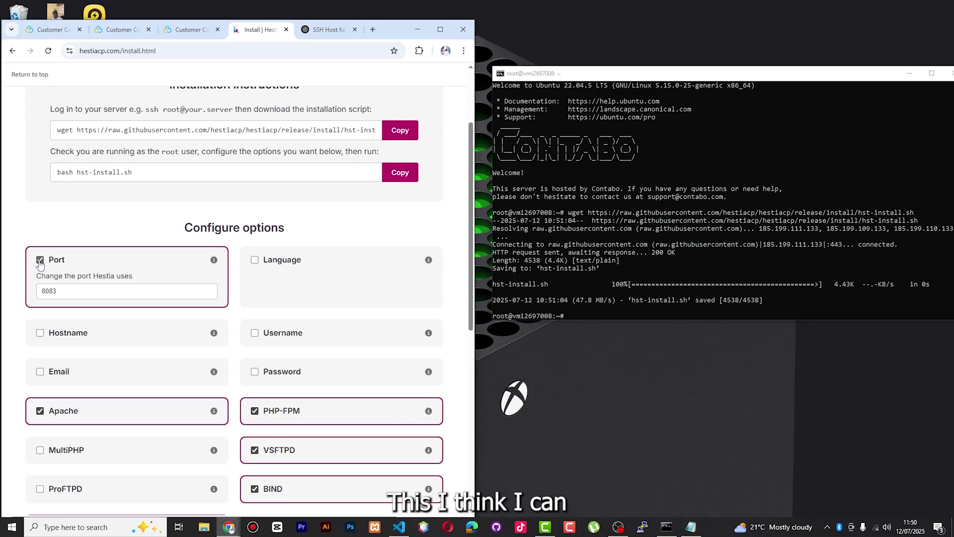
click(40, 262)
click(40, 260)
drag(58, 291, 25, 298)
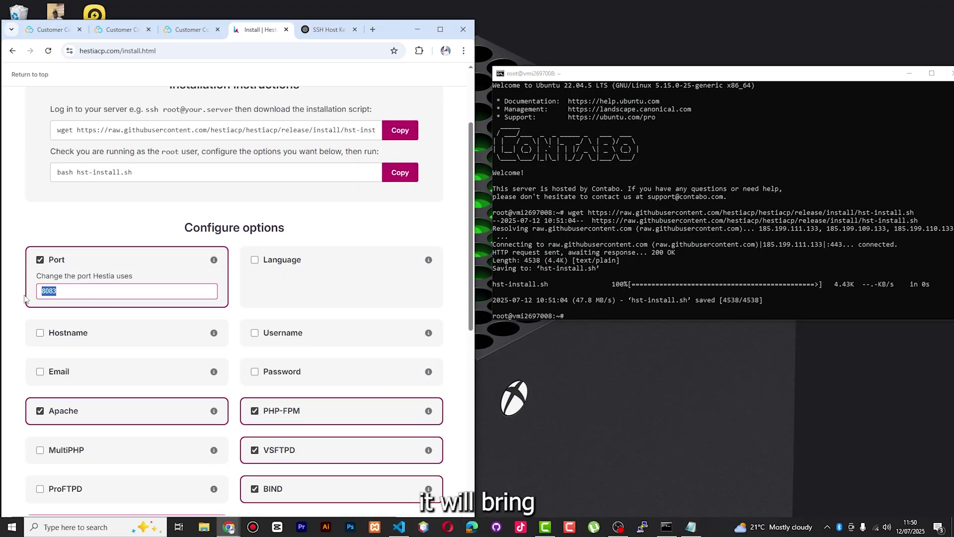
click(40, 260)
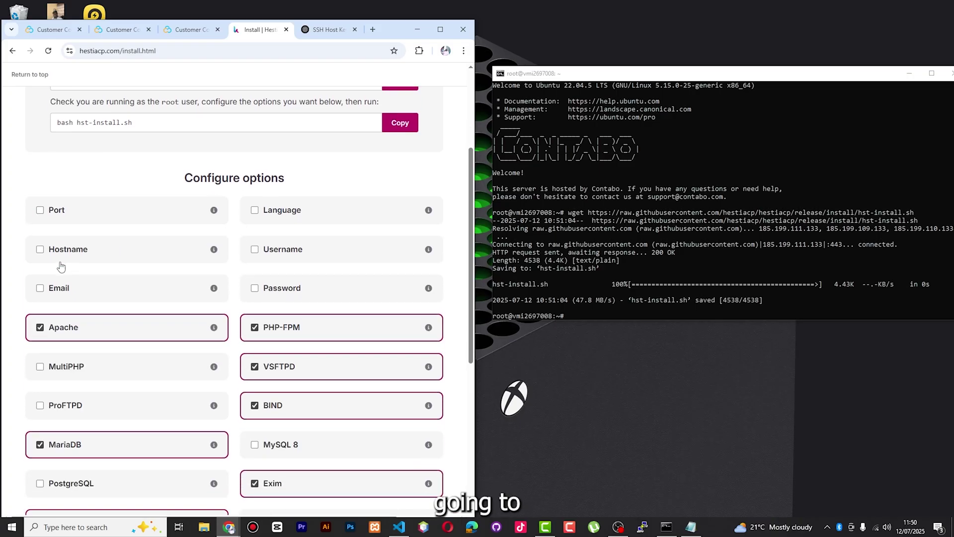
- Set the install hostname to cpanel.arosoft.io and enter the admin username
click(40, 251)
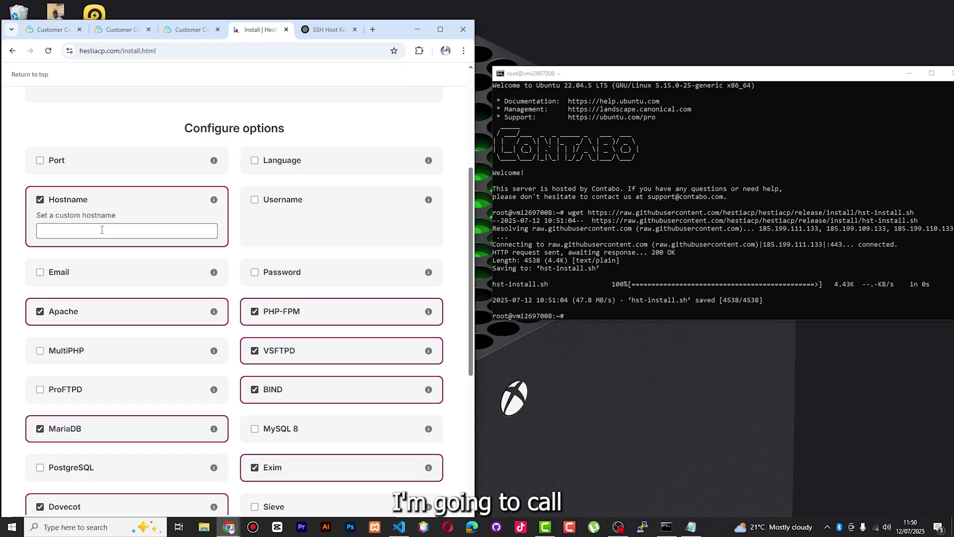
text(cpa)
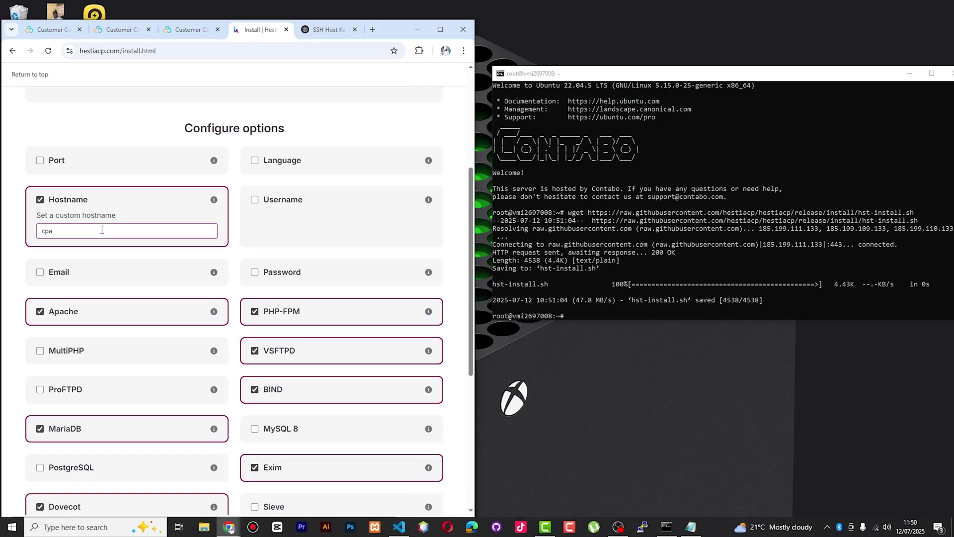
text(nel.ar)
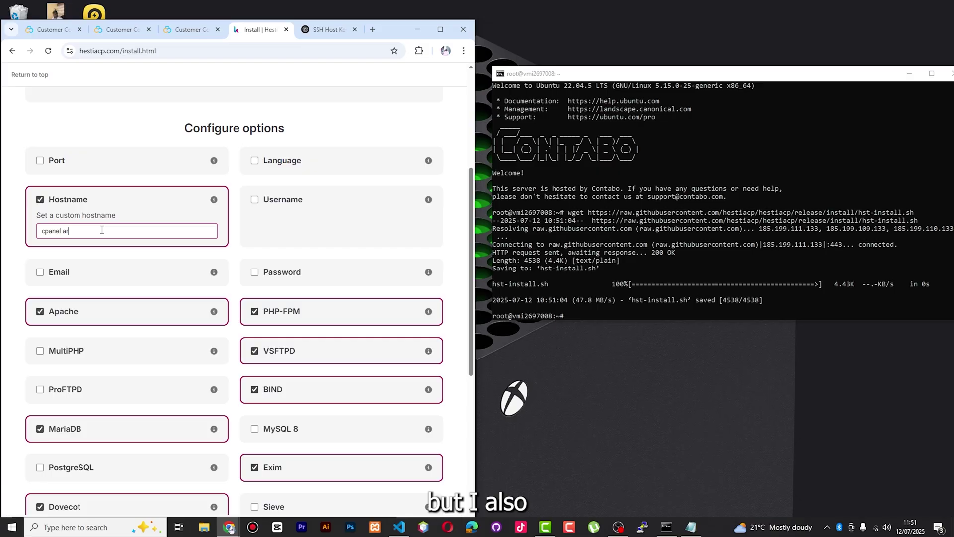
text(osoft.io)
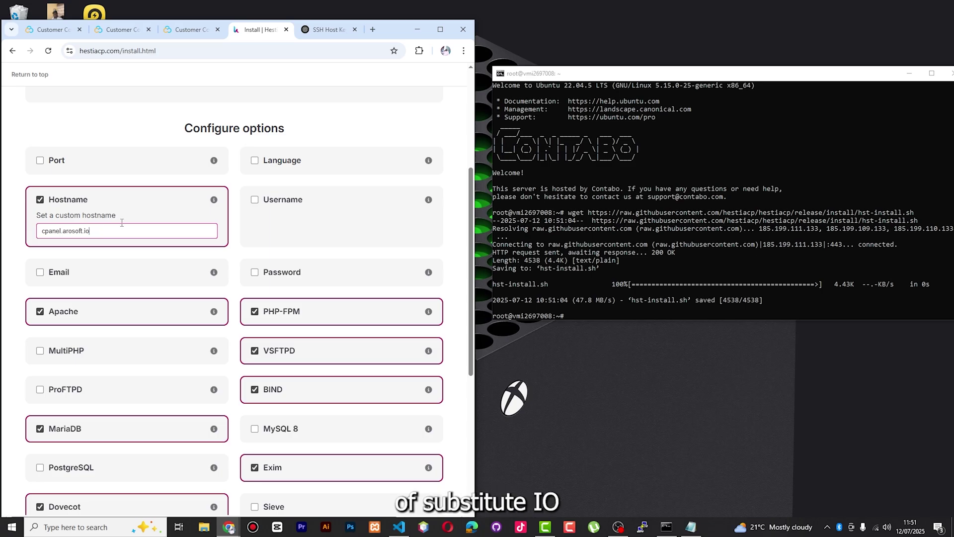
click(254, 200)
click(292, 231)
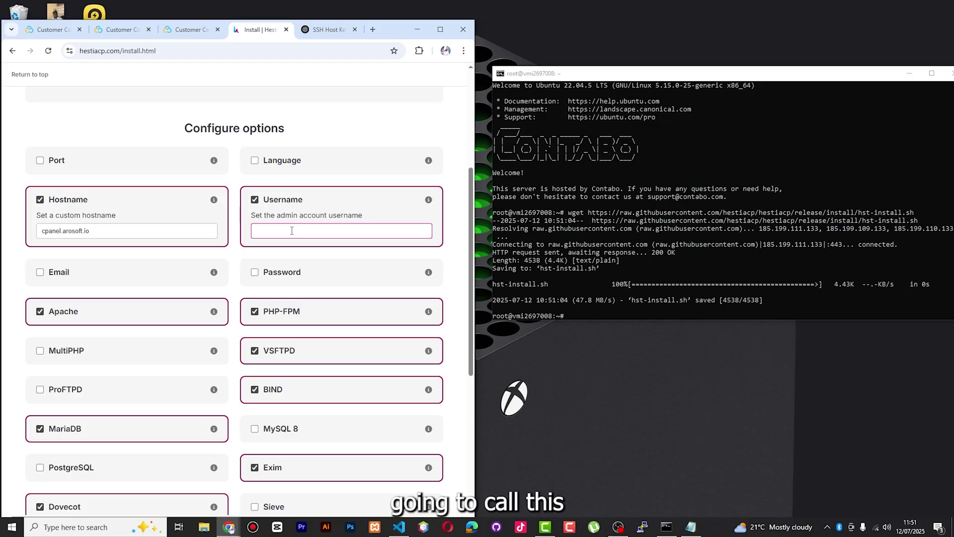
text(BenTech)
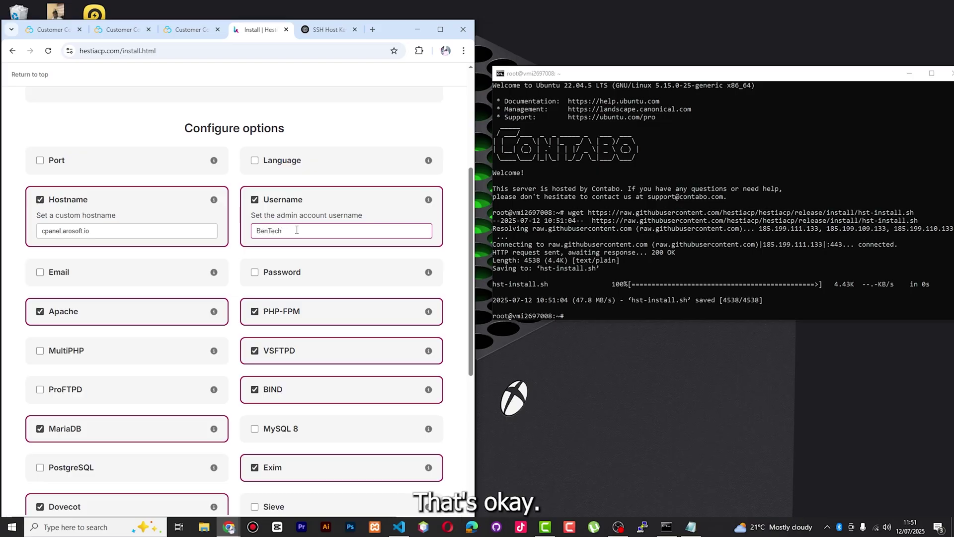
scroll(211, 282, down, 2)
- Fill the admin e-mail from a saved address and set the admin password
click(40, 173)
click(91, 200)
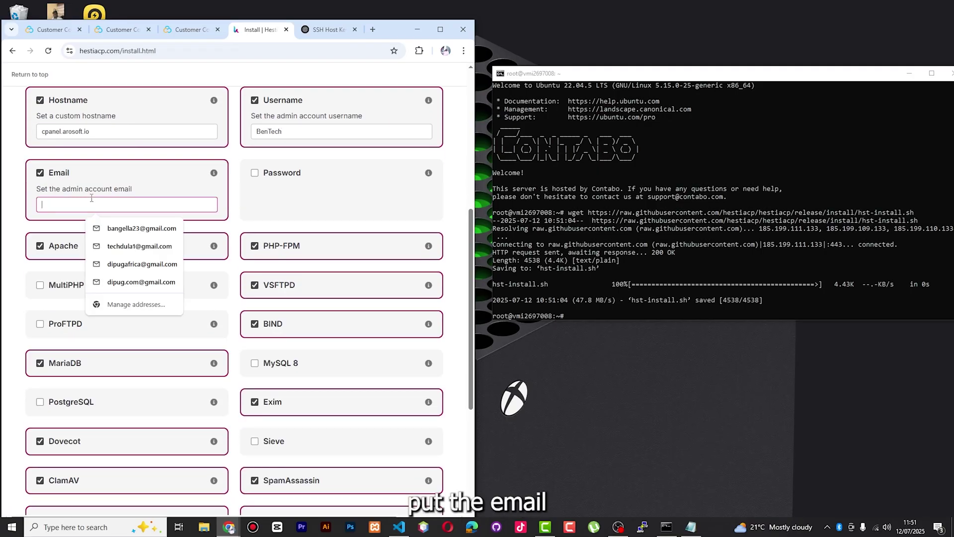
click(134, 228)
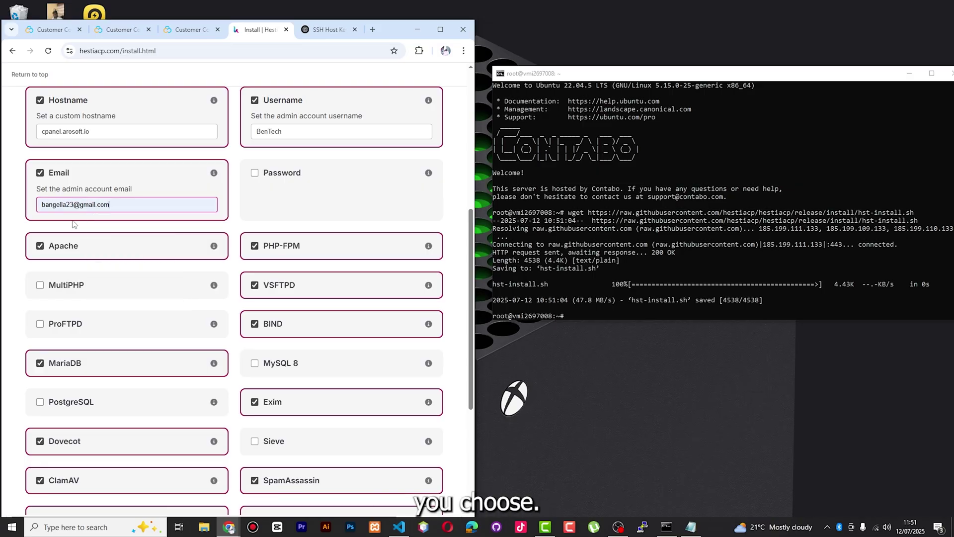
click(254, 174)
click(276, 201)
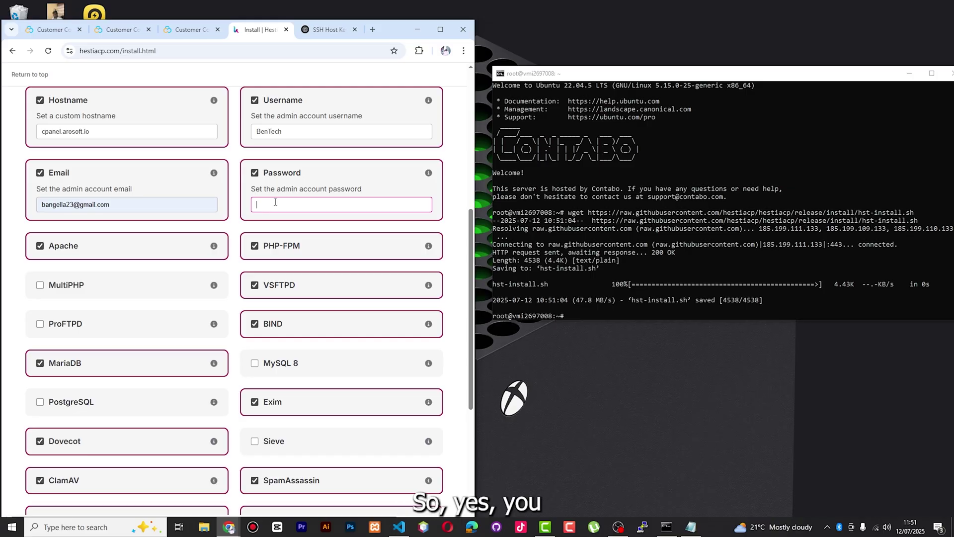
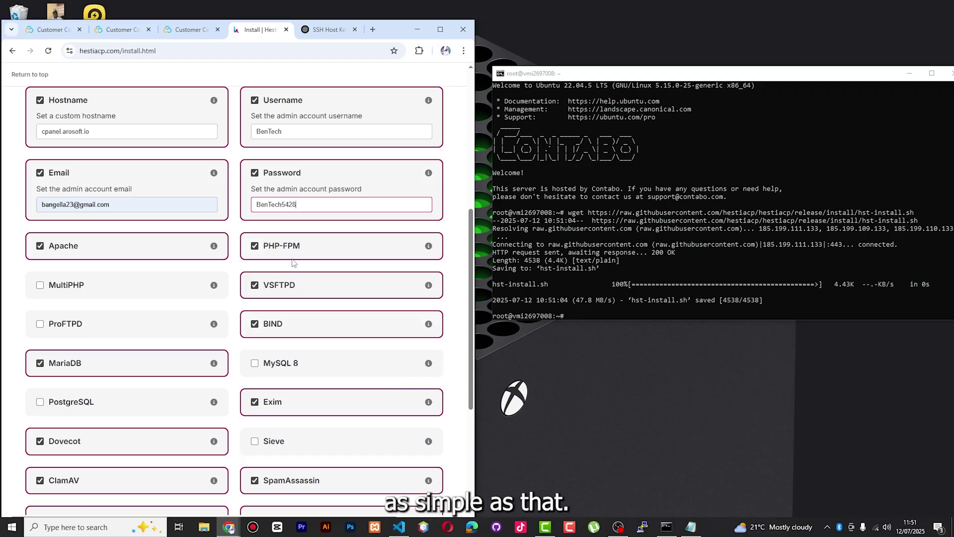
click(232, 157)
scroll(209, 355, down, 1)
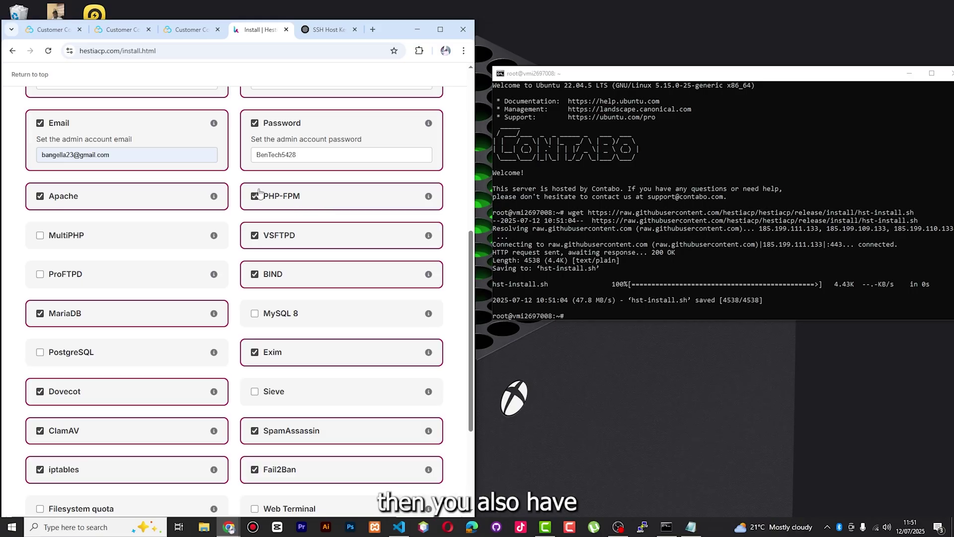
mouse_move(429, 201)
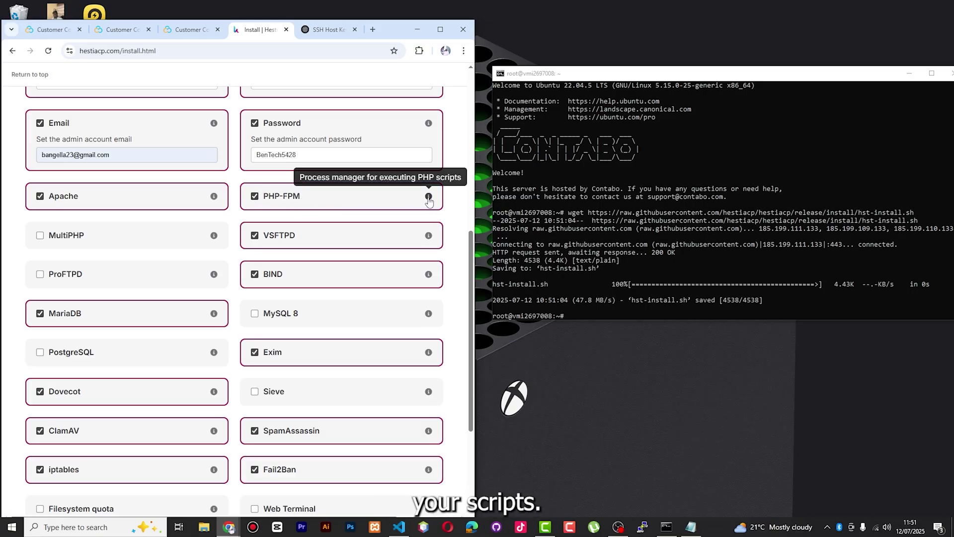
click(40, 237)
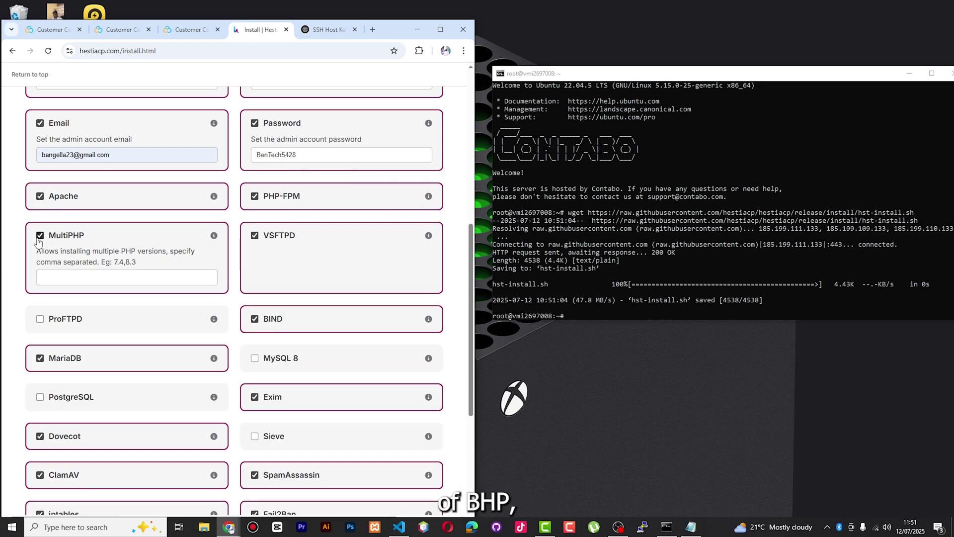
click(85, 280)
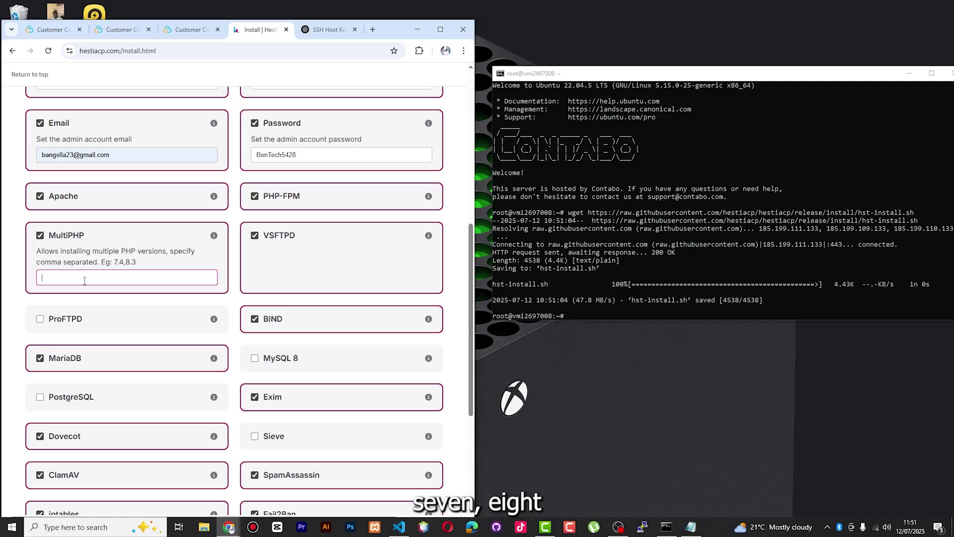
click(41, 235)
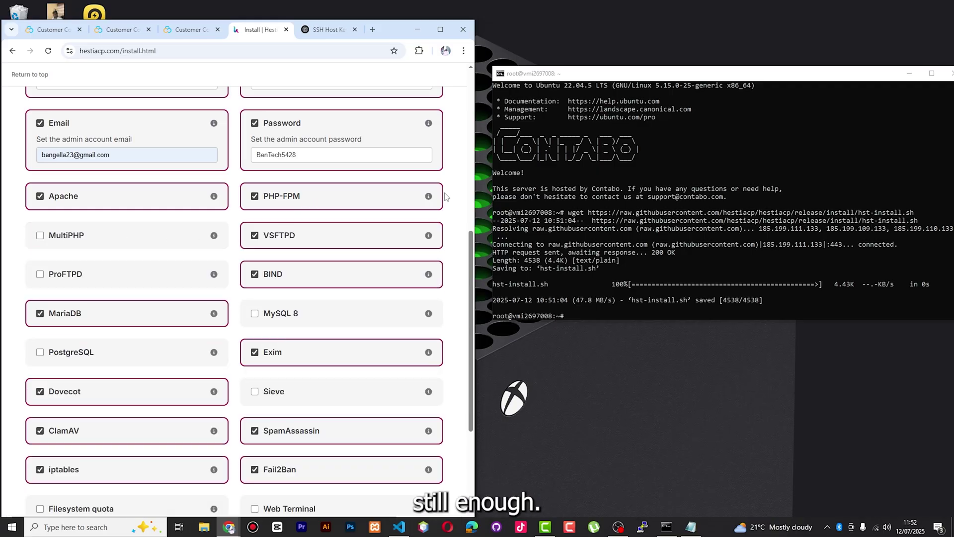
mouse_move(427, 197)
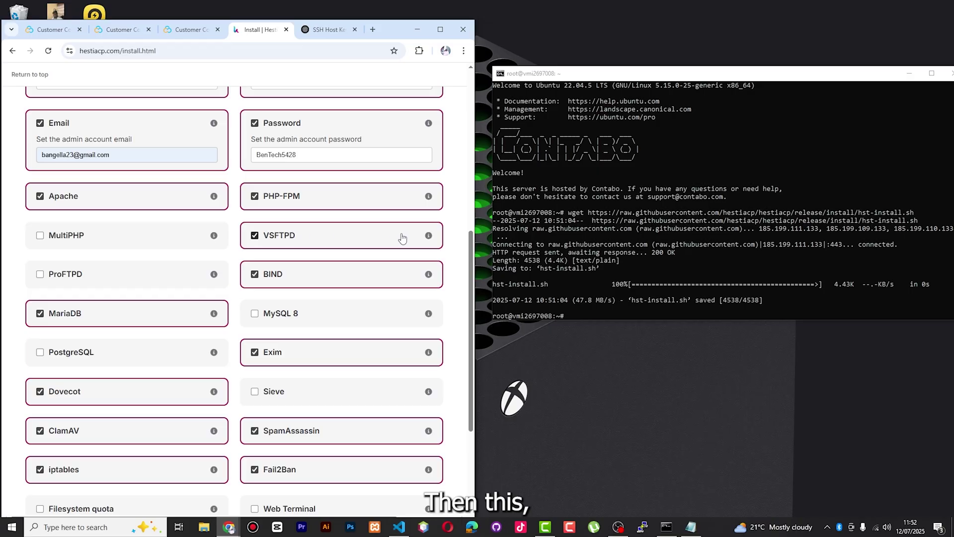
mouse_move(430, 238)
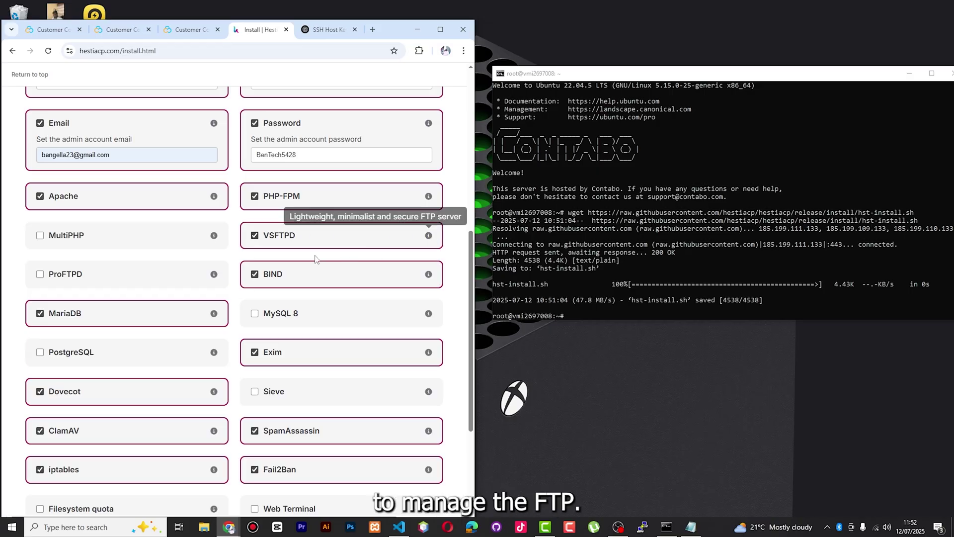
mouse_move(216, 272)
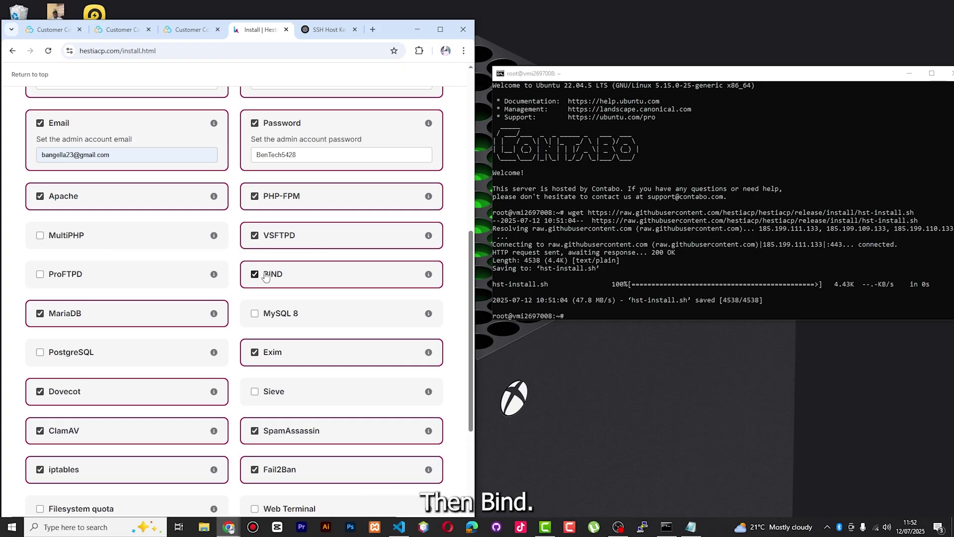
mouse_move(432, 279)
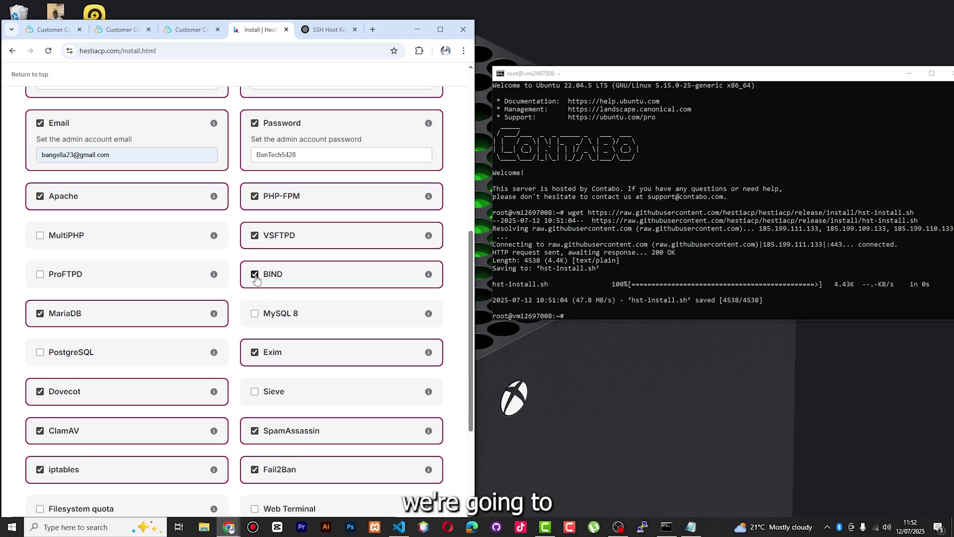
click(255, 274)
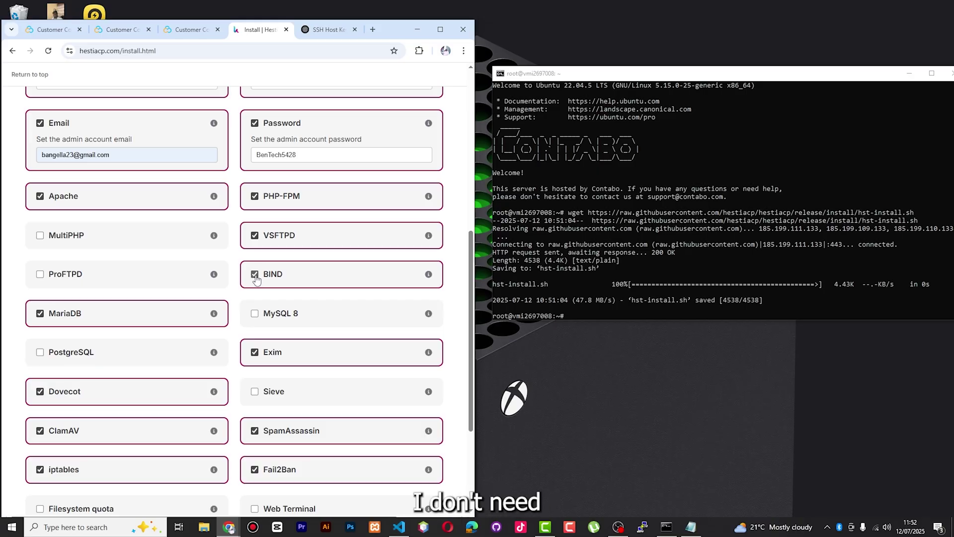
scroll(131, 214, down, 2)
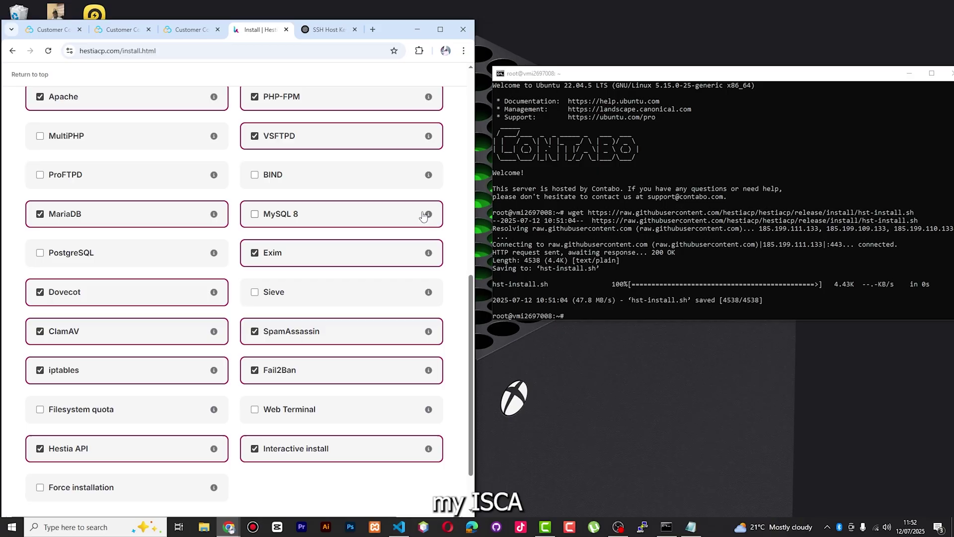
mouse_move(429, 254)
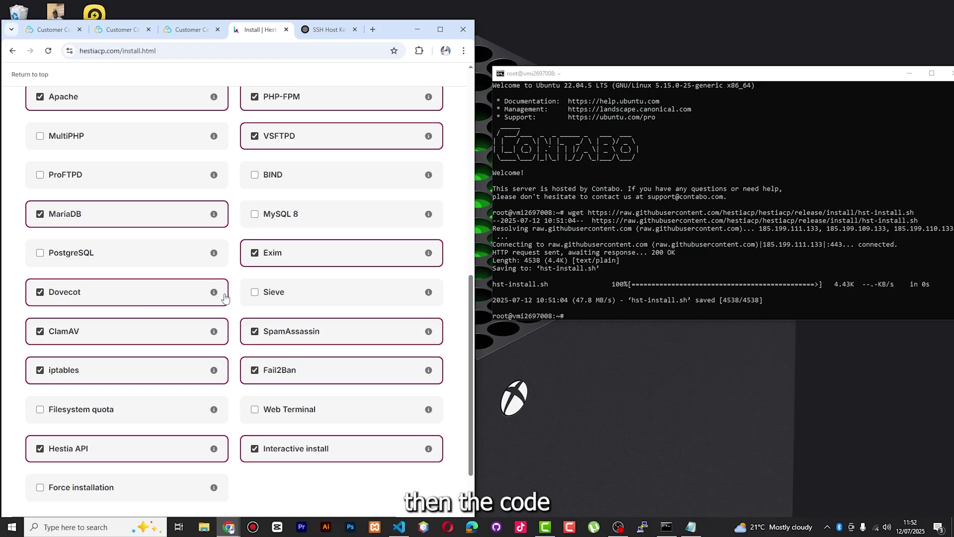
mouse_move(214, 295)
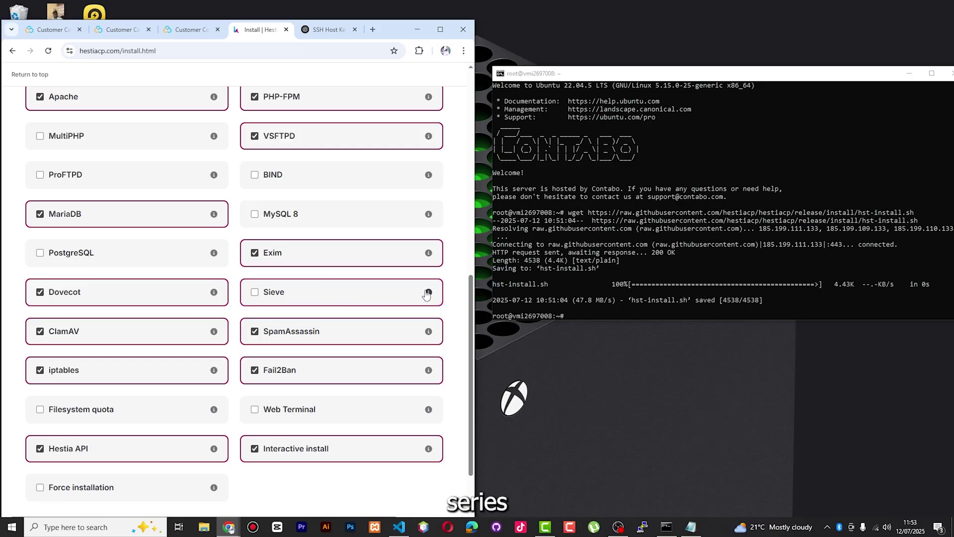
mouse_move(426, 294)
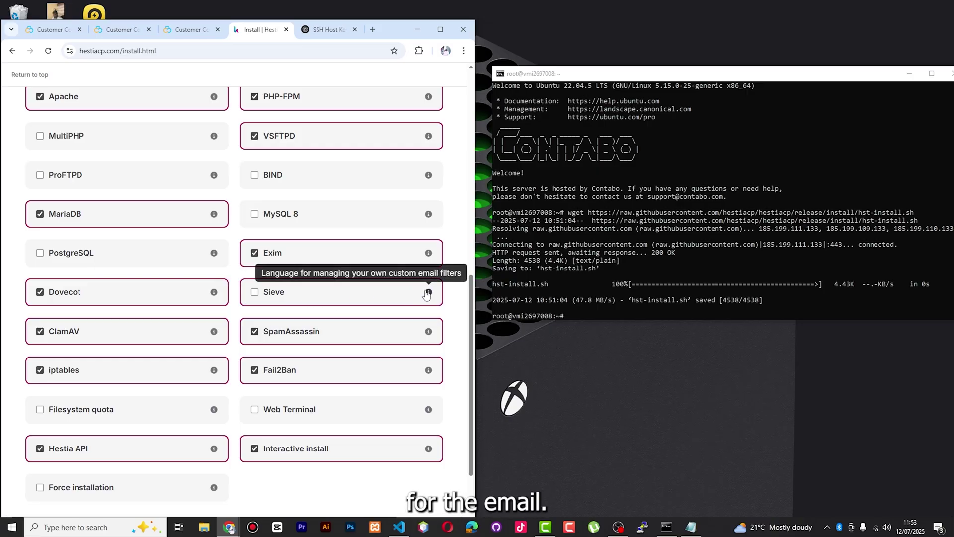
scroll(149, 298, down, 1)
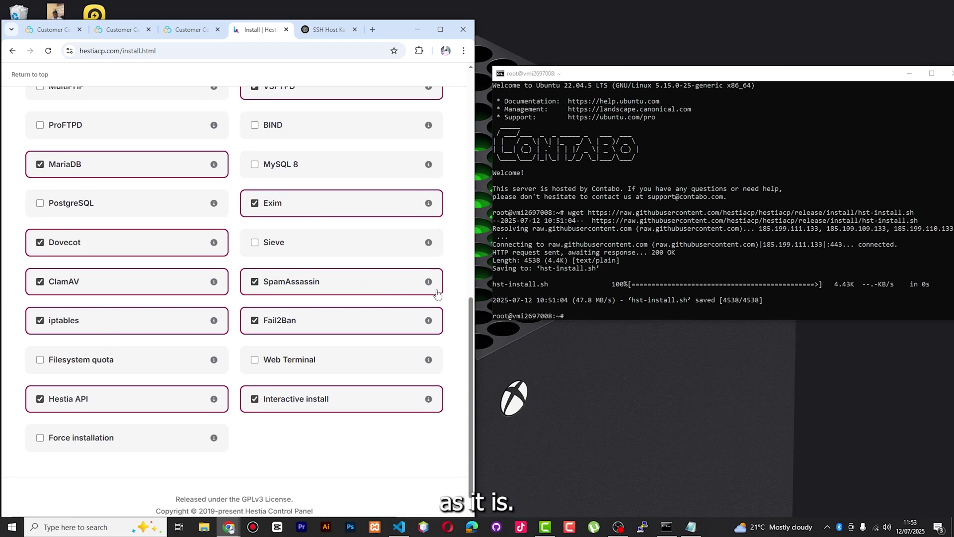
scroll(427, 303, down, 1)
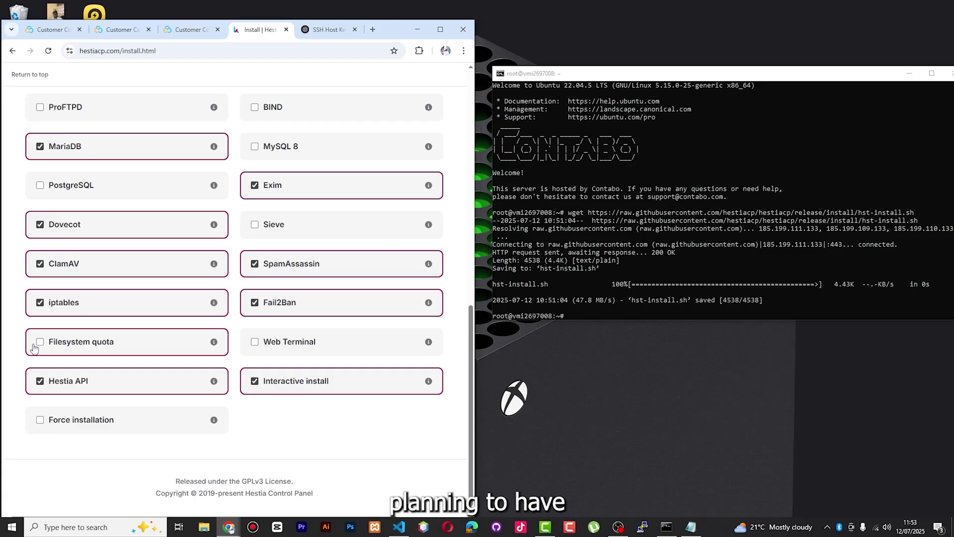
mouse_move(218, 343)
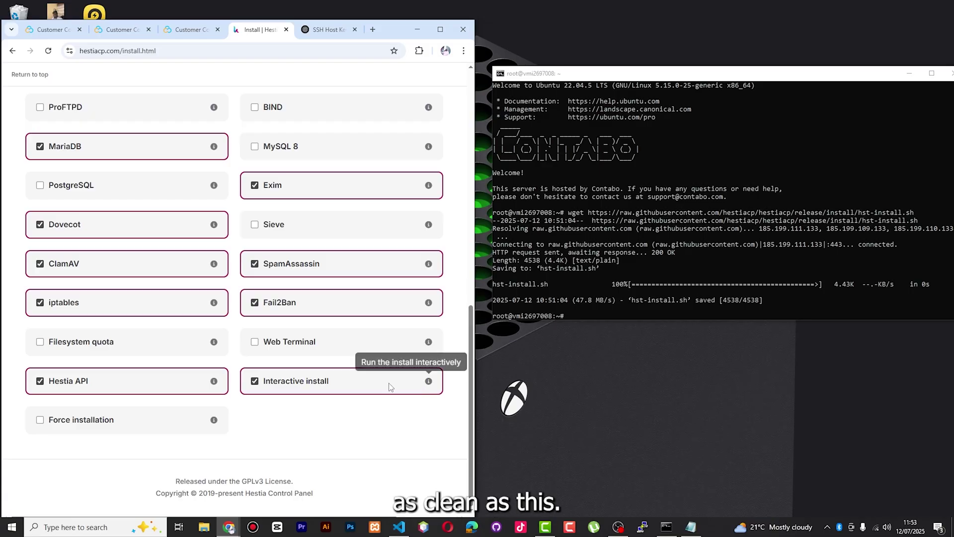
- Copy the generated bash hst-install.sh command and paste it at the server's root prompt
scroll(382, 370, up, 9)
scroll(383, 371, up, 2)
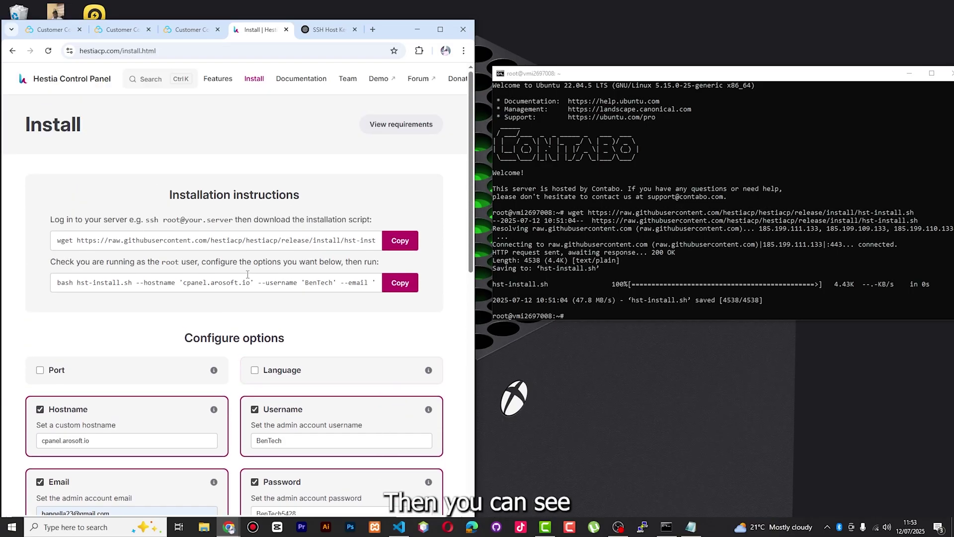
scroll(75, 373, down, 2)
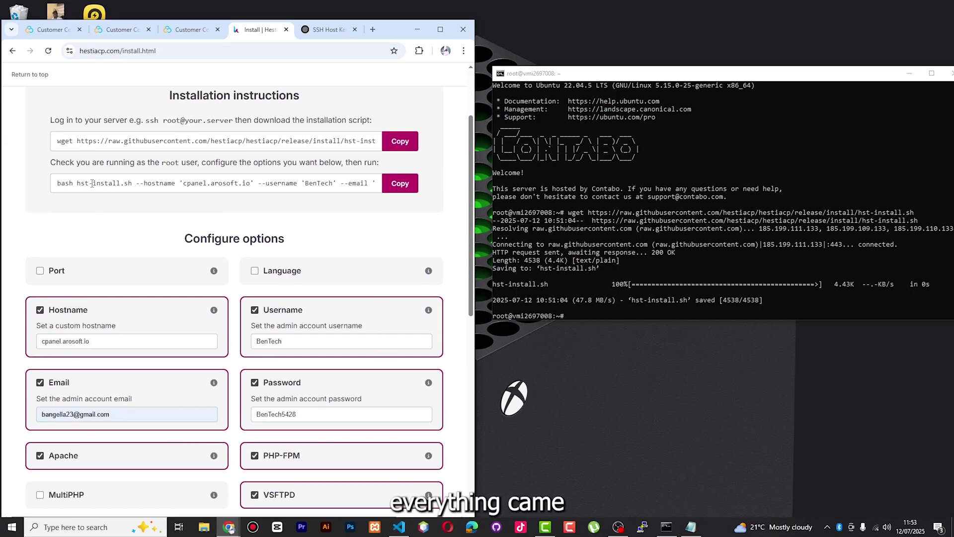
click(131, 184)
click(345, 214)
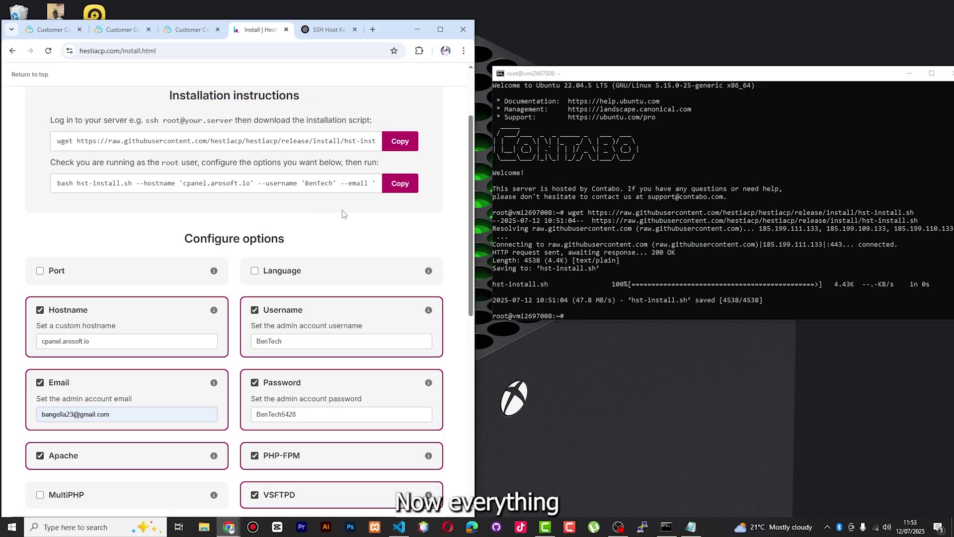
scroll(291, 216, down, 1)
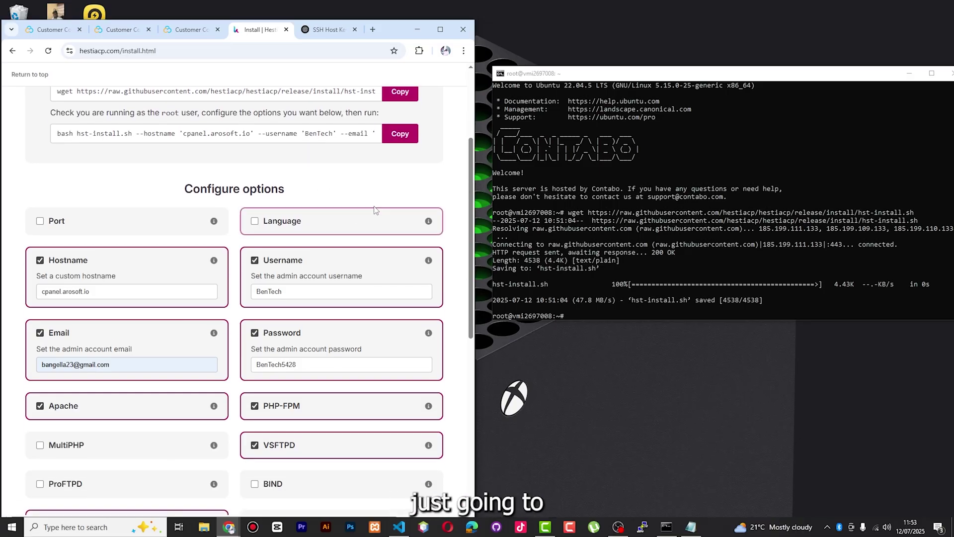
click(398, 139)
scroll(626, 258, down, 2)
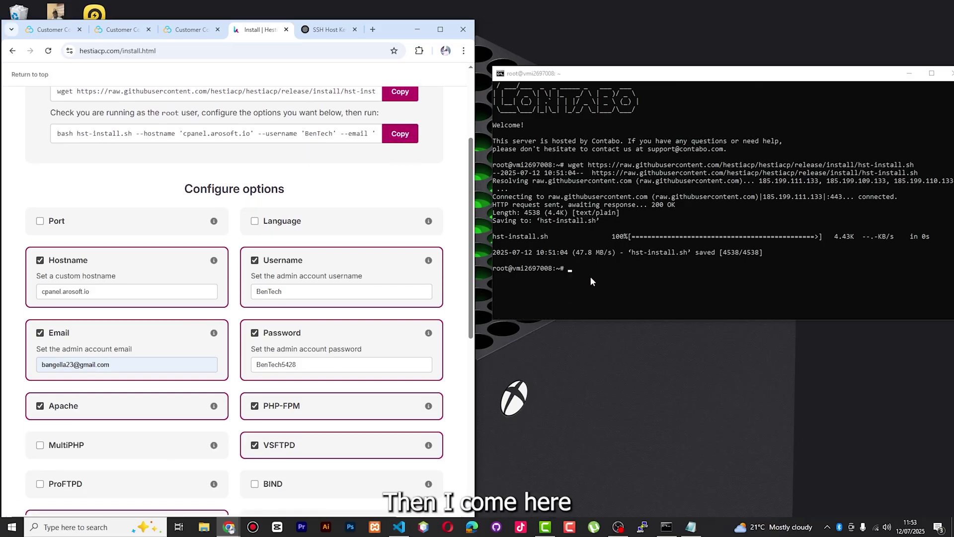
click(573, 269)
right_click(573, 269)
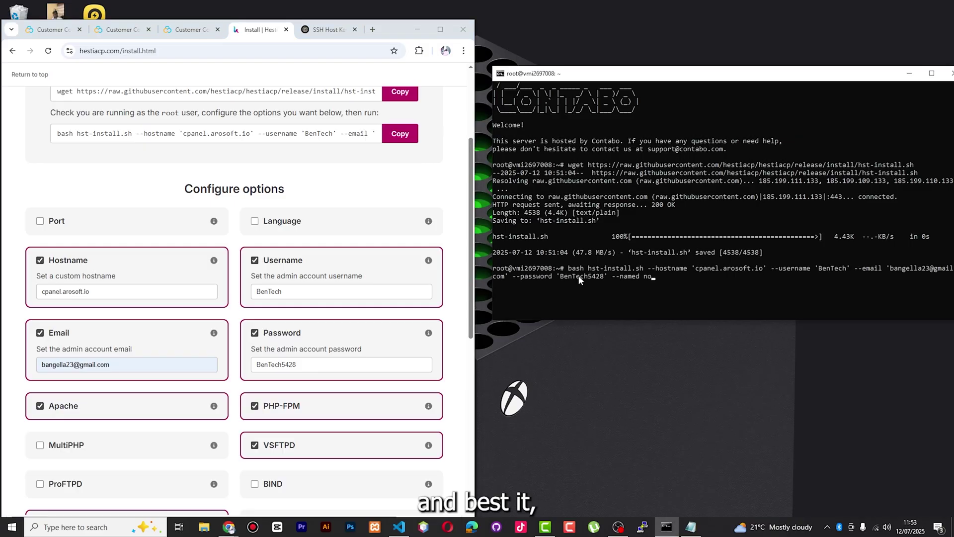
- Run the installer, answering y to remove the conflicting ufw package and y to continue
key(Return)
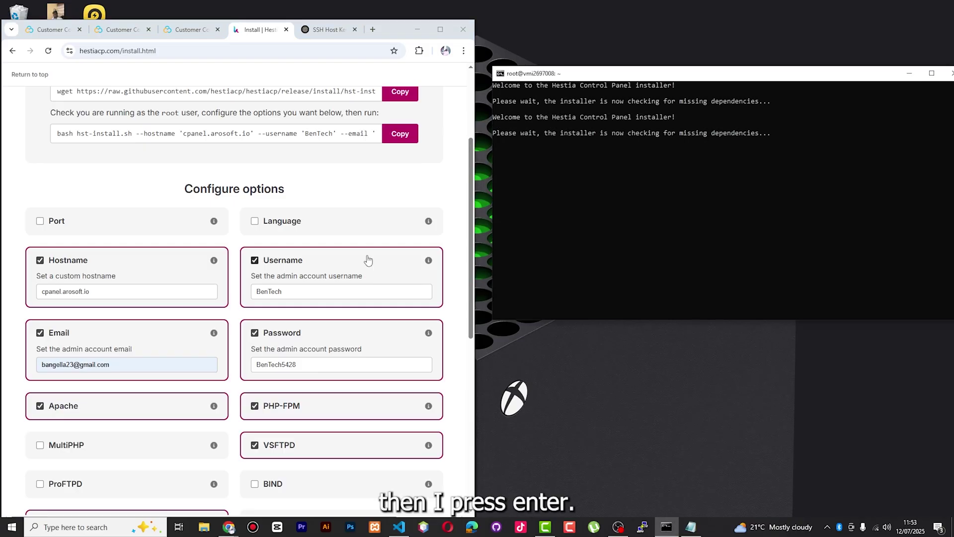
scroll(326, 234, down, 6)
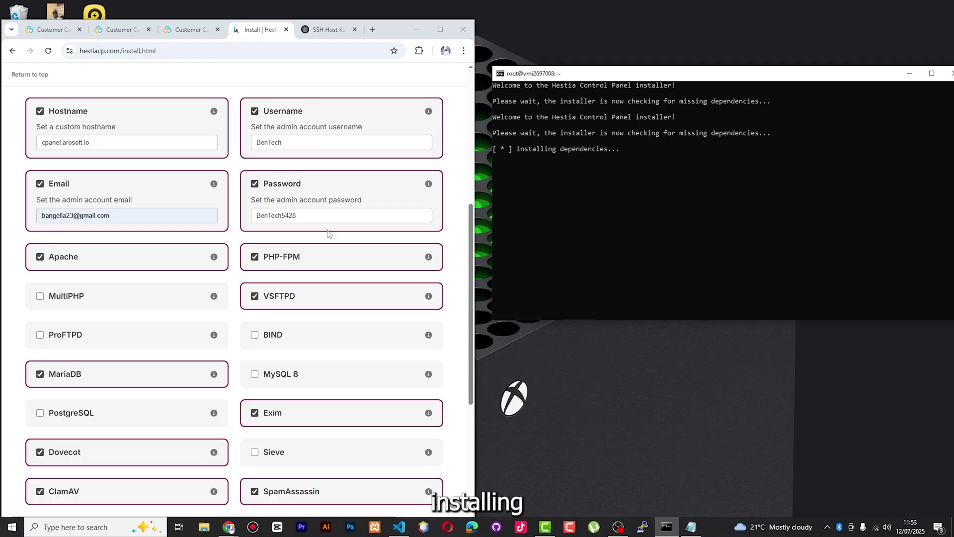
scroll(328, 234, up, 10)
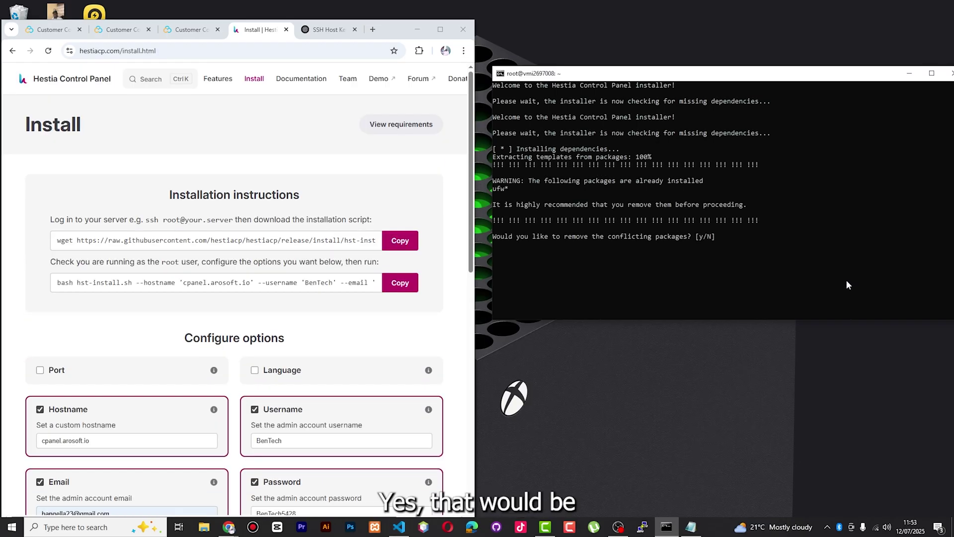
text(y)
key(Return)
text(y)
key(Return)
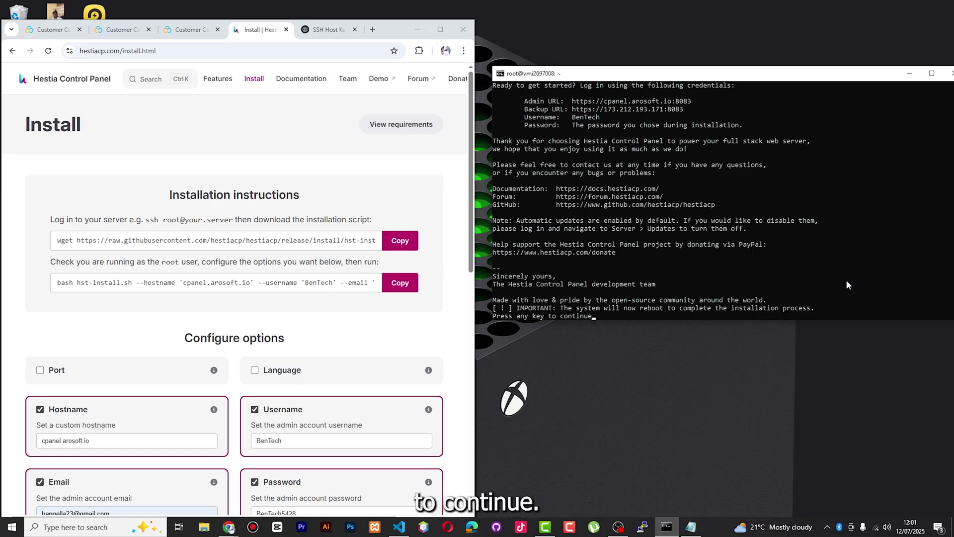
- Let the server reboot and scroll back to the install summary
key(Return)
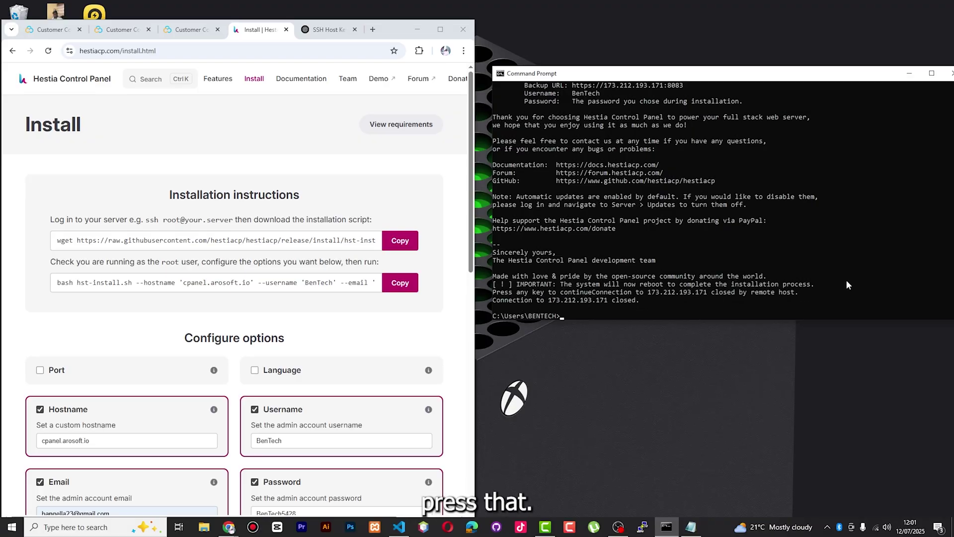
scroll(687, 249, up, 2)
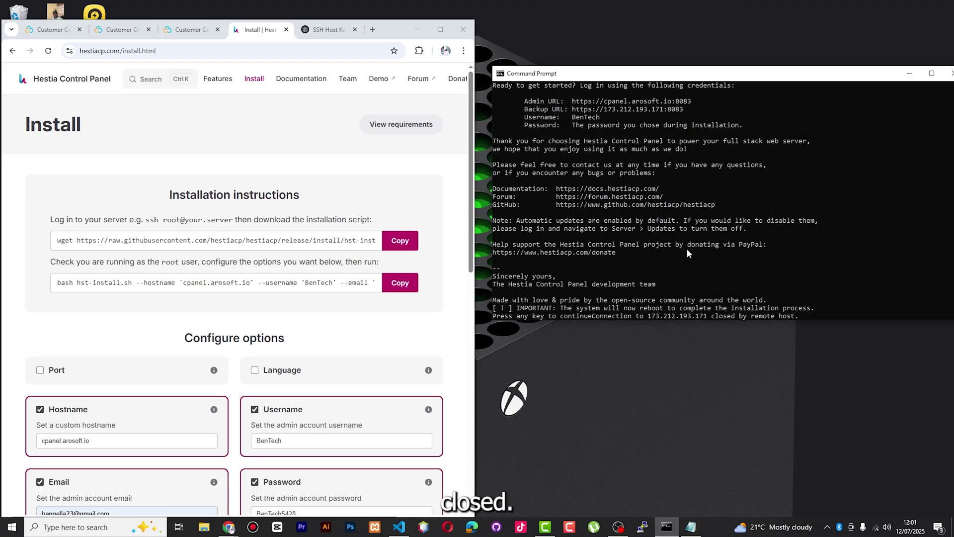
scroll(648, 185, up, 1)
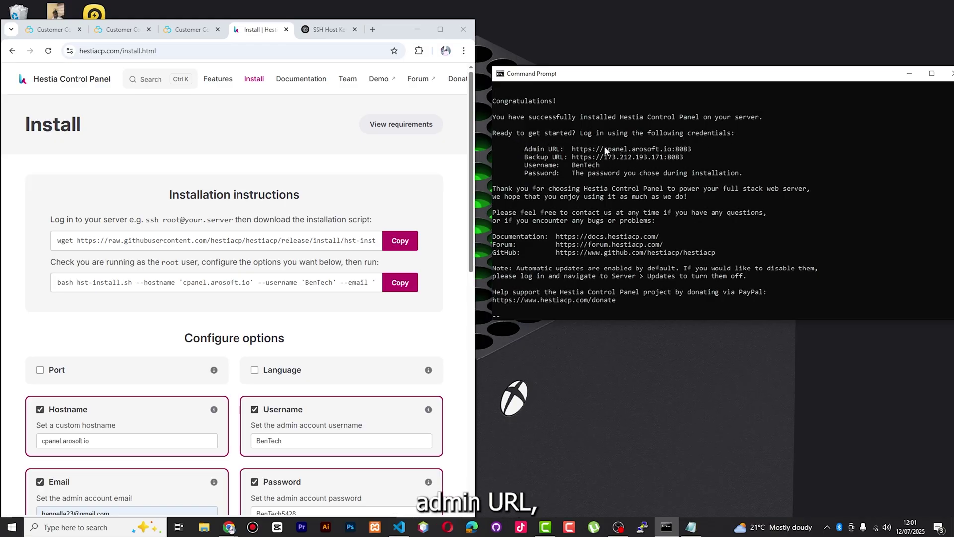
drag(572, 149, 691, 152)
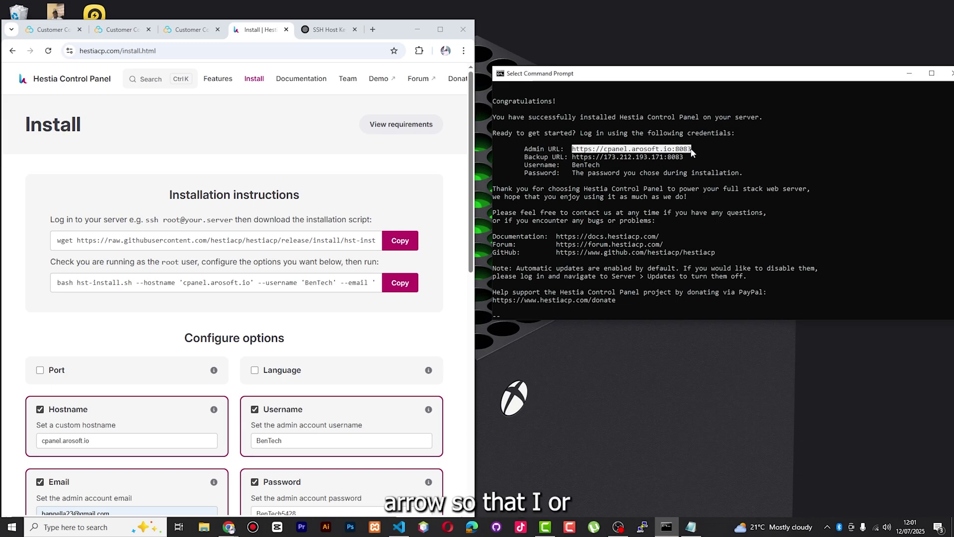
click(667, 156)
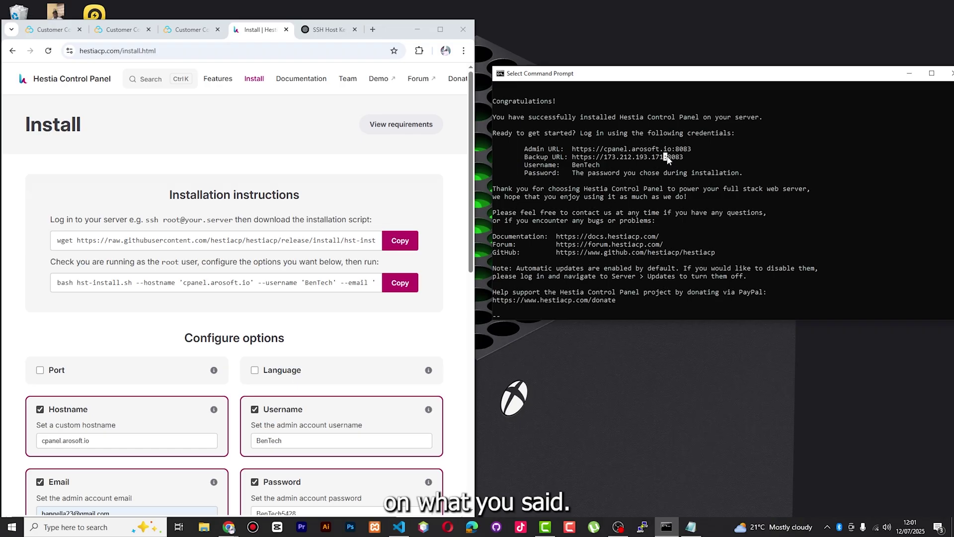
drag(572, 157, 685, 158)
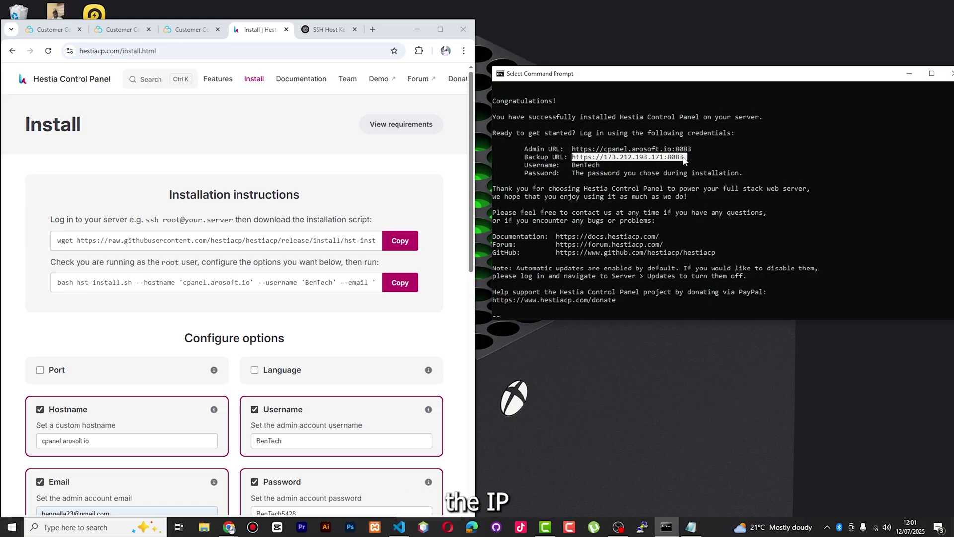
drag(685, 158, 682, 157)
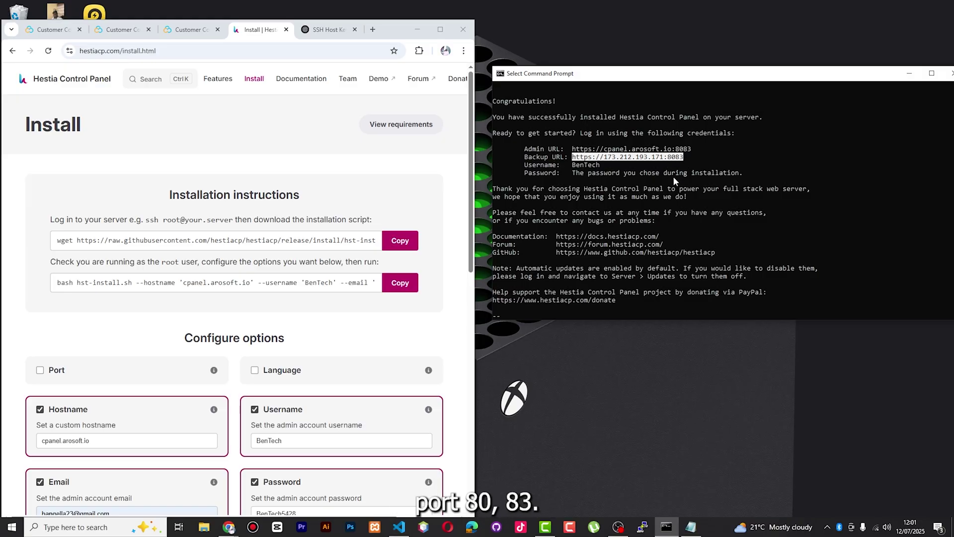
right_click(674, 178)
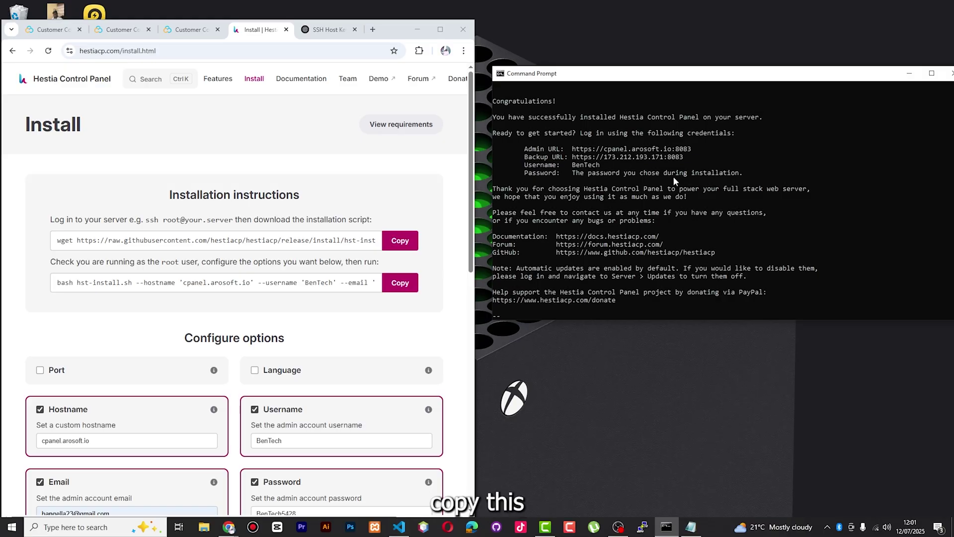
click(440, 29)
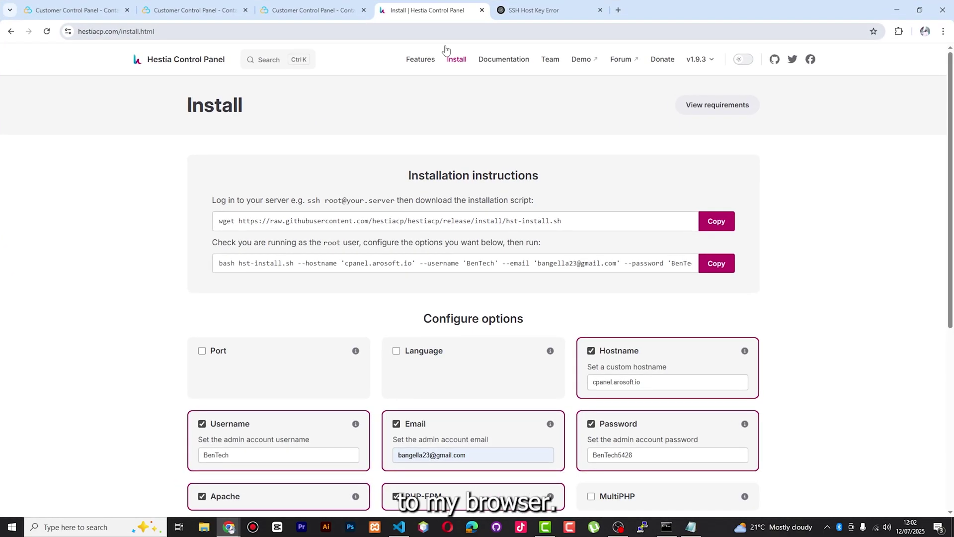
click(618, 10)
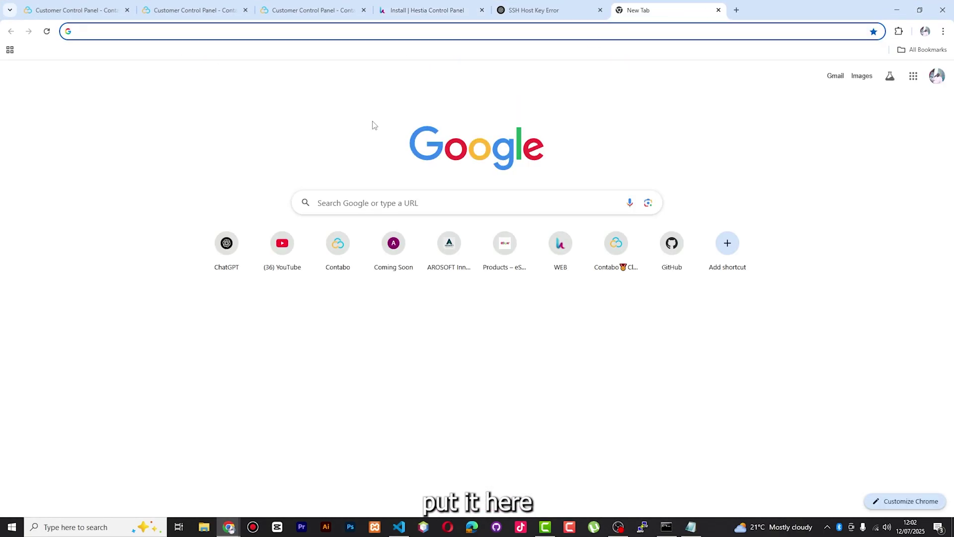
key(ctrl+v)
key(Return)
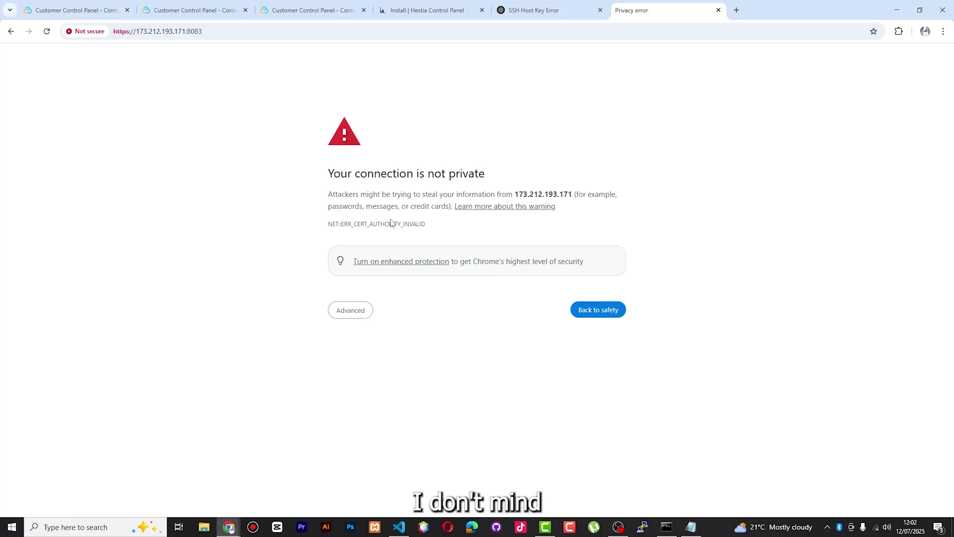
click(351, 315)
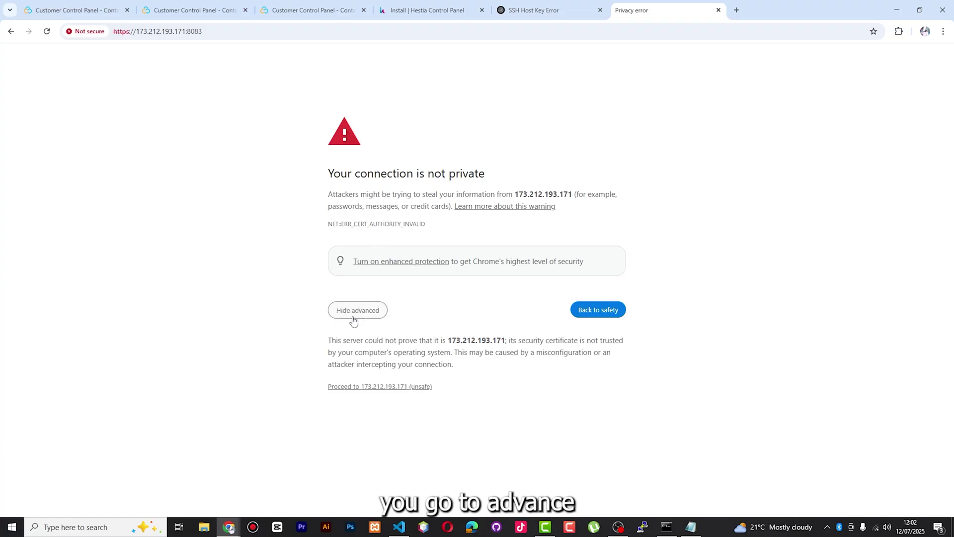
click(371, 388)
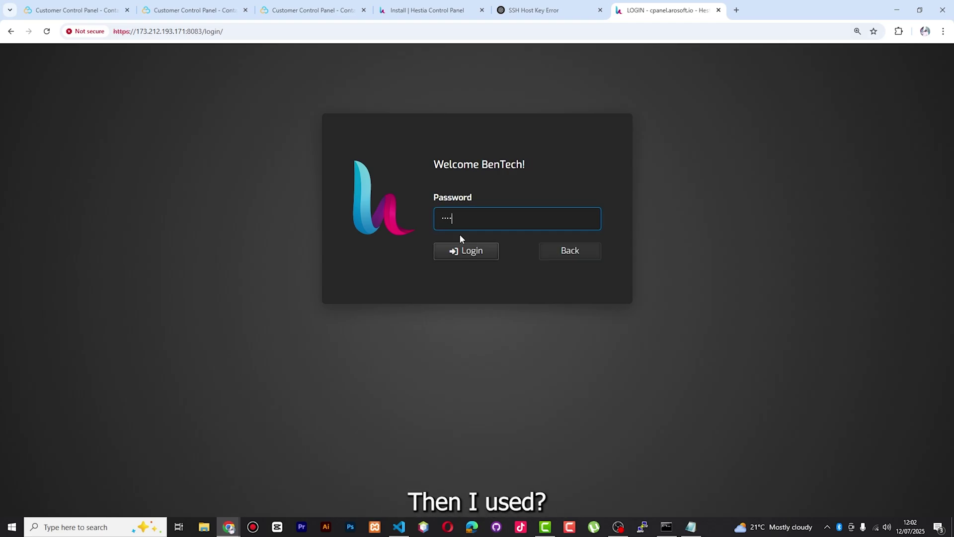
- Log in with the admin password and view the single System Administrator user
text(••••)
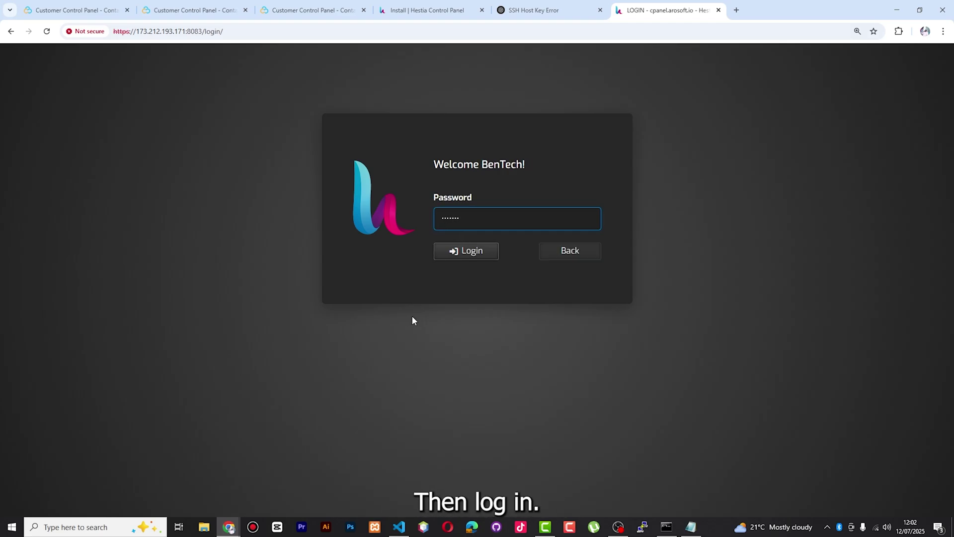
click(467, 253)
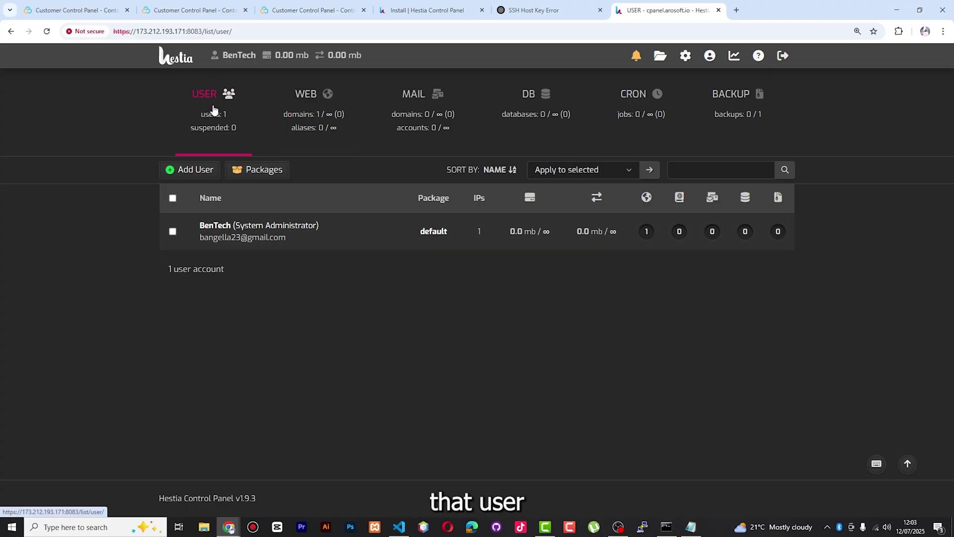
mouse_move(183, 222)
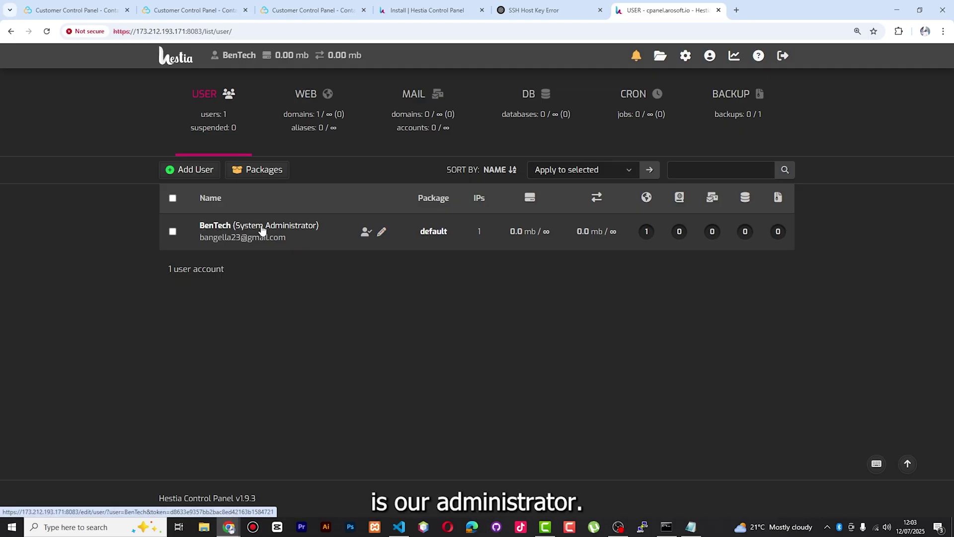
- Start a new user with a username, contact name Admin, saved e-mail and saved password
click(190, 169)
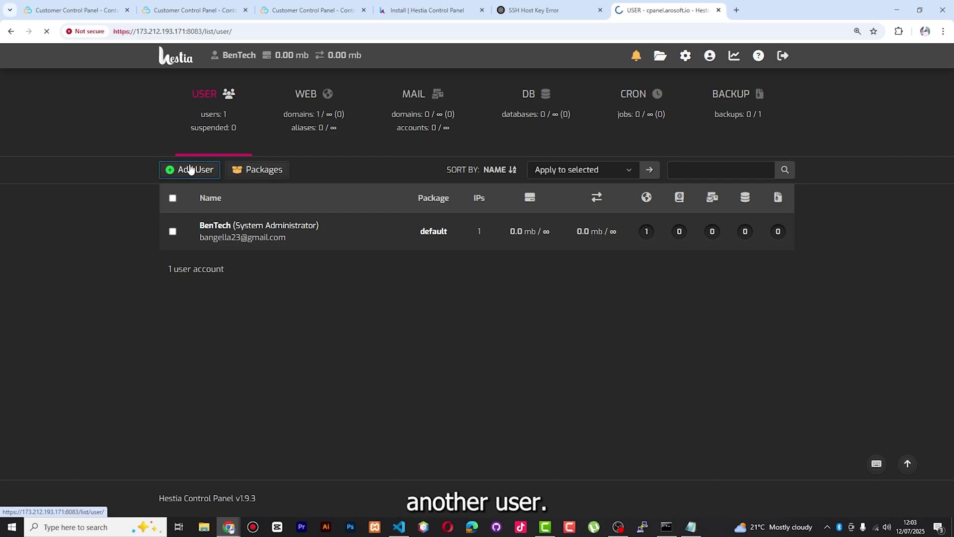
click(328, 263)
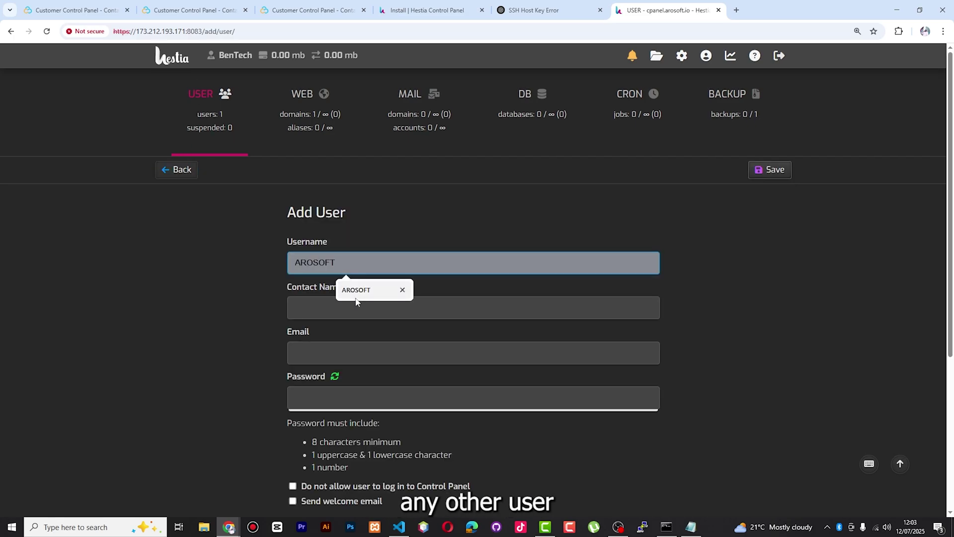
click(356, 297)
click(355, 308)
click(348, 334)
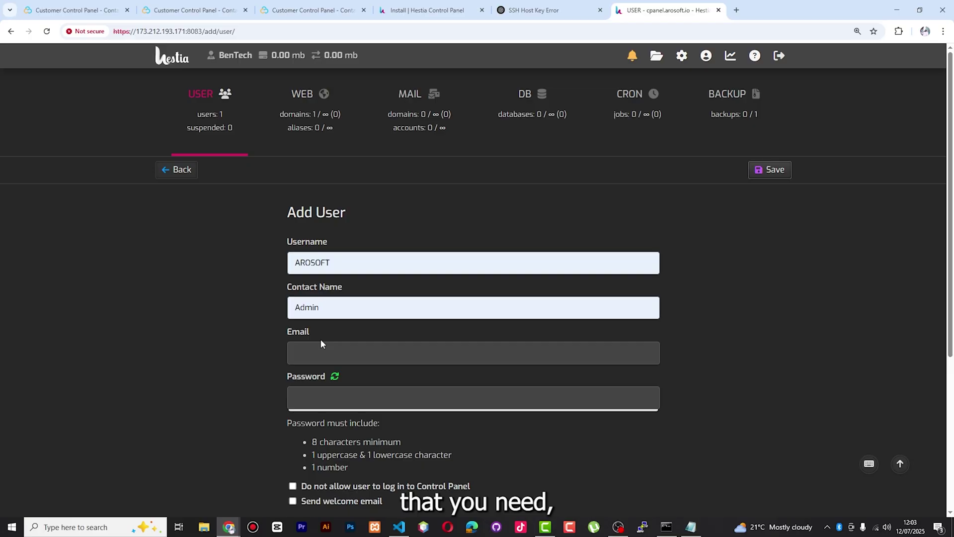
click(329, 358)
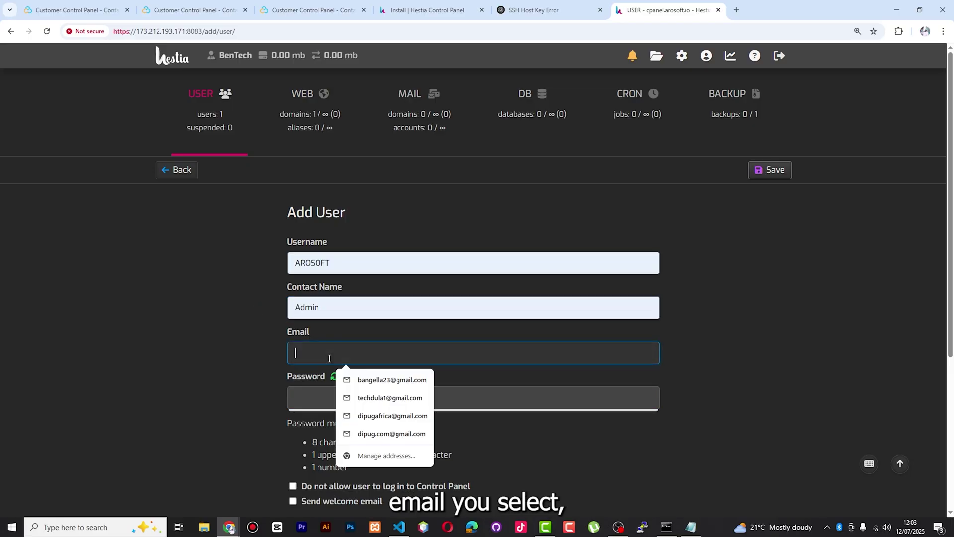
click(390, 398)
scroll(299, 377, down, 1)
click(342, 350)
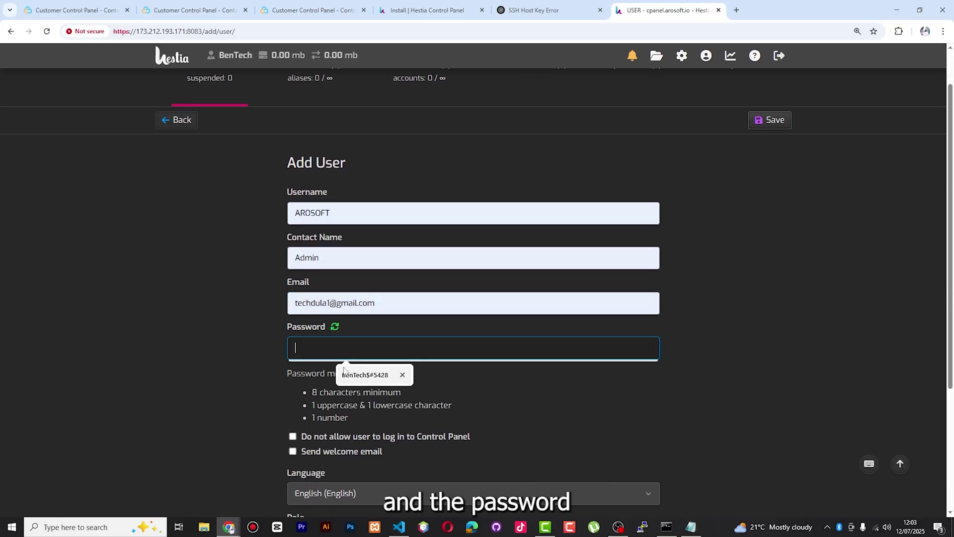
click(365, 374)
scroll(344, 372, down, 3)
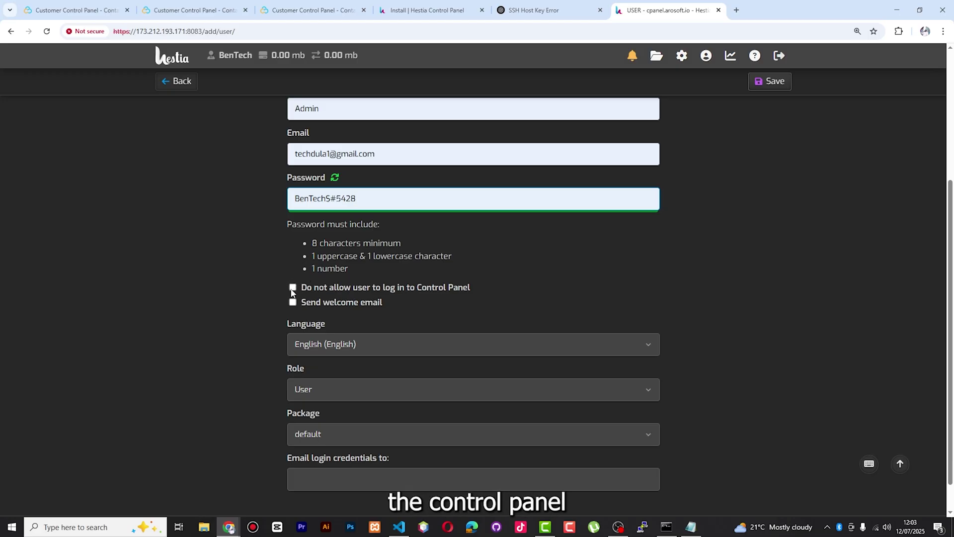
- Leave the welcome e-mail off, role as User and the default package
click(333, 306)
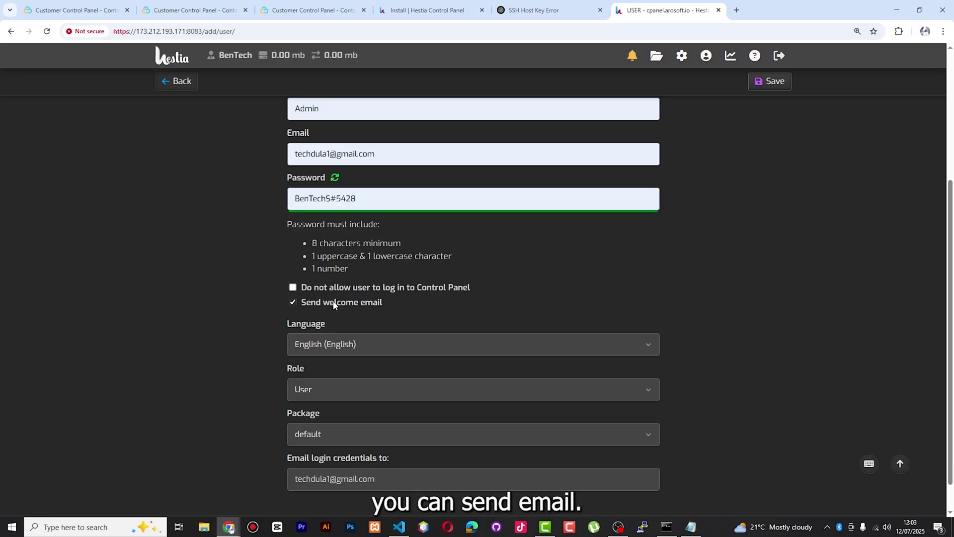
click(332, 308)
click(337, 341)
scroll(335, 339, down, 1)
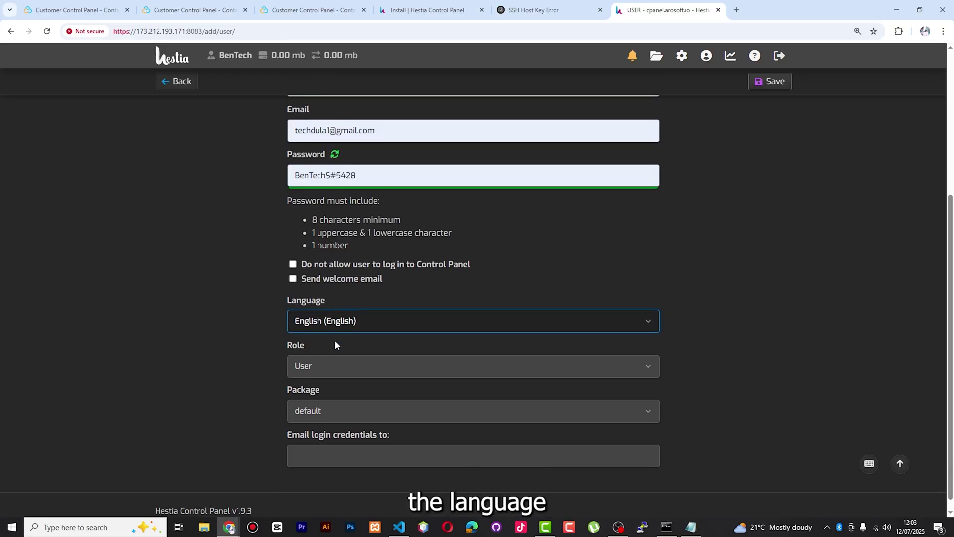
click(333, 350)
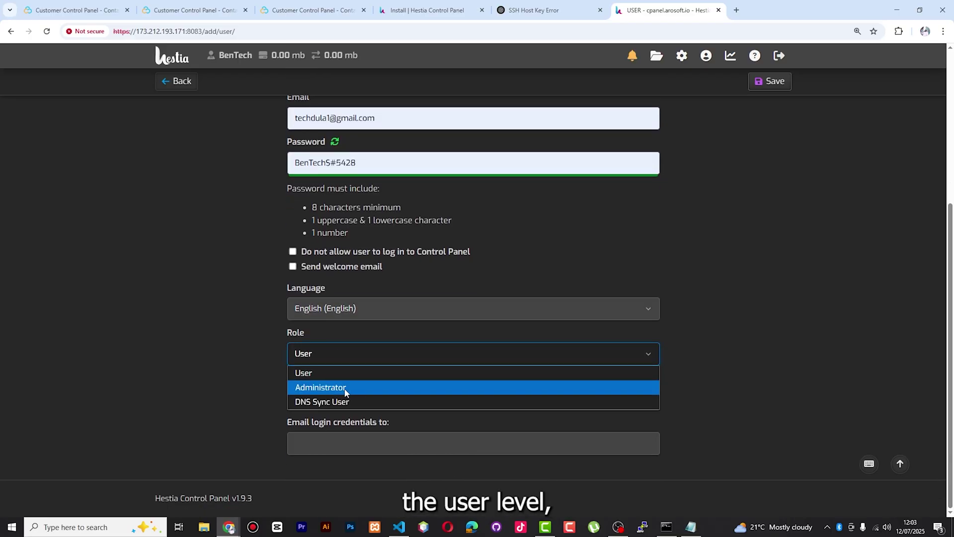
click(308, 373)
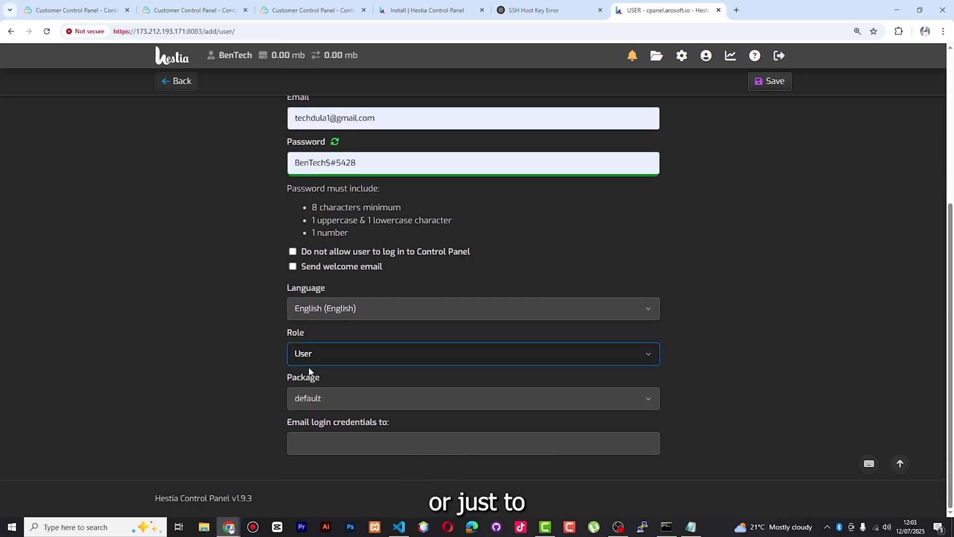
click(340, 406)
click(338, 416)
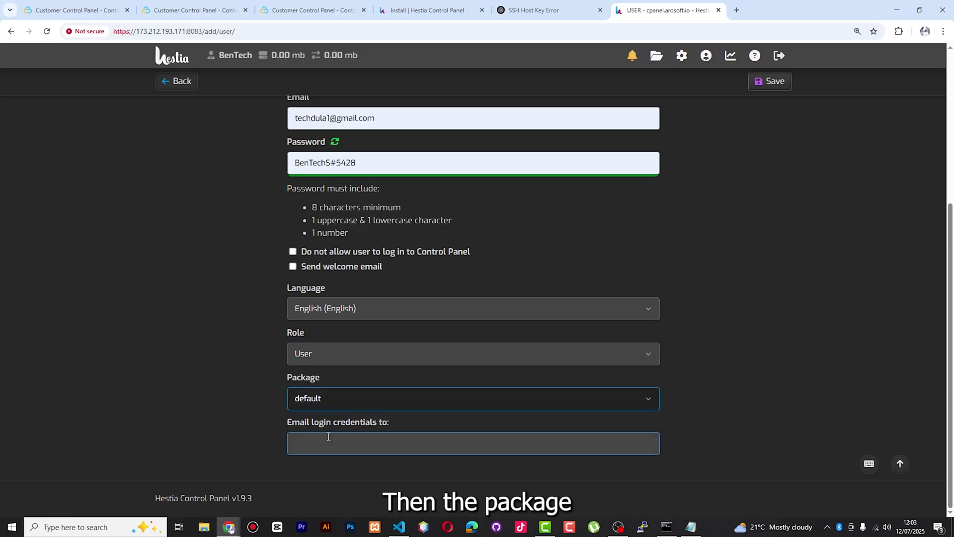
click(328, 436)
scroll(267, 423, up, 1)
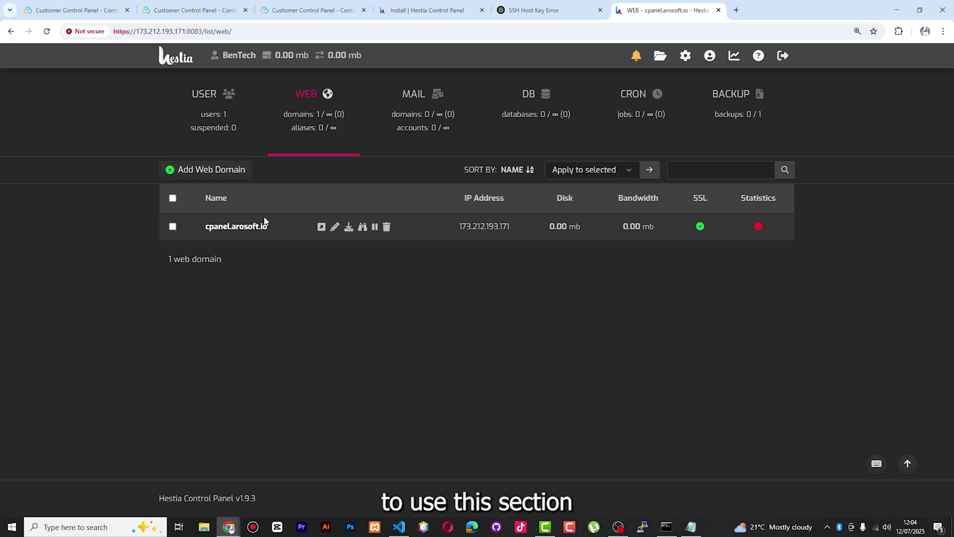
- Add and save web domain arosoft.io on the server's only IP address
click(217, 171)
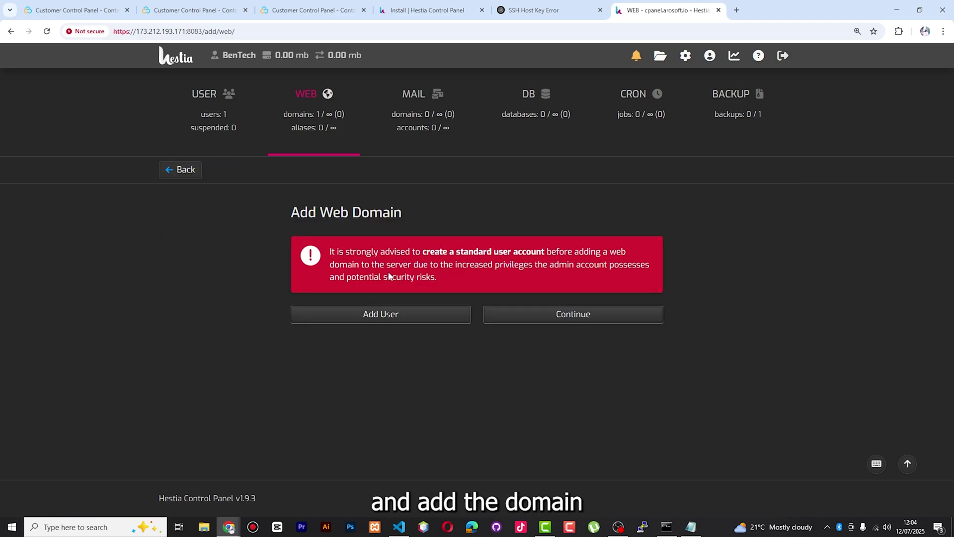
click(557, 312)
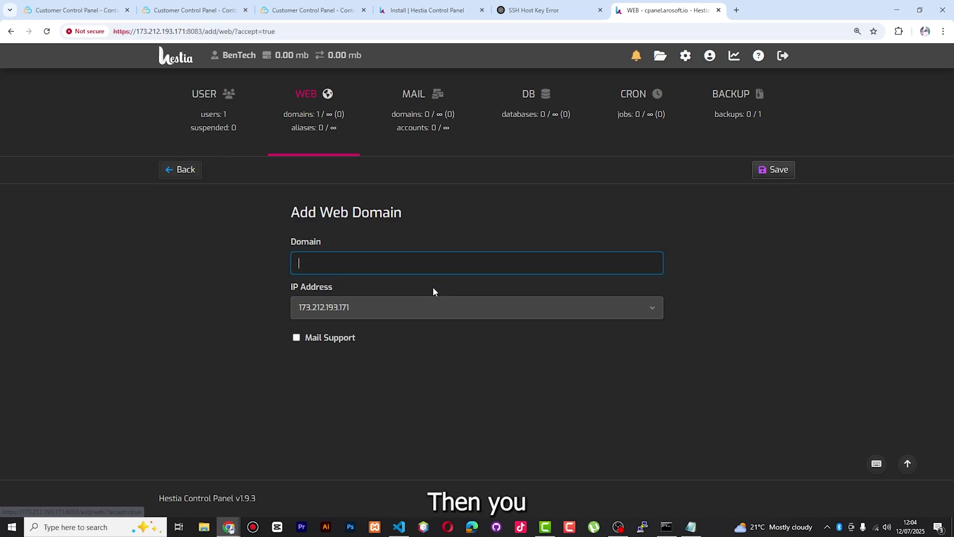
click(356, 261)
click(359, 305)
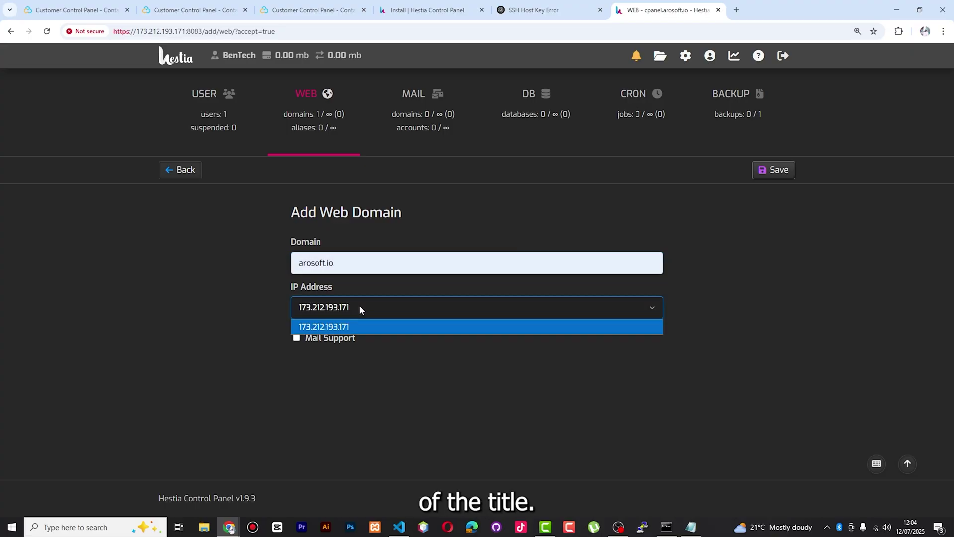
click(358, 306)
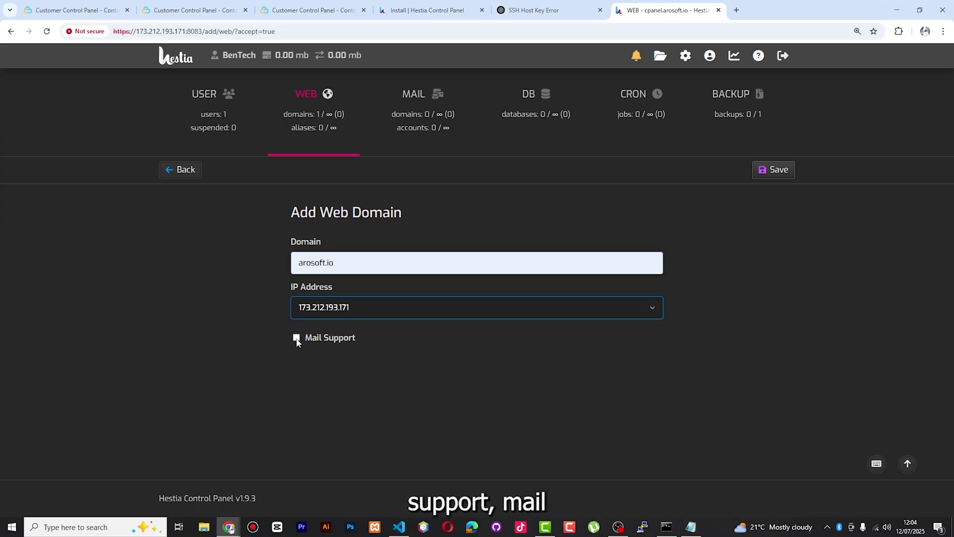
click(381, 303)
click(778, 170)
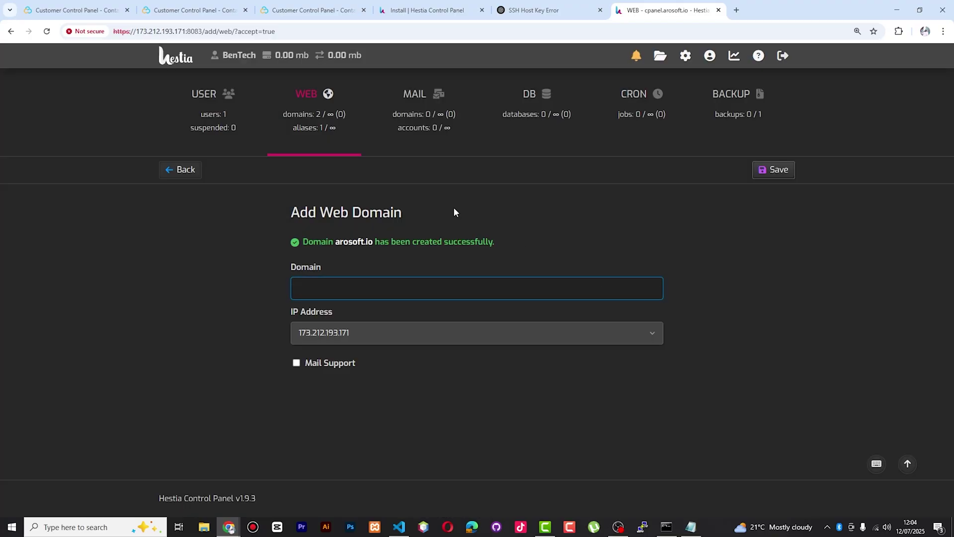
click(307, 94)
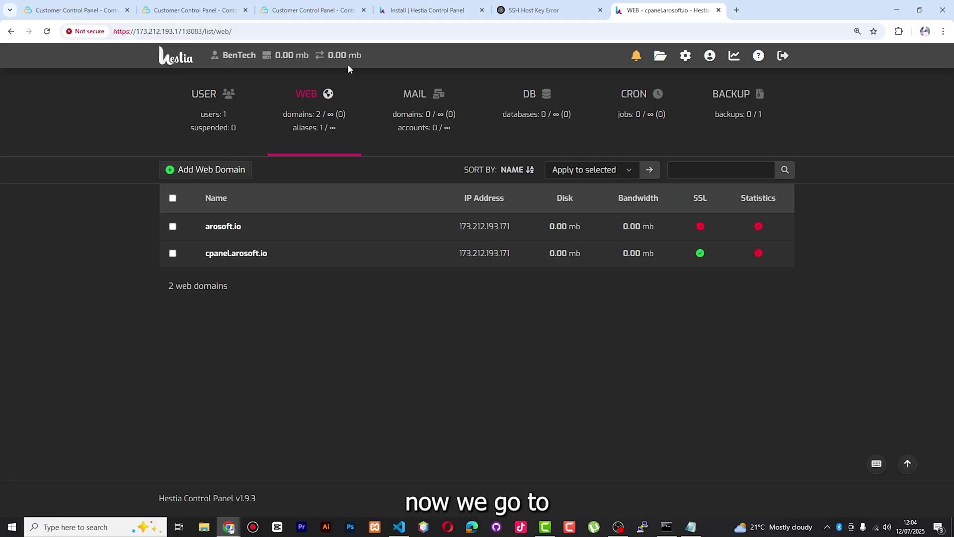
click(416, 95)
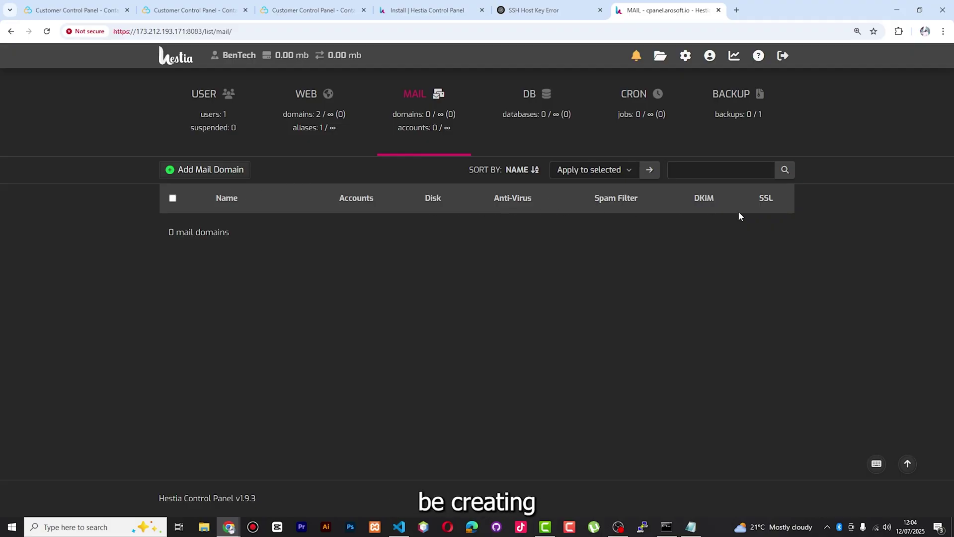
- Enter arosoft.io as a new mail domain with Roundcube webmail
click(234, 170)
click(523, 308)
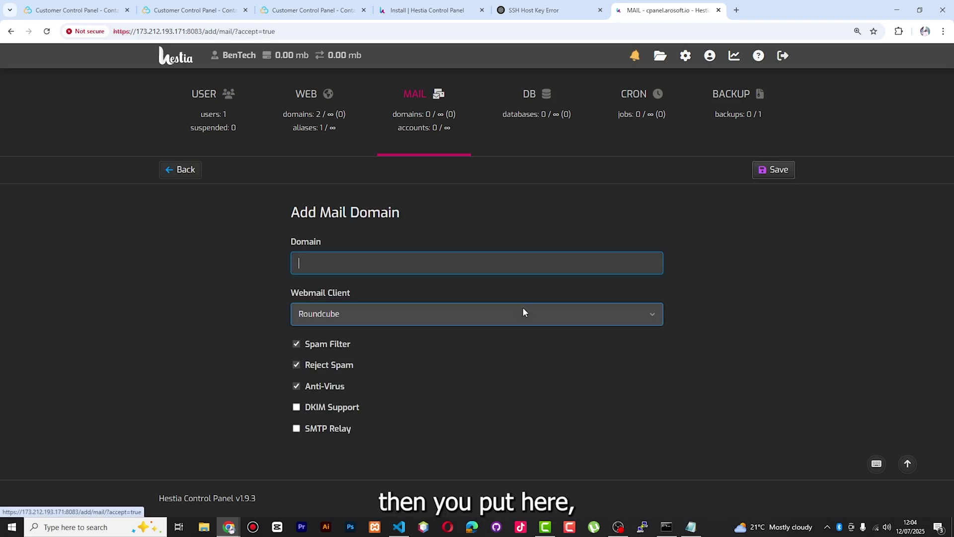
click(385, 259)
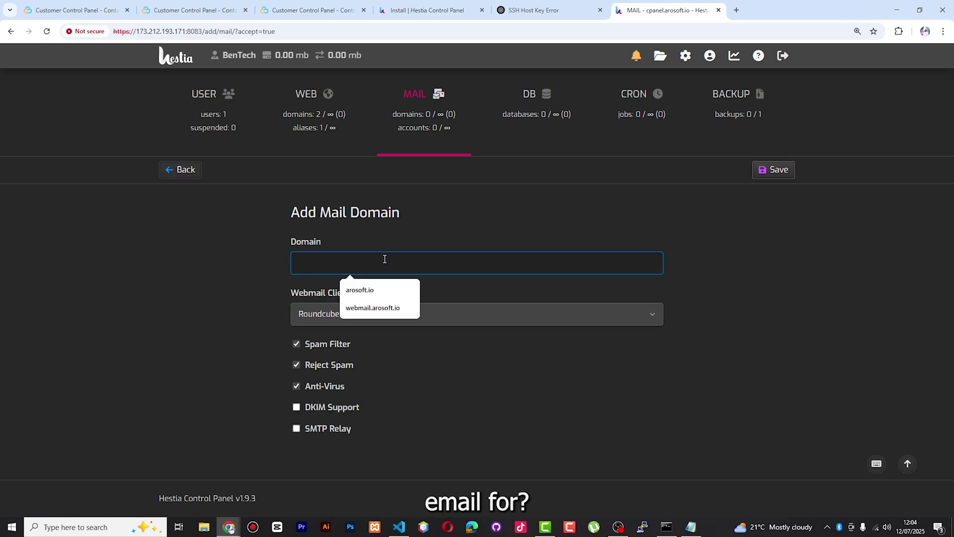
click(370, 288)
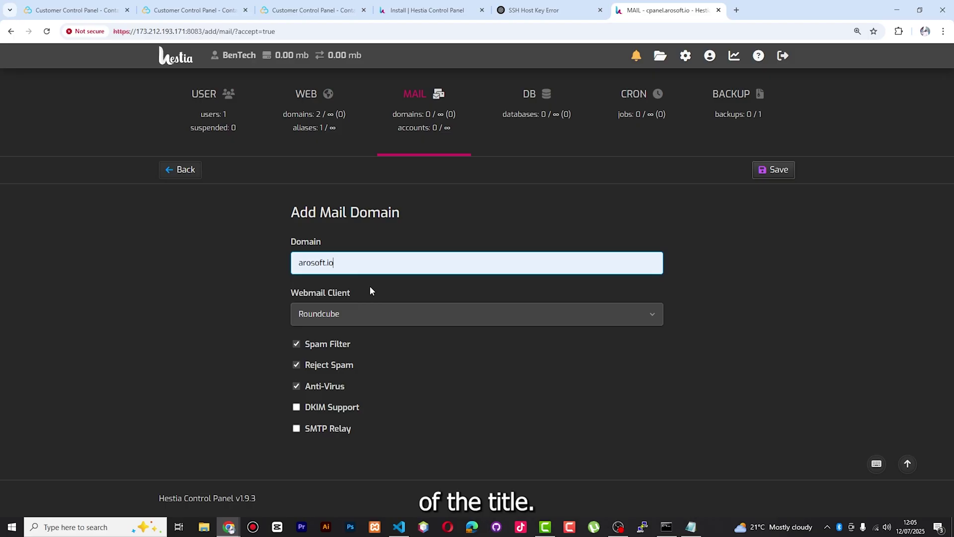
click(359, 314)
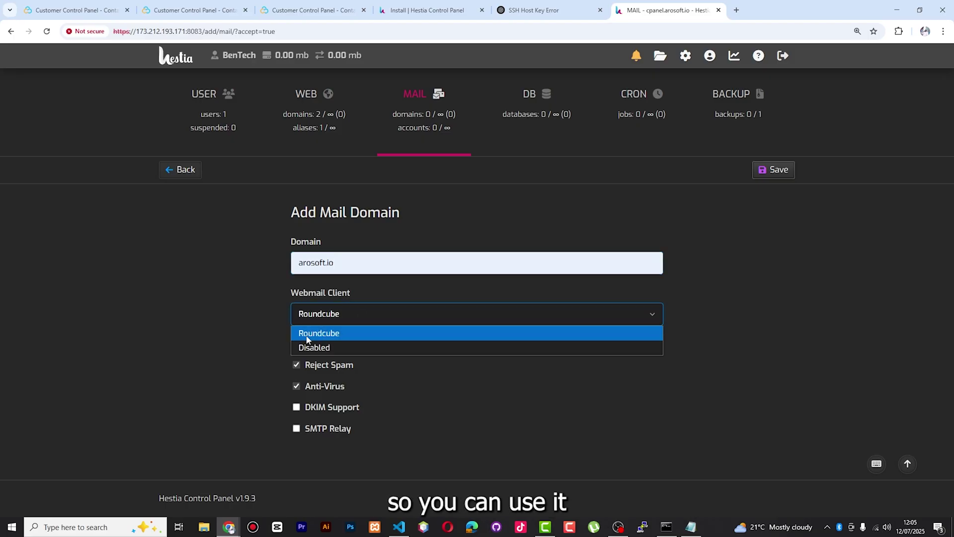
click(322, 334)
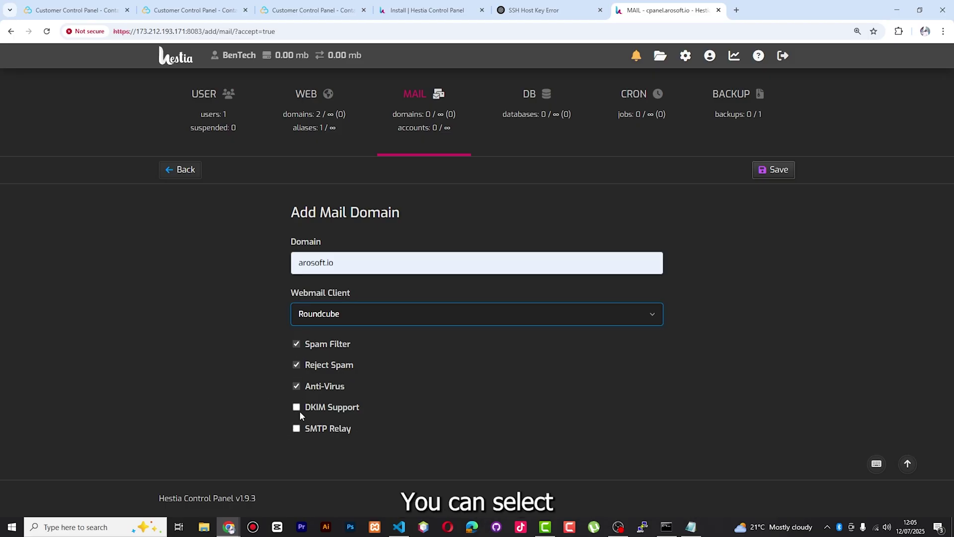
- Inspect the SMTP relay fields, leave relay off, and save the arosoft.io mail domain
click(296, 430)
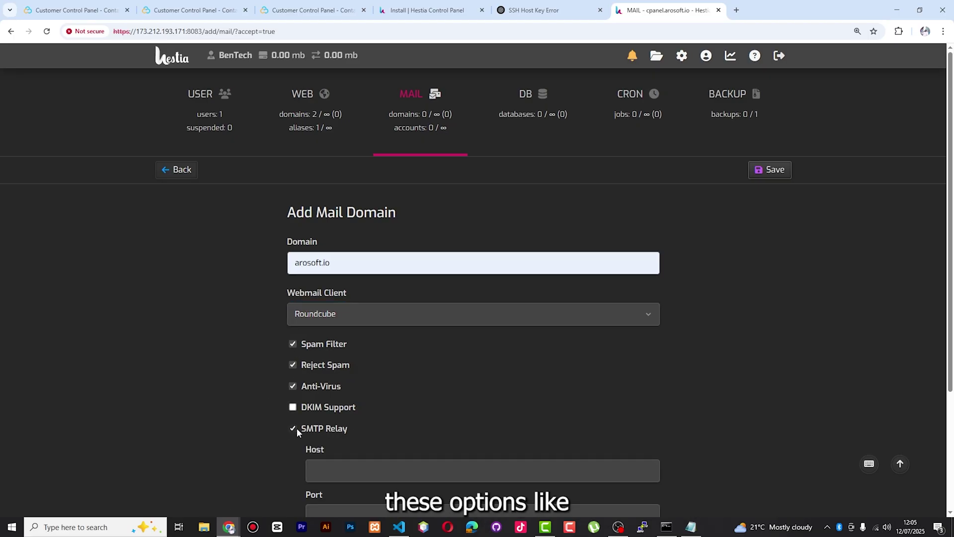
scroll(393, 419, down, 3)
click(345, 310)
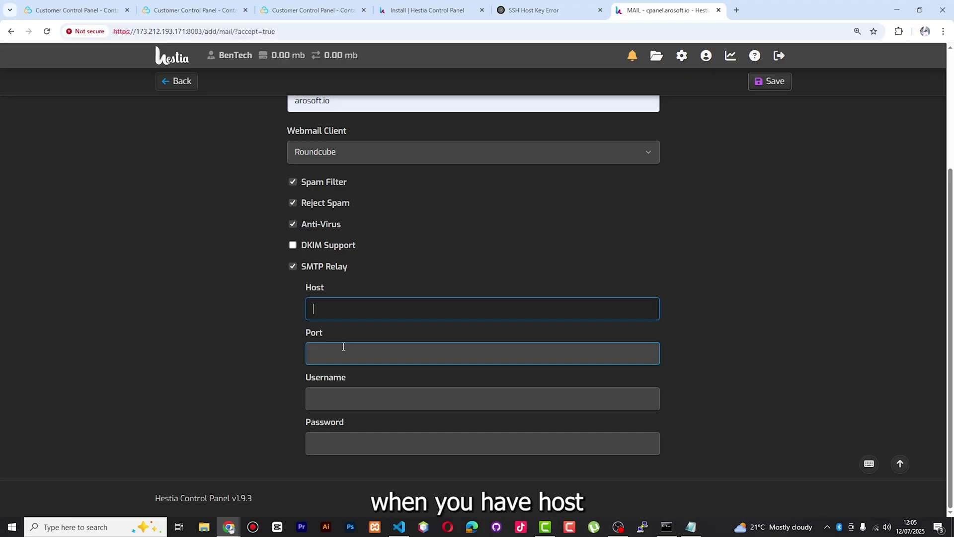
click(345, 352)
click(343, 398)
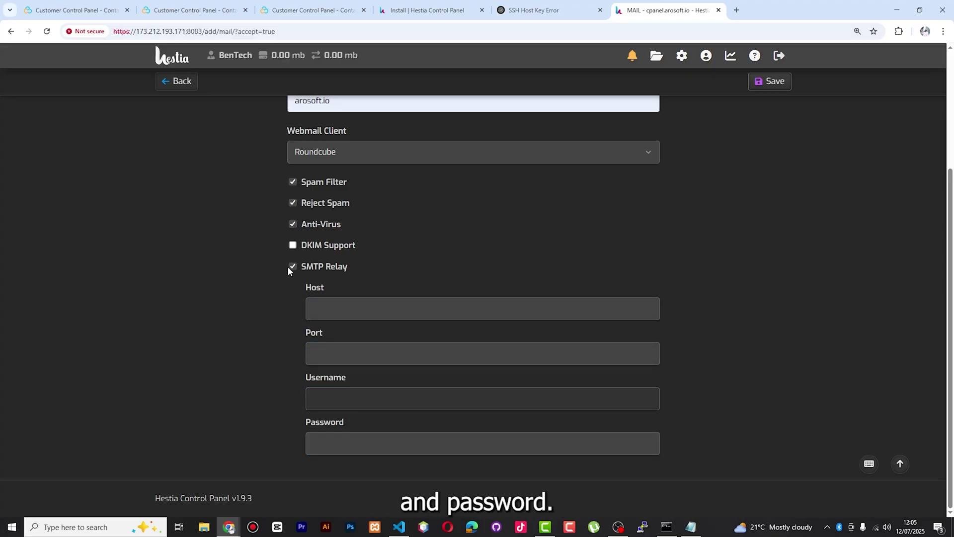
key(F5)
click(773, 170)
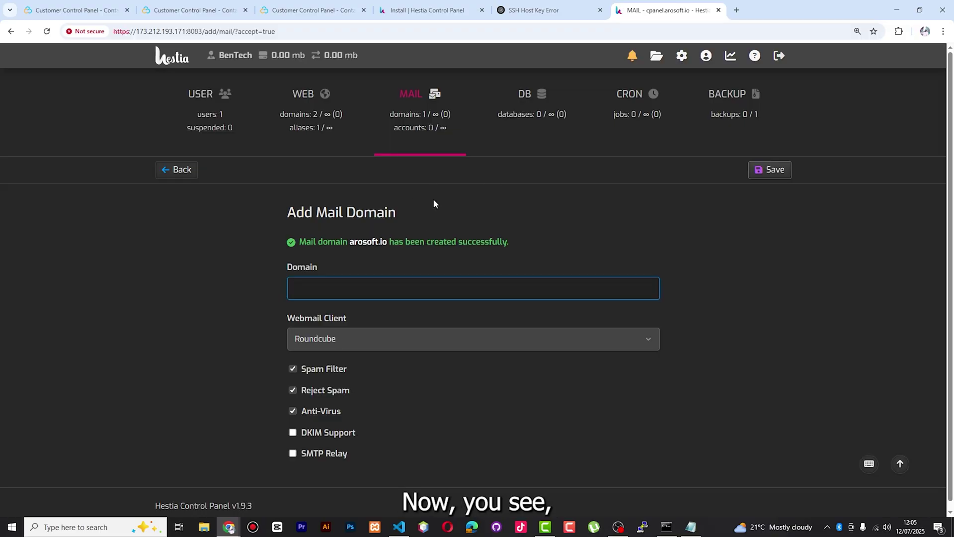
click(411, 95)
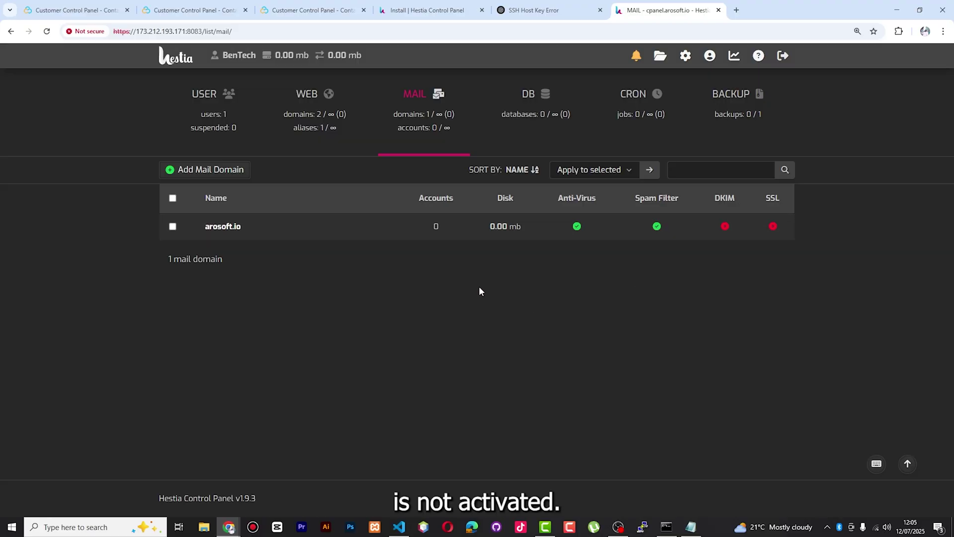
click(528, 99)
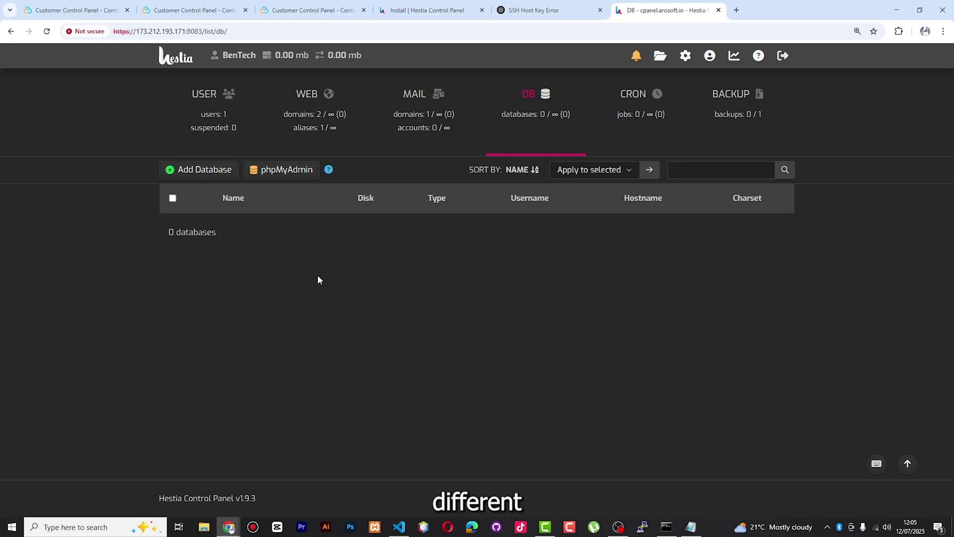
- Start a new mysql database named arosoft with a saved username
click(198, 170)
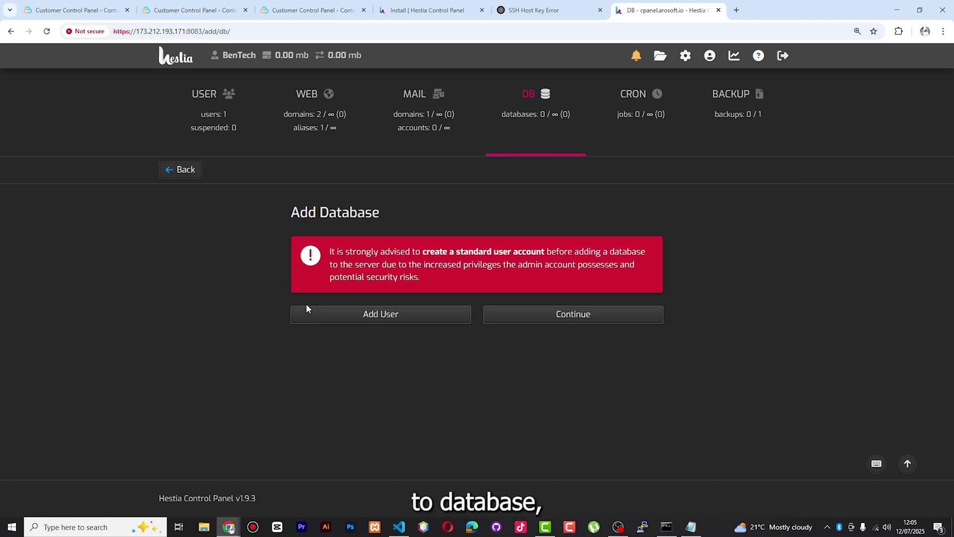
click(545, 320)
click(379, 293)
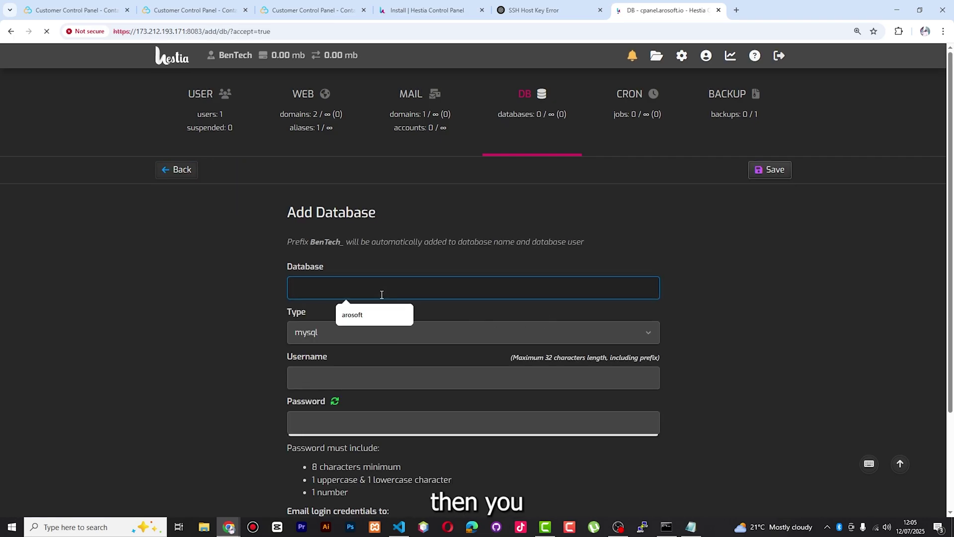
click(377, 313)
click(324, 348)
click(324, 350)
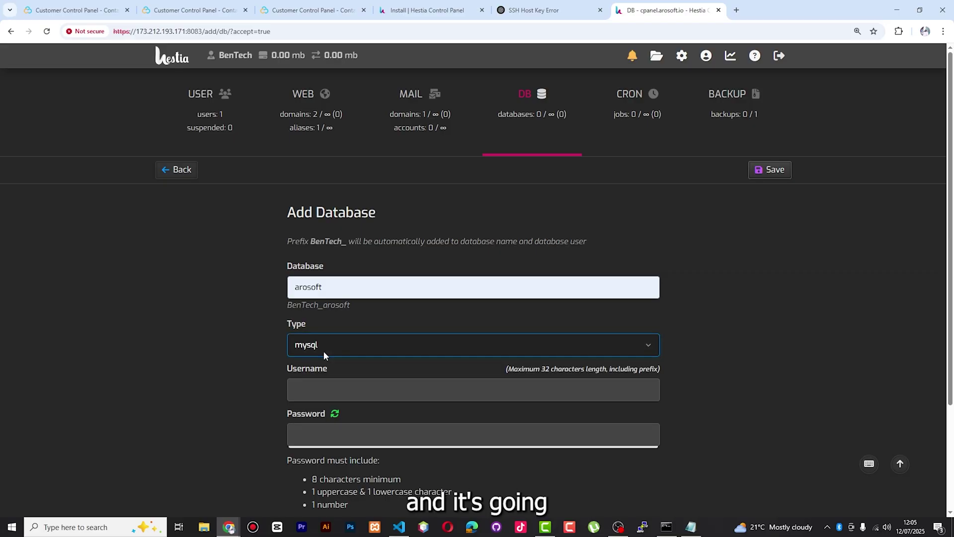
click(348, 389)
click(361, 417)
scroll(338, 407, down, 1)
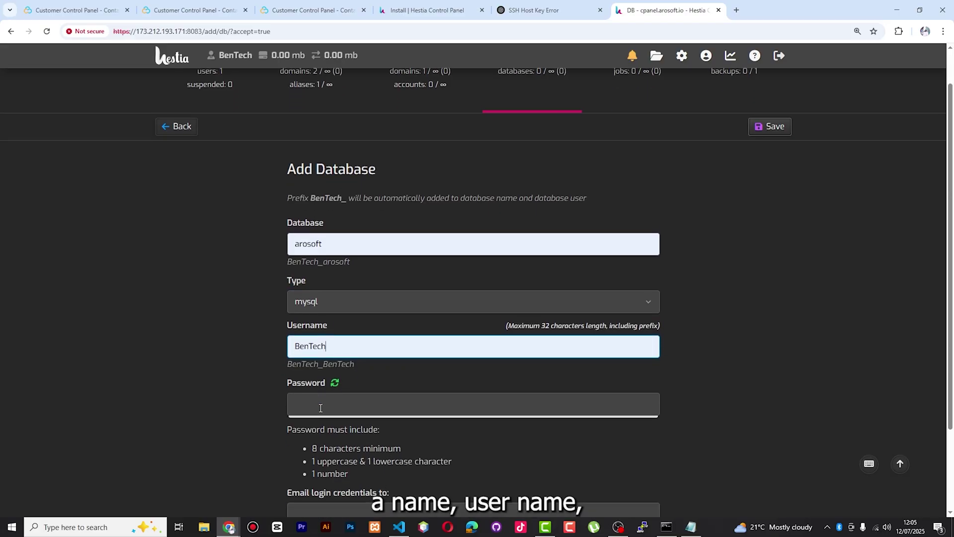
- Fill the database password and credentials e-mail from saved suggestions, showing advanced options
click(320, 403)
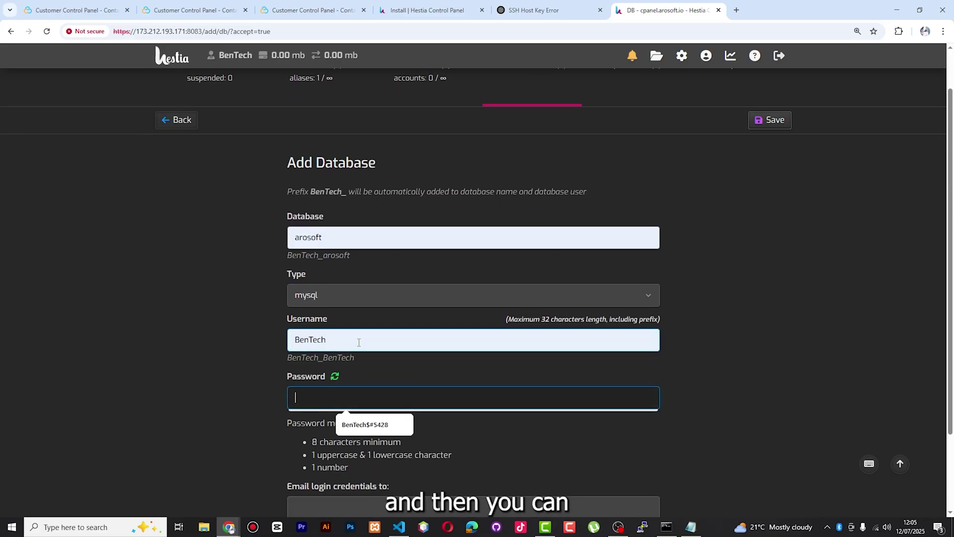
drag(358, 342, 184, 341)
click(319, 401)
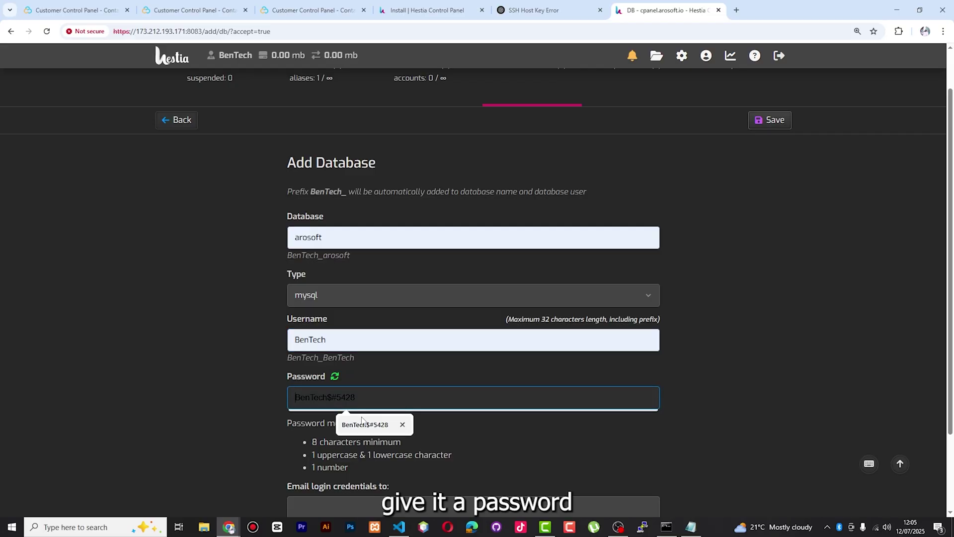
click(362, 423)
scroll(358, 422, down, 2)
click(360, 411)
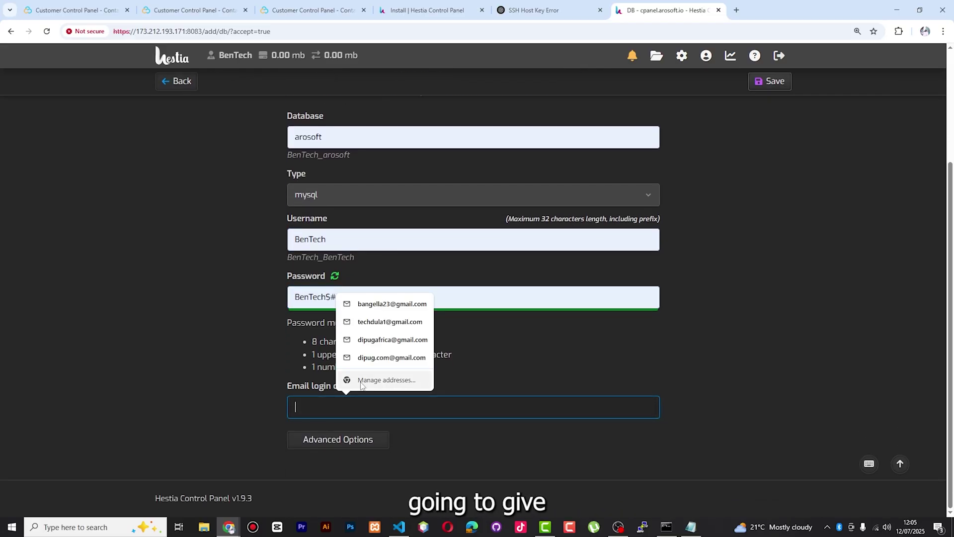
click(382, 322)
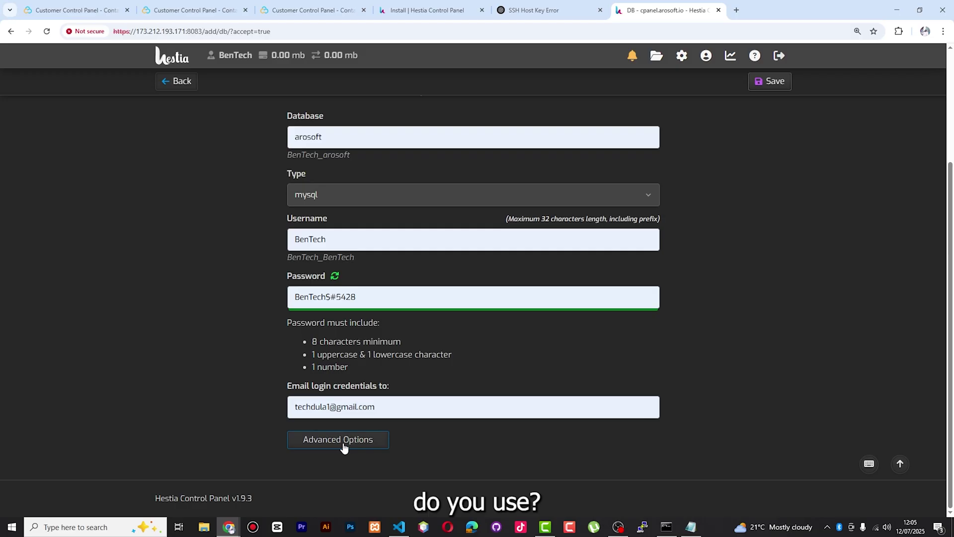
click(343, 439)
scroll(347, 447, down, 2)
- Keep utf8mb4 as the charset, then view the cron jobs and backups lists unsaved
click(326, 395)
click(315, 445)
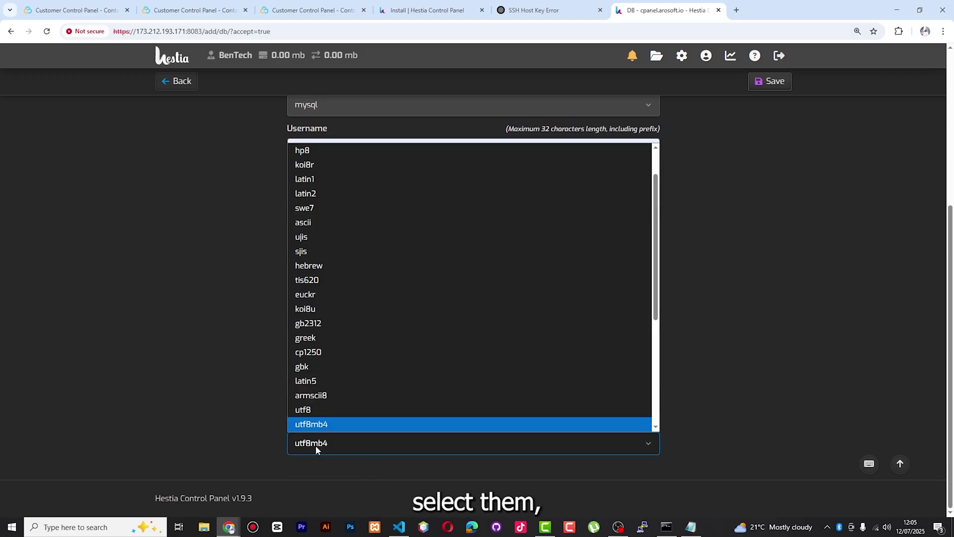
click(315, 445)
scroll(488, 315, up, 5)
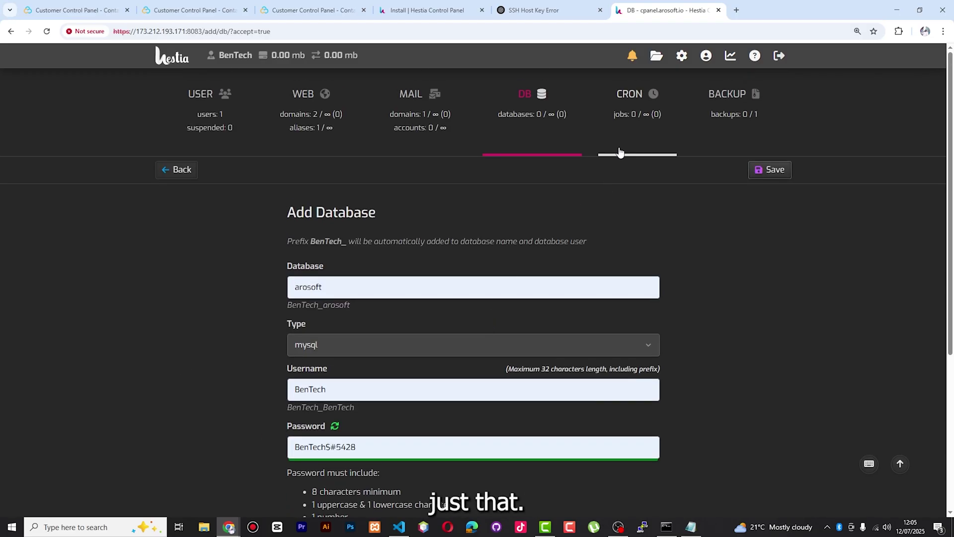
click(627, 129)
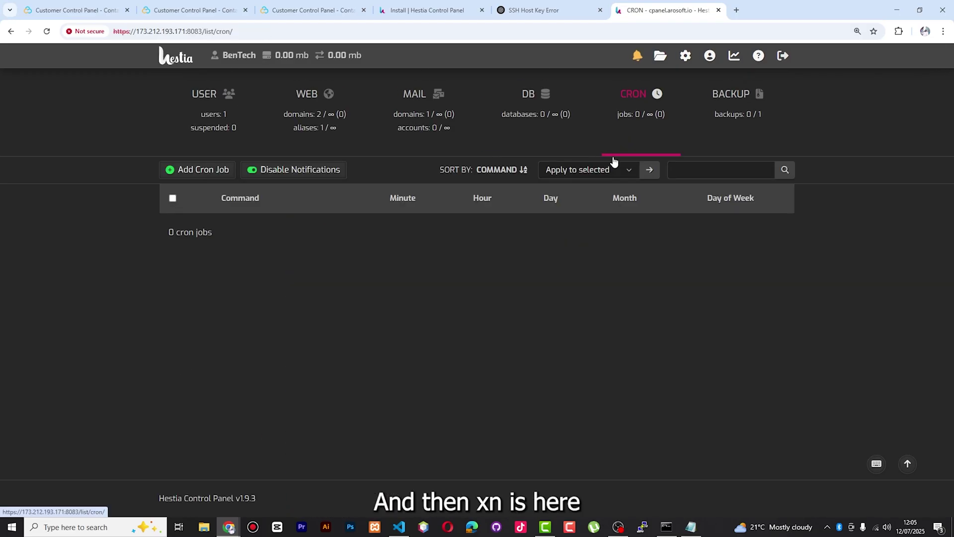
click(718, 98)
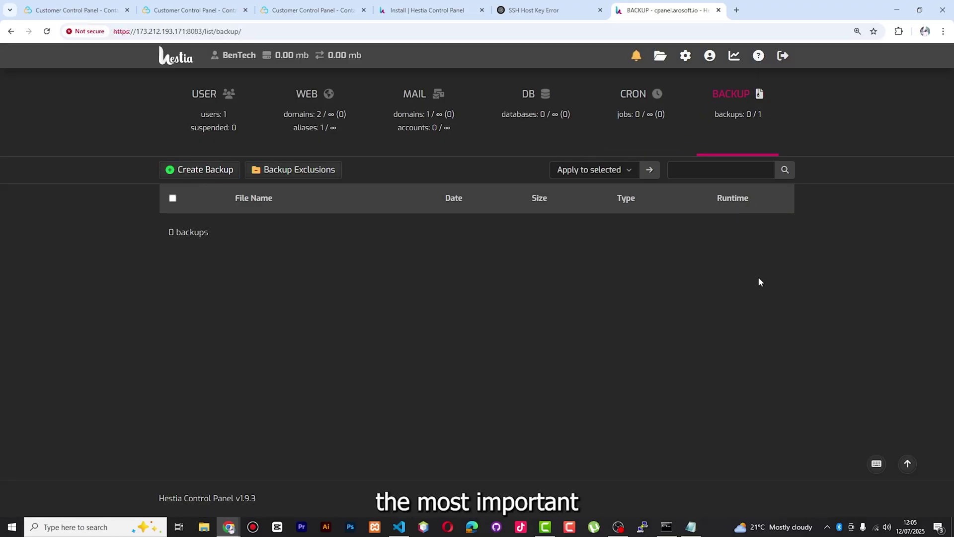
- Browse the File Manager to web > arosoft.io > public_html
click(654, 58)
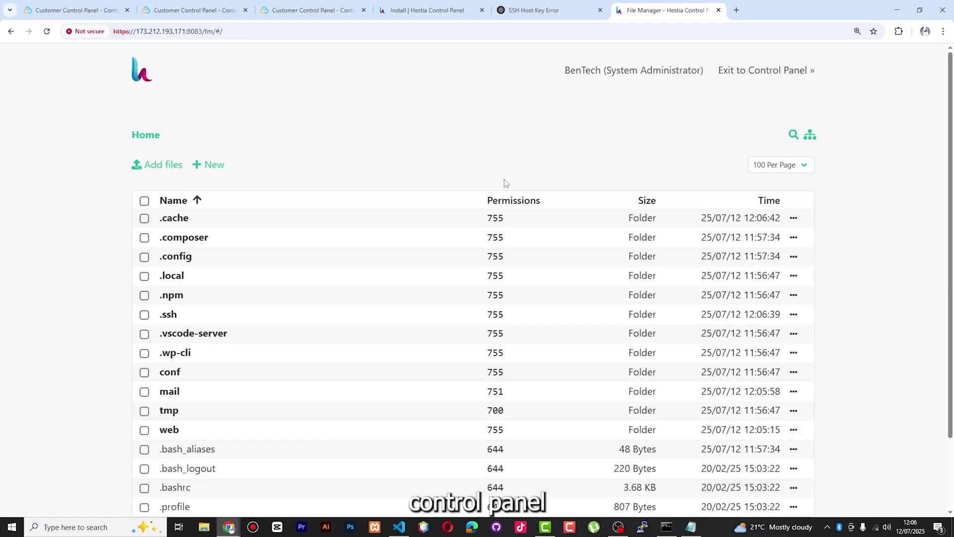
scroll(429, 316, down, 2)
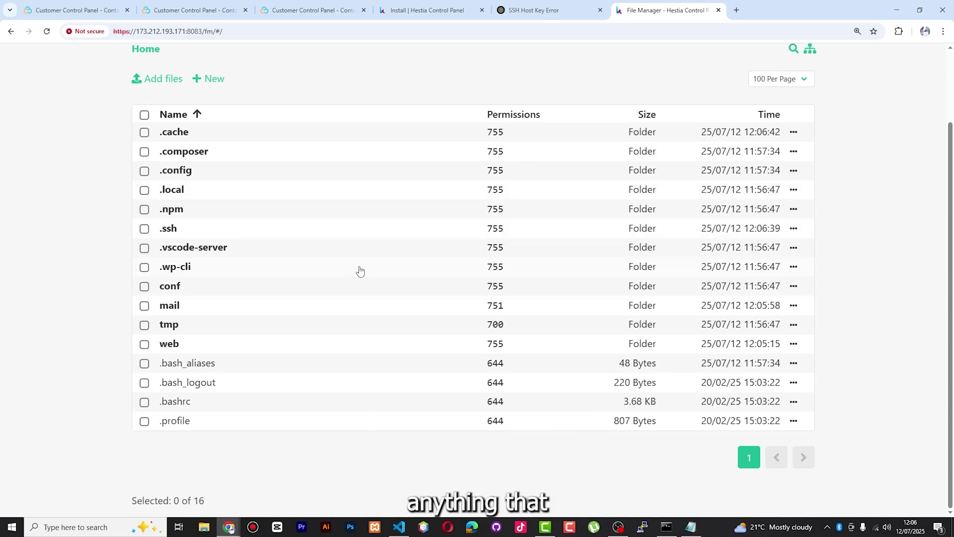
scroll(308, 260, up, 2)
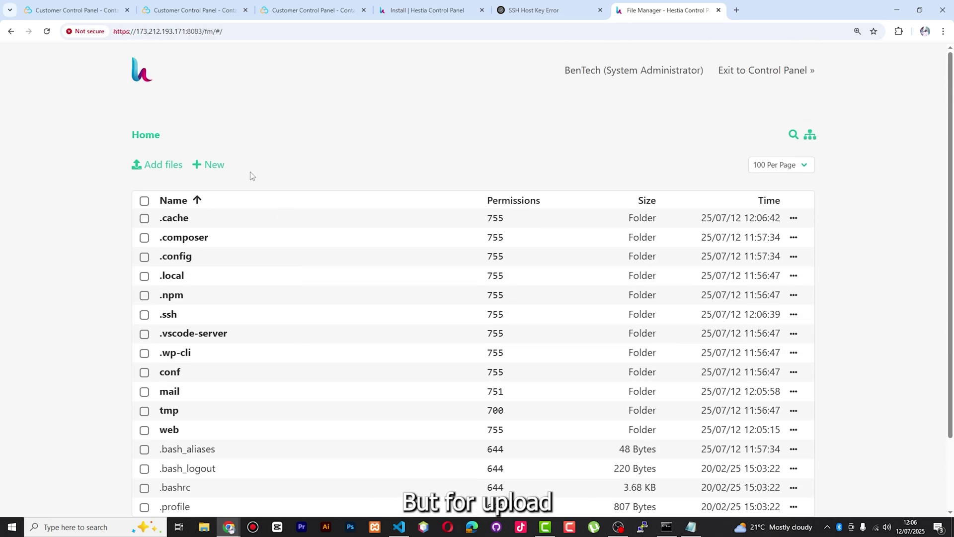
scroll(249, 175, down, 2)
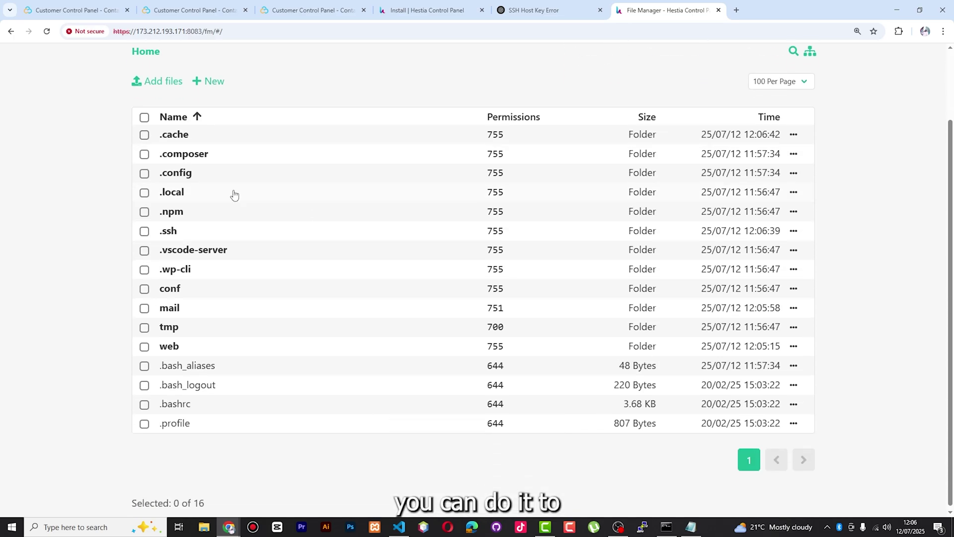
click(169, 343)
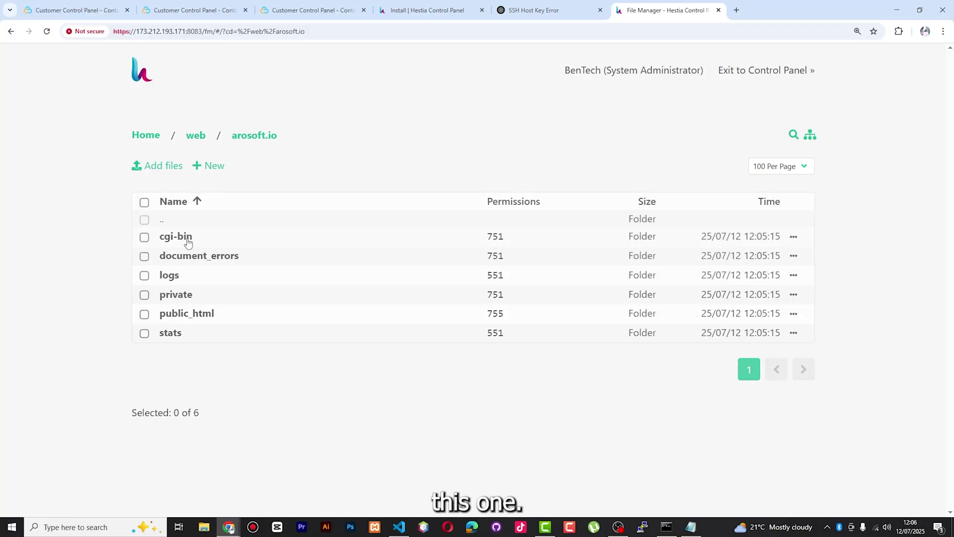
click(185, 314)
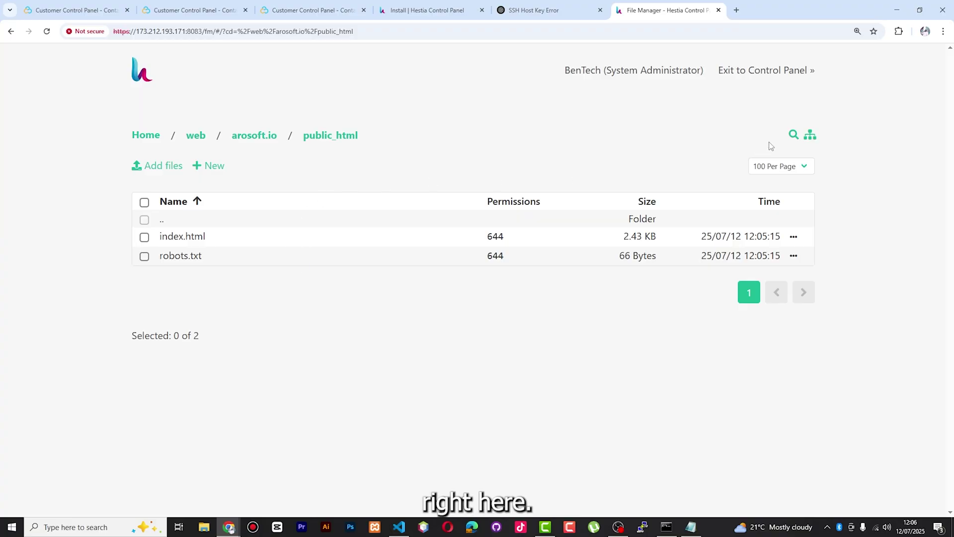
- Return to the control panel, view the usage statistics, and open the Hestia documentation
click(744, 72)
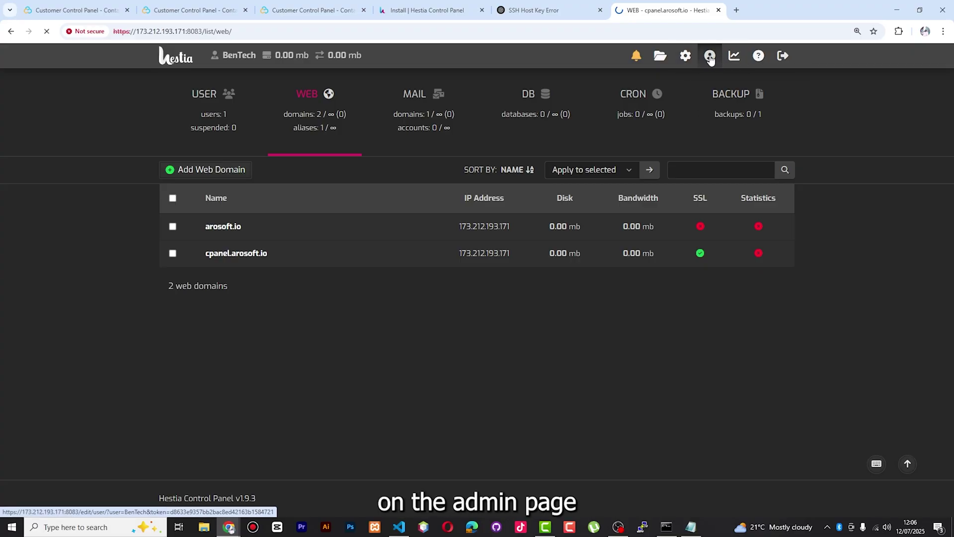
scroll(403, 321, down, 6)
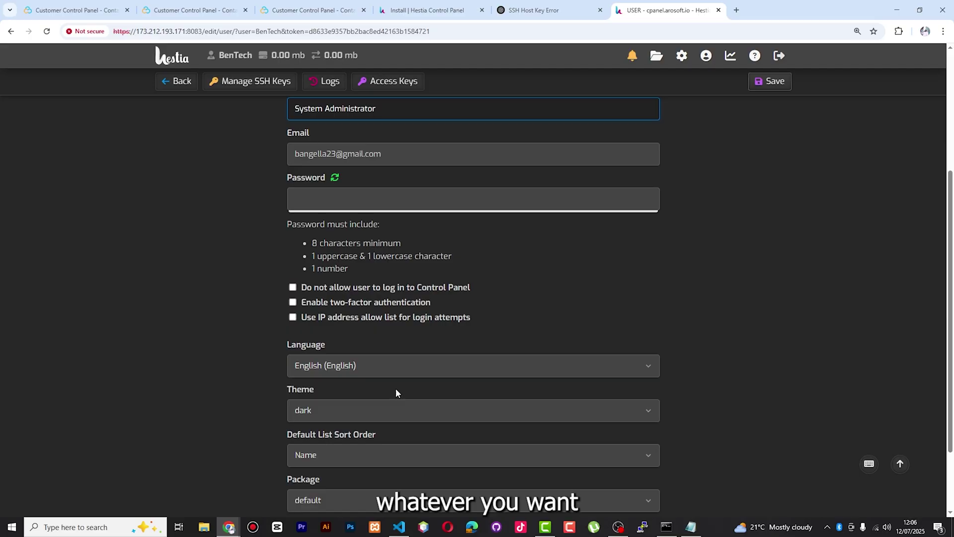
scroll(392, 404, up, 6)
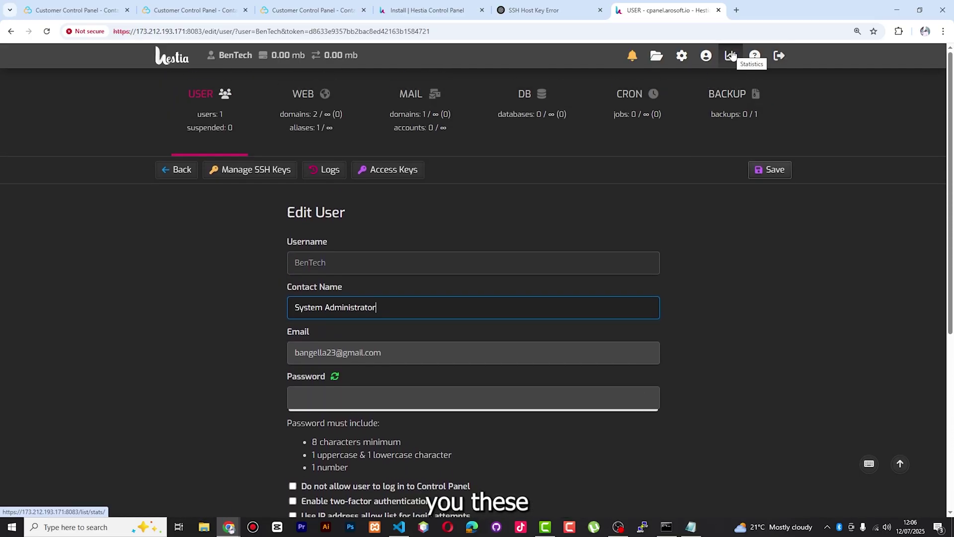
click(733, 55)
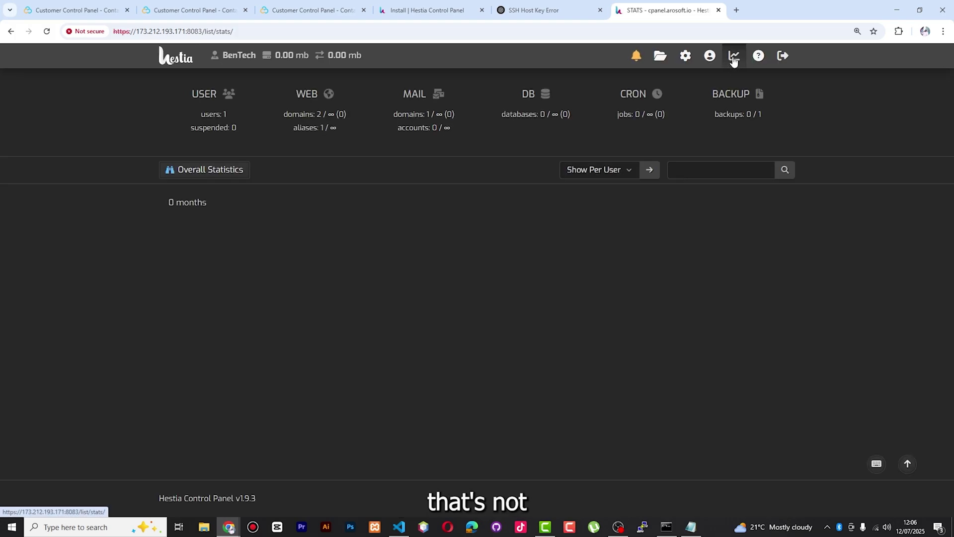
click(759, 58)
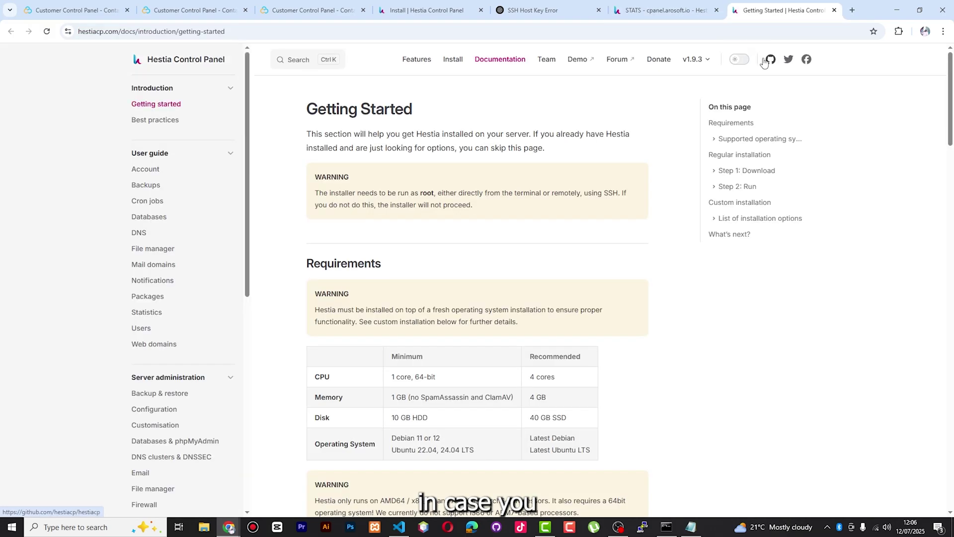
- Read the DNS, Users and Cron jobs pages of the Hestia documentation
click(666, 9)
click(764, 14)
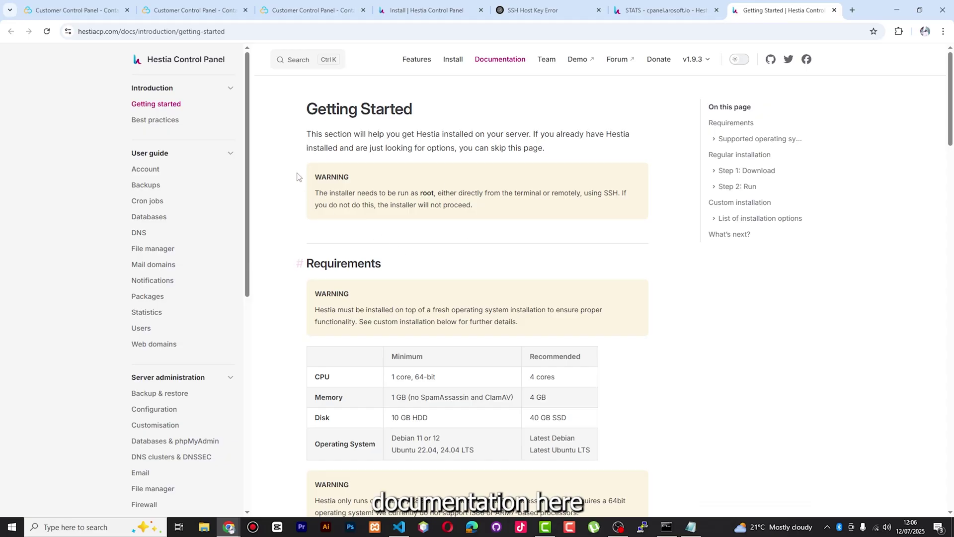
scroll(490, 239, down, 13)
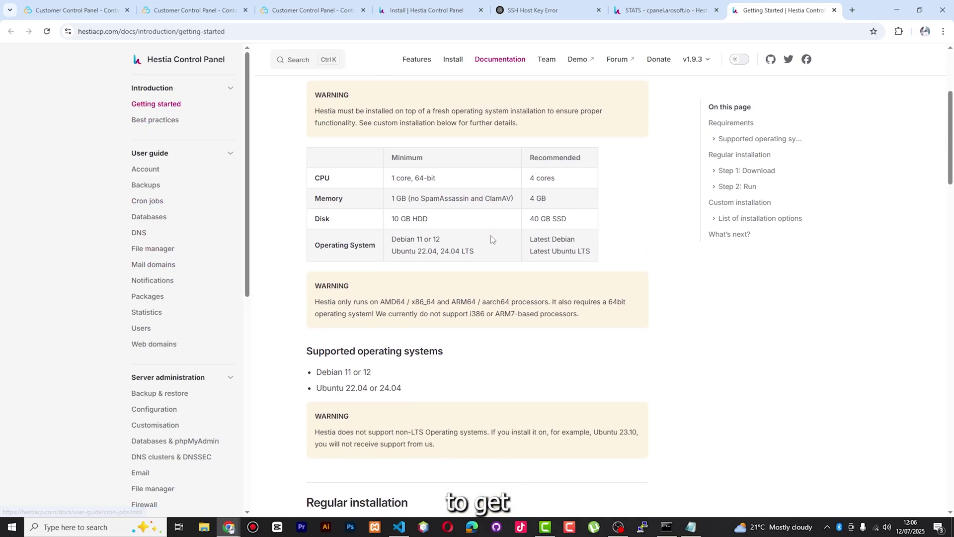
scroll(286, 357, up, 11)
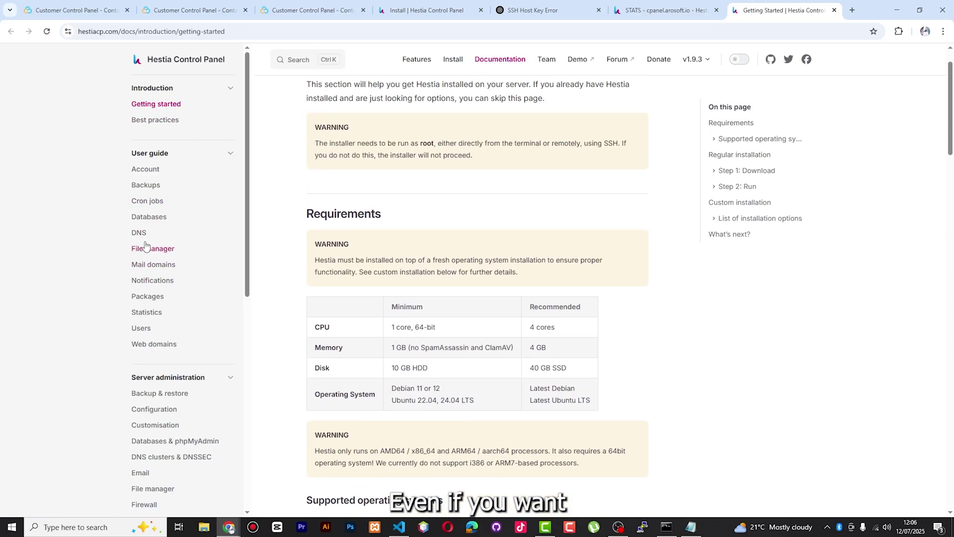
click(139, 232)
scroll(450, 242, down, 3)
scroll(450, 243, down, 1)
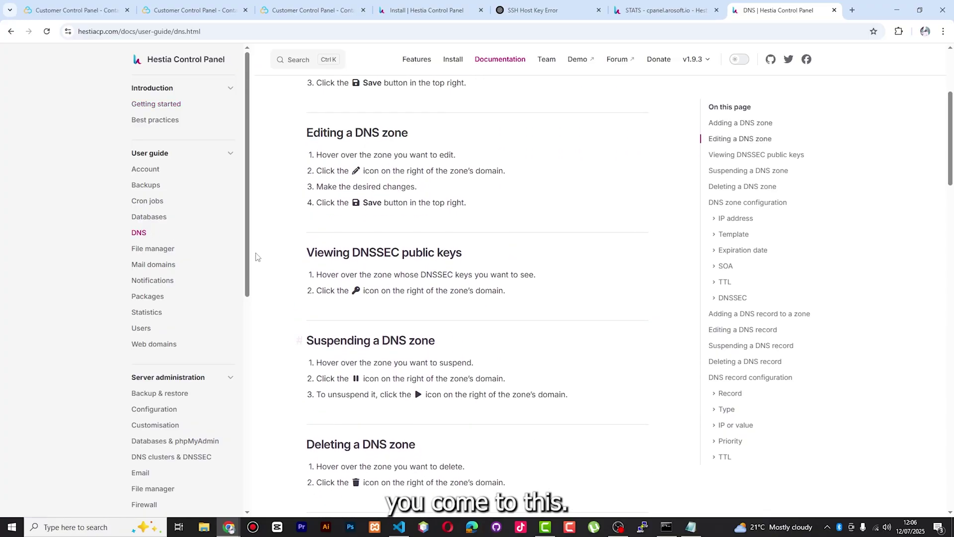
click(146, 333)
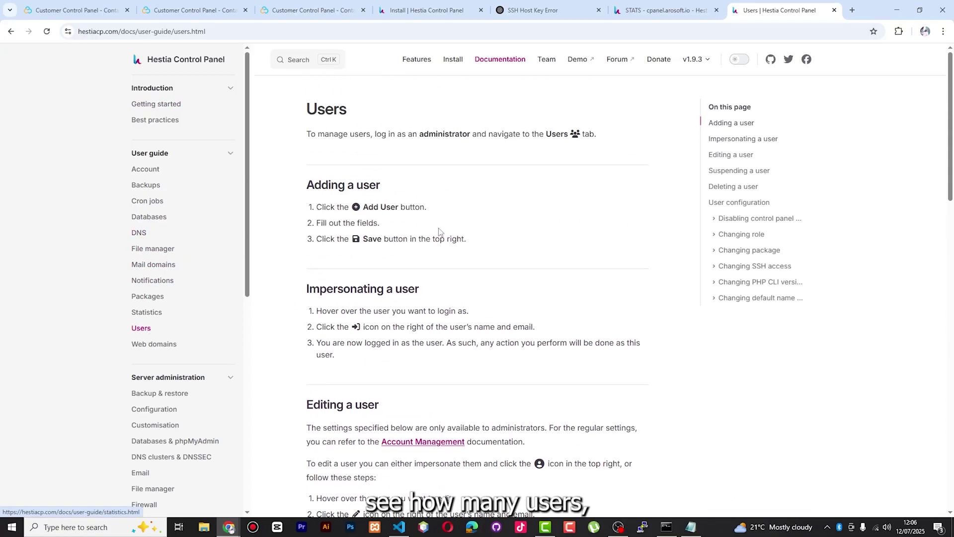
click(148, 201)
scroll(506, 289, down, 8)
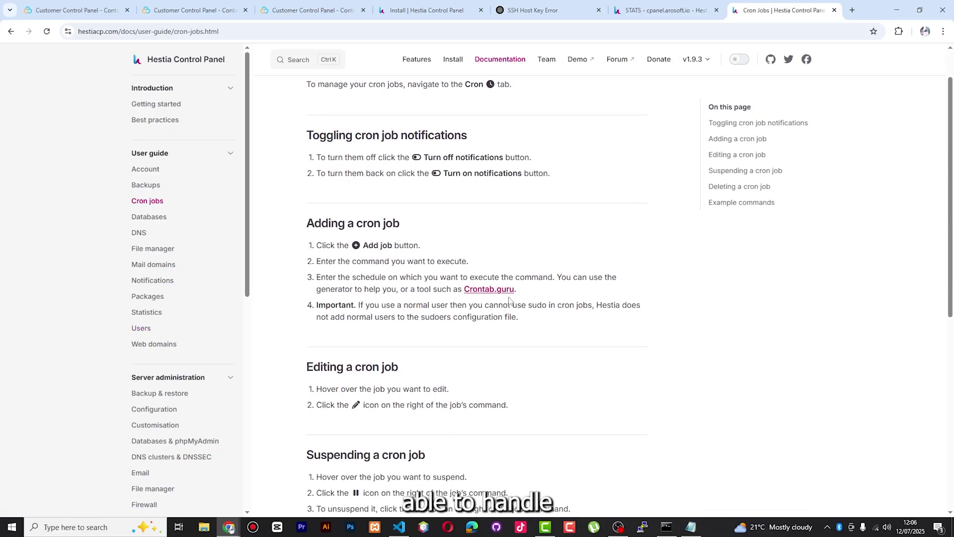
scroll(546, 189, up, 6)
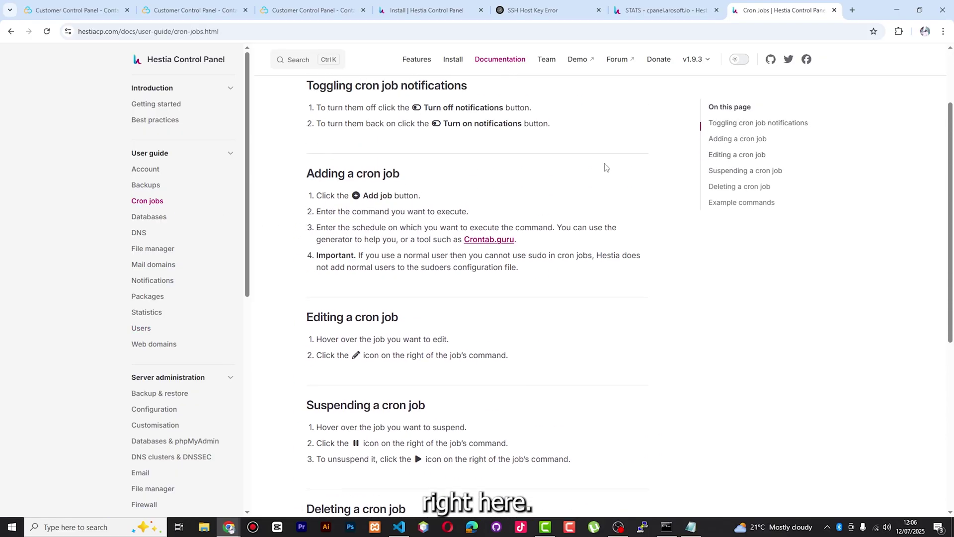
- Toggle the docs to dark mode and back, then return to the panel's Web domain list
click(740, 59)
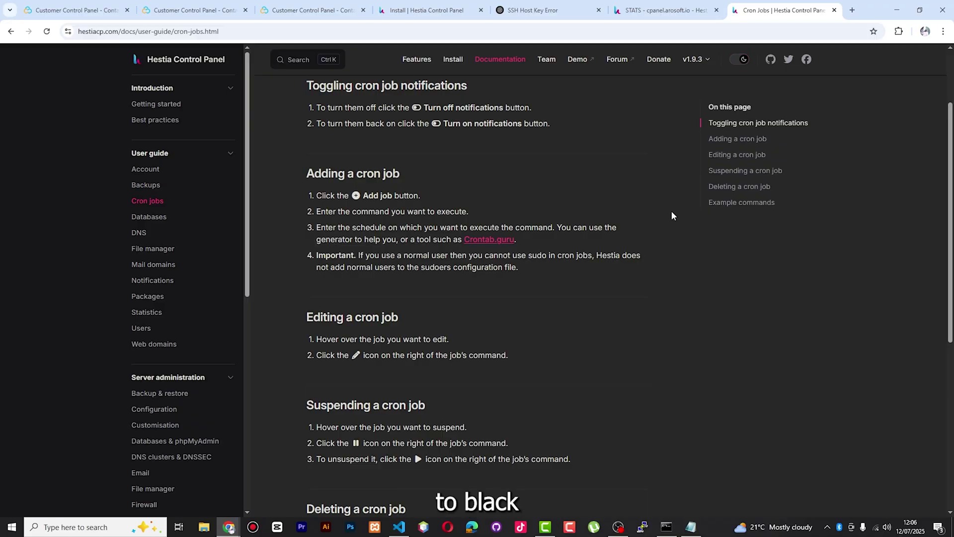
click(744, 60)
click(671, 4)
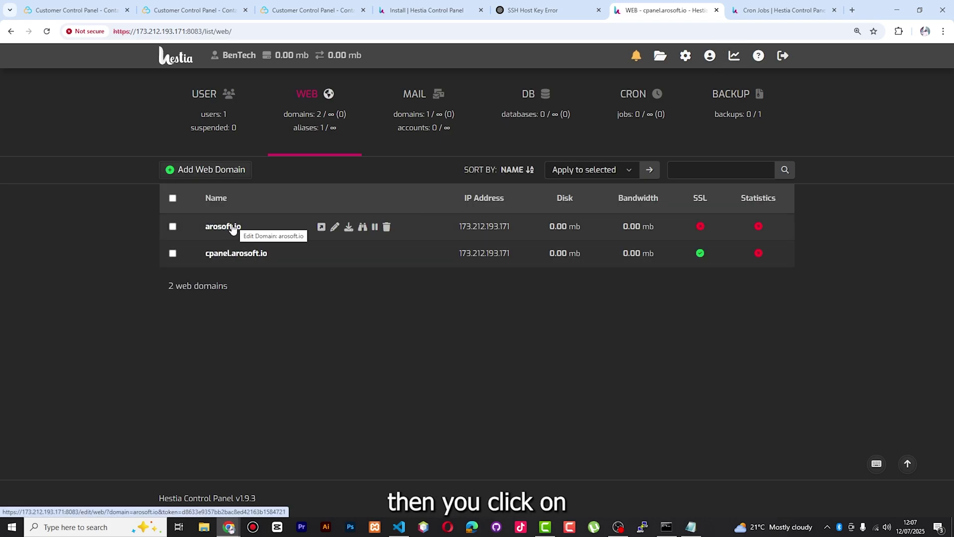
- Edit arosoft.io and tick 'Enable SSL for this domain' and 'Use Let's Encrypt to obtain SSL certificate'
click(232, 227)
scroll(496, 261, down, 1)
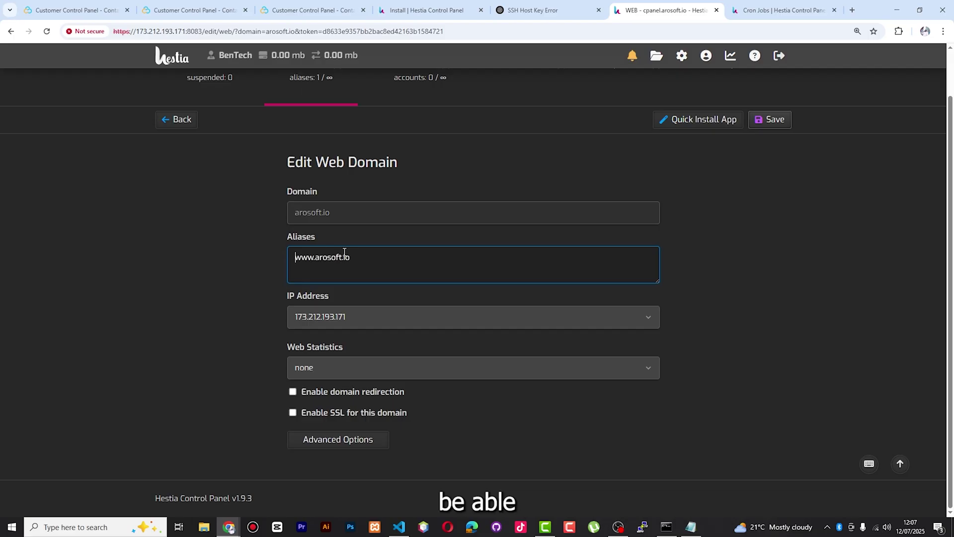
click(293, 414)
scroll(295, 409, down, 4)
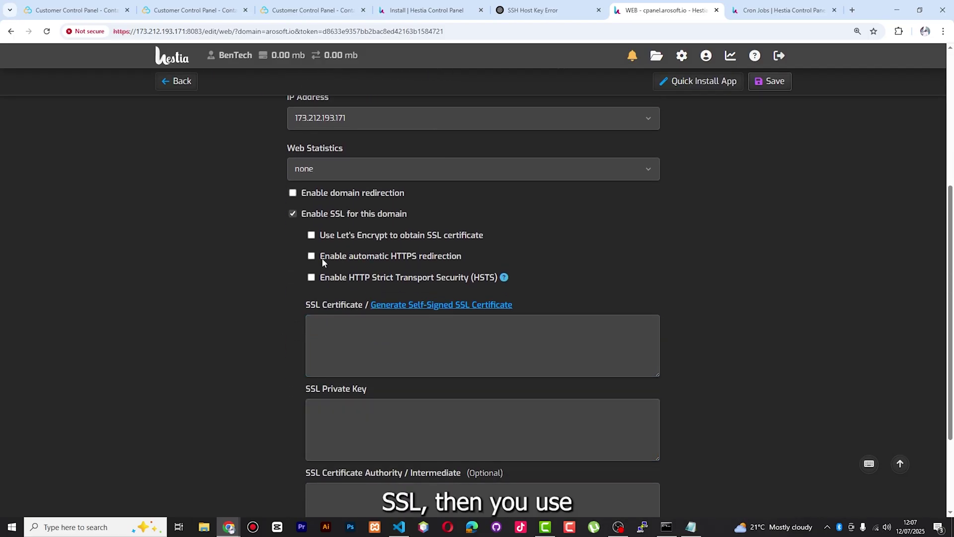
click(312, 235)
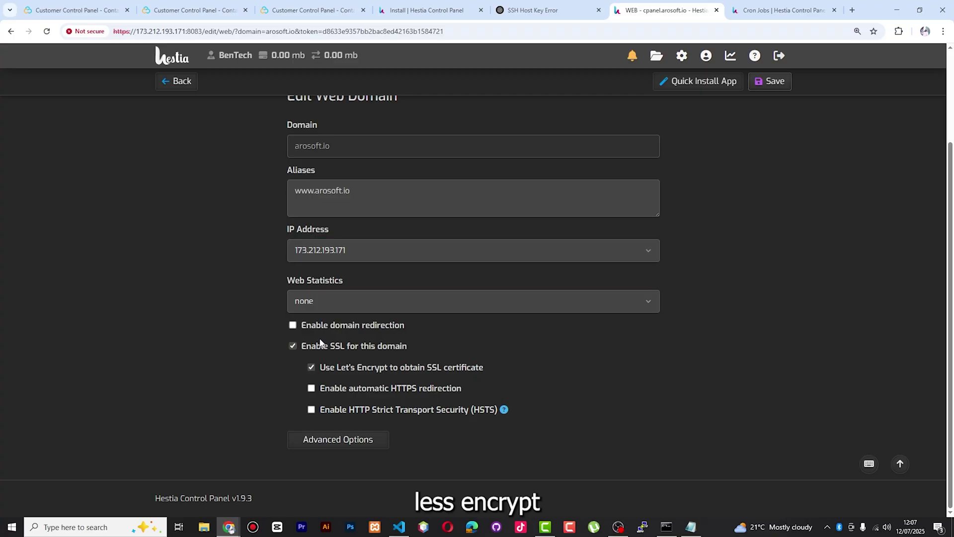
scroll(522, 298, up, 3)
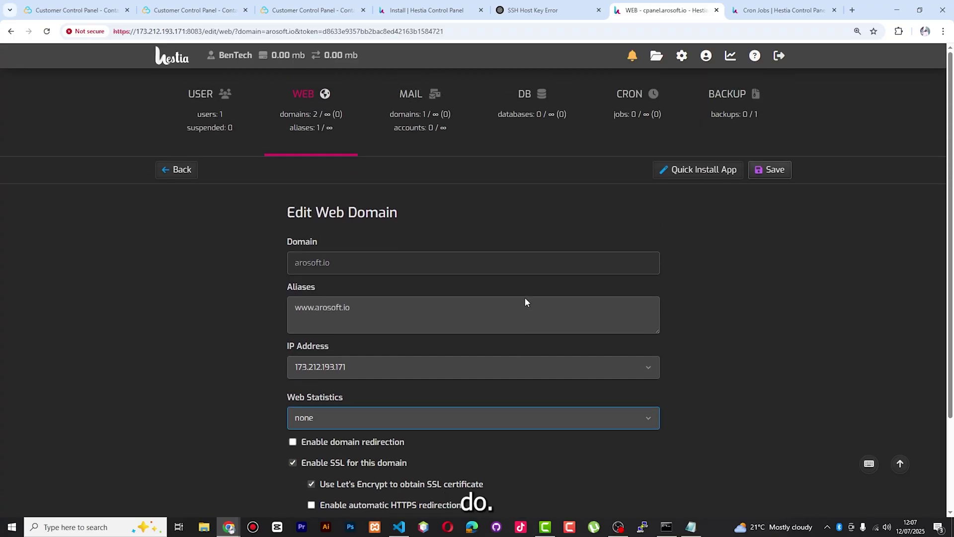
click(852, 10)
- Go to the Cloudflare dashboard and remove arosoft.io, confirming by typing the domain name
text(cl)
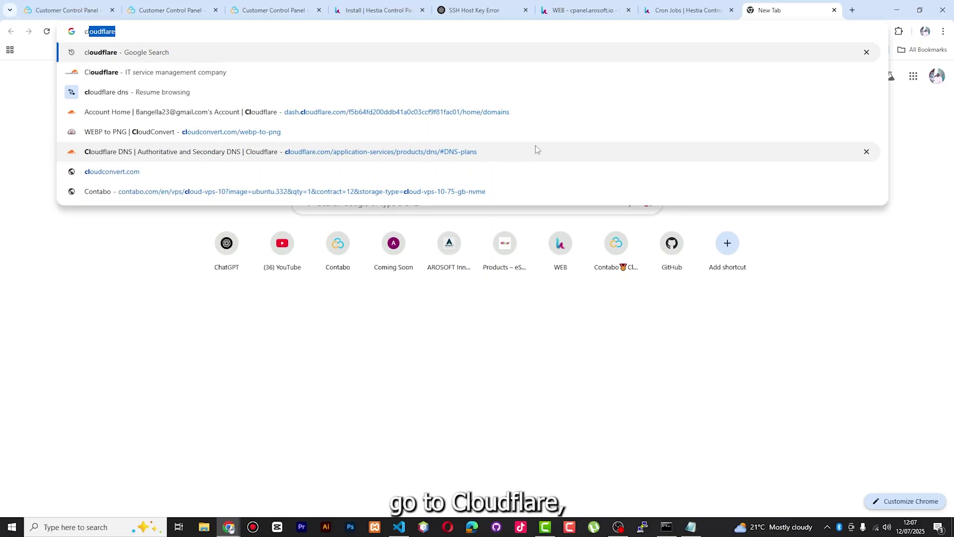
key(Return)
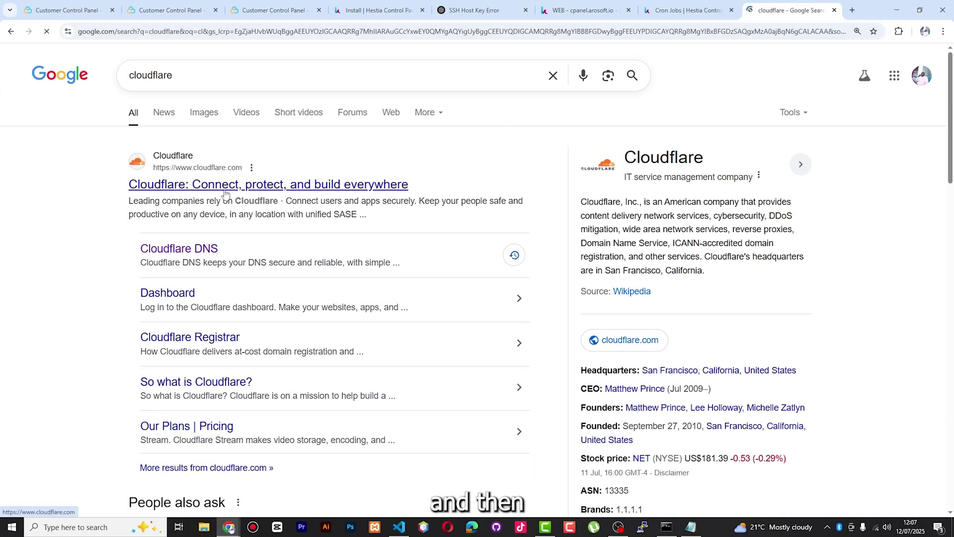
click(224, 191)
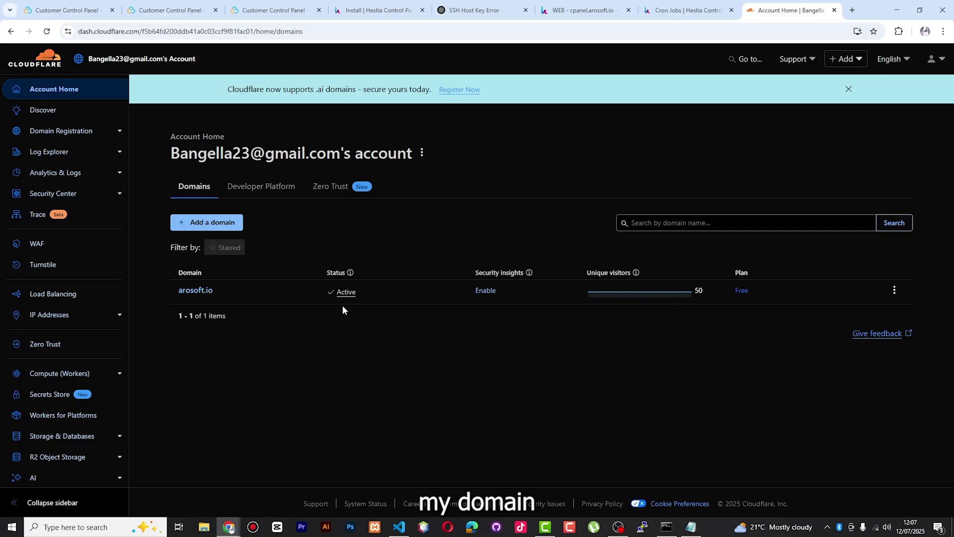
click(895, 290)
click(820, 495)
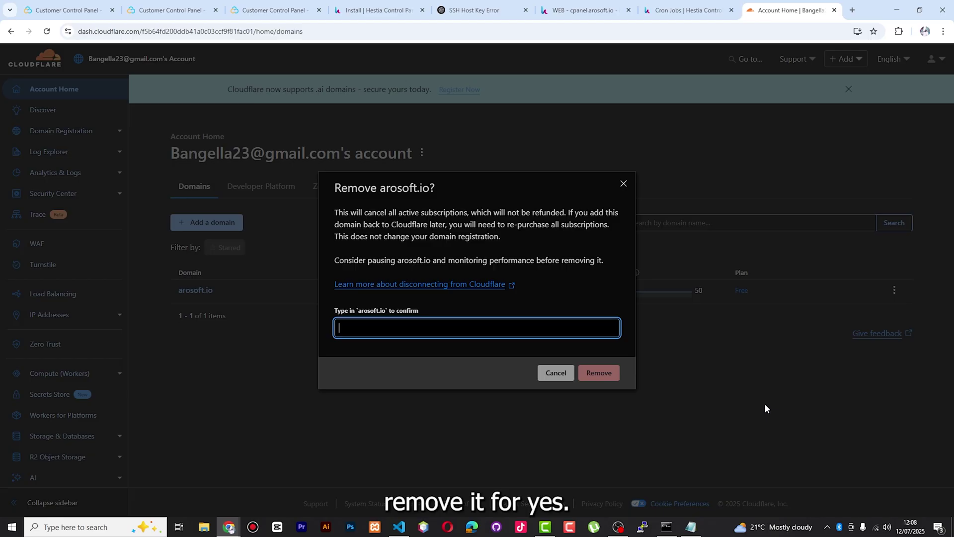
text(arosoft.io)
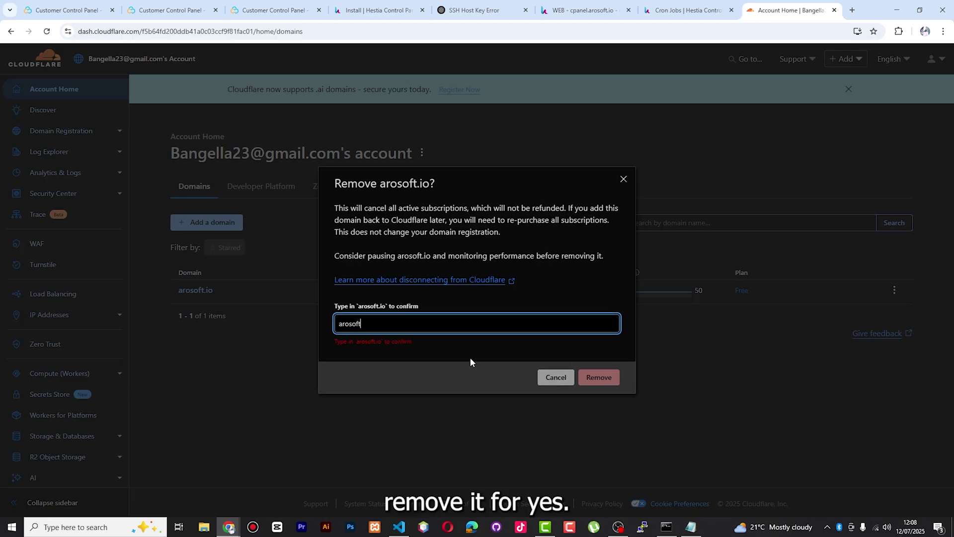
click(594, 371)
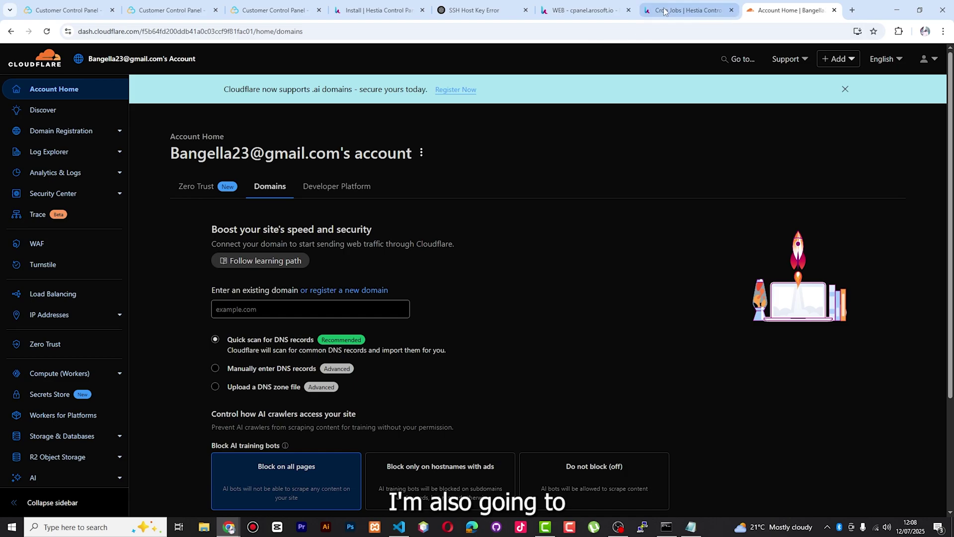
key(ctrl+t)
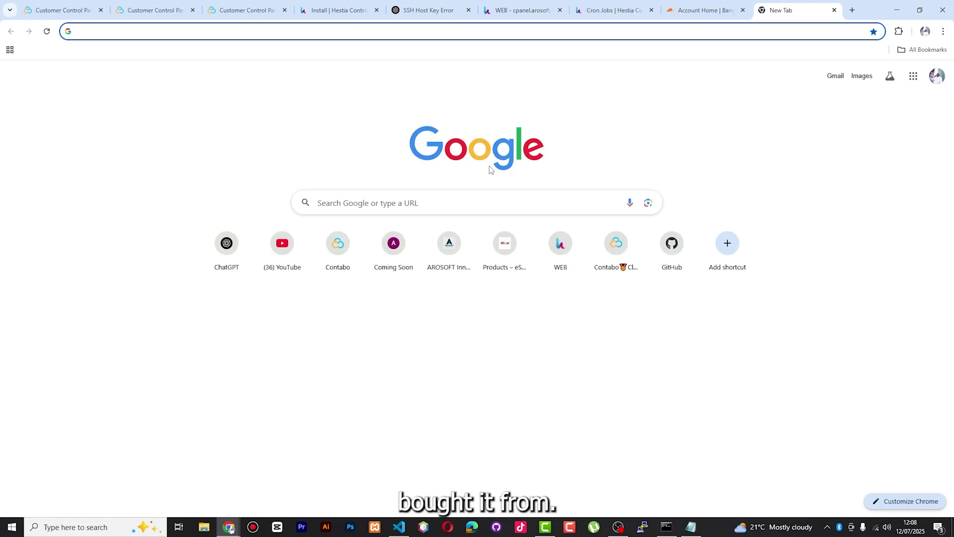
- In Hostinger hPanel, open arosoft.io's DNS / Nameservers settings to change its nameservers
text(hostinger.com)
key(Return)
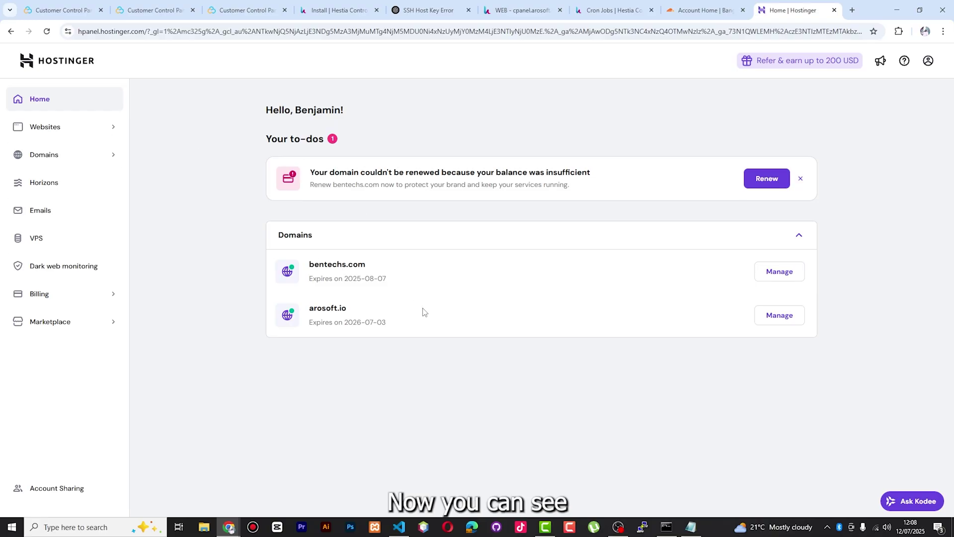
click(779, 317)
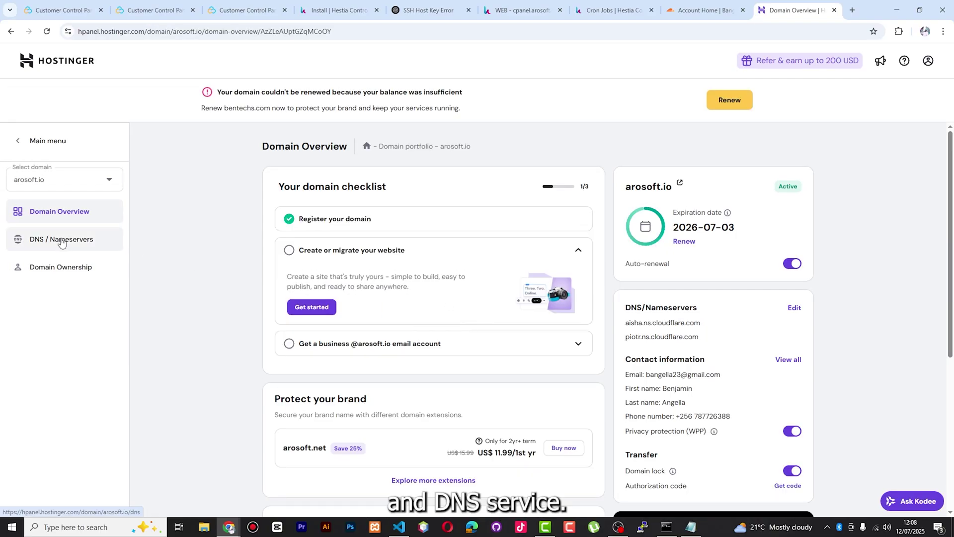
click(61, 242)
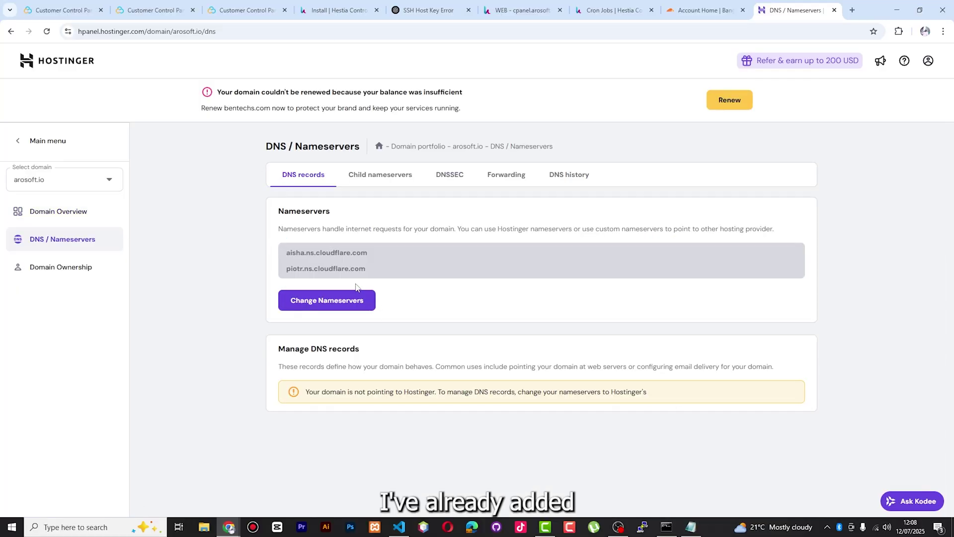
click(320, 300)
- Replace the Cloudflare nameservers with Hostinger's own nameservers and save
scroll(315, 302, down, 2)
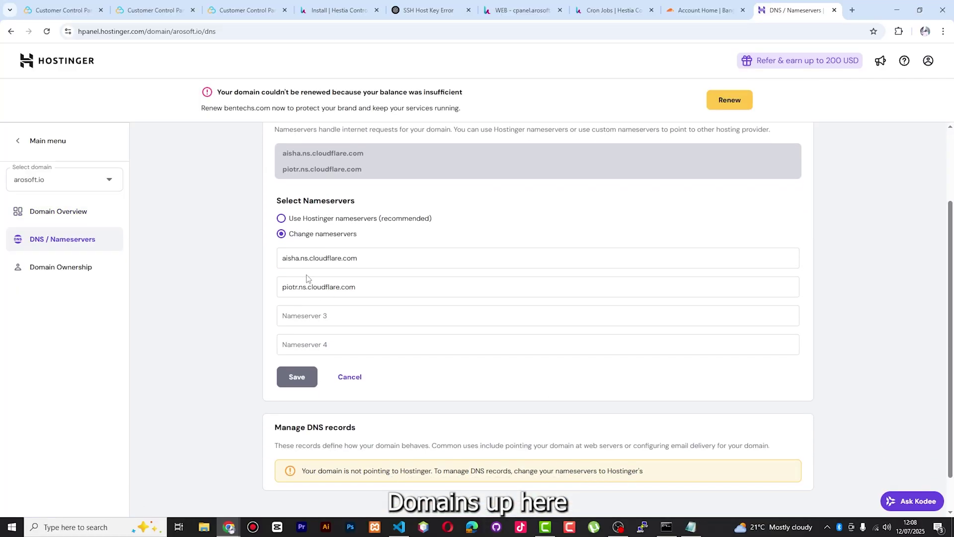
drag(352, 260, 180, 258)
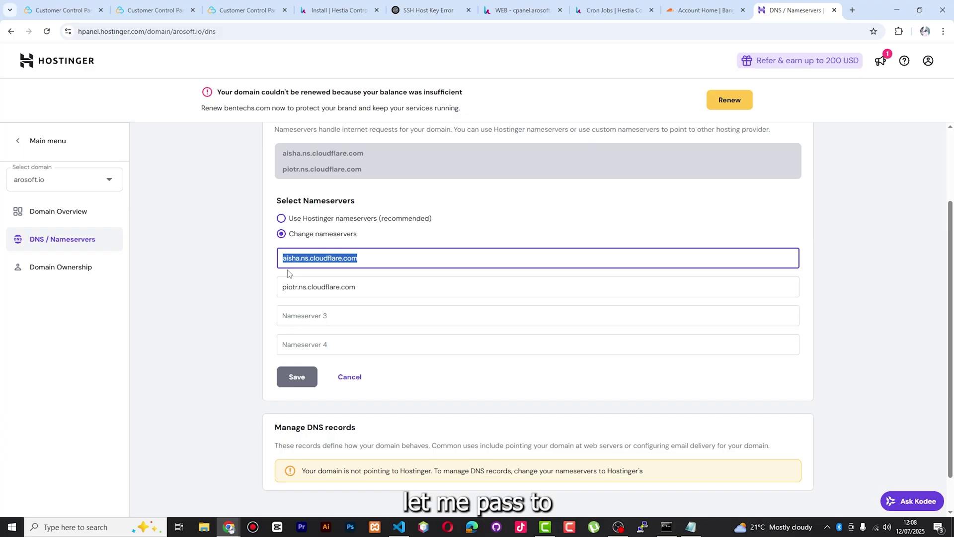
click(319, 287)
drag(358, 259, 150, 264)
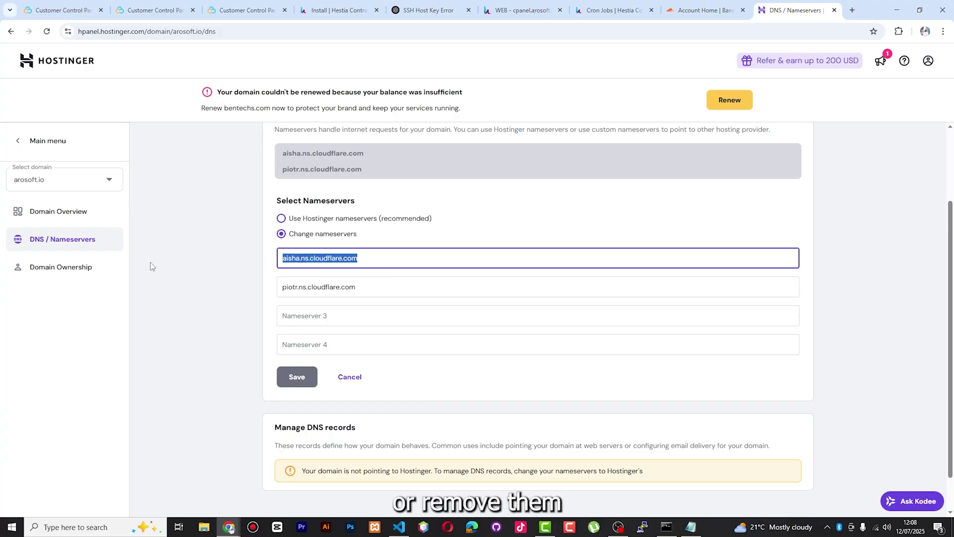
key(BackSpace)
click(282, 218)
click(297, 333)
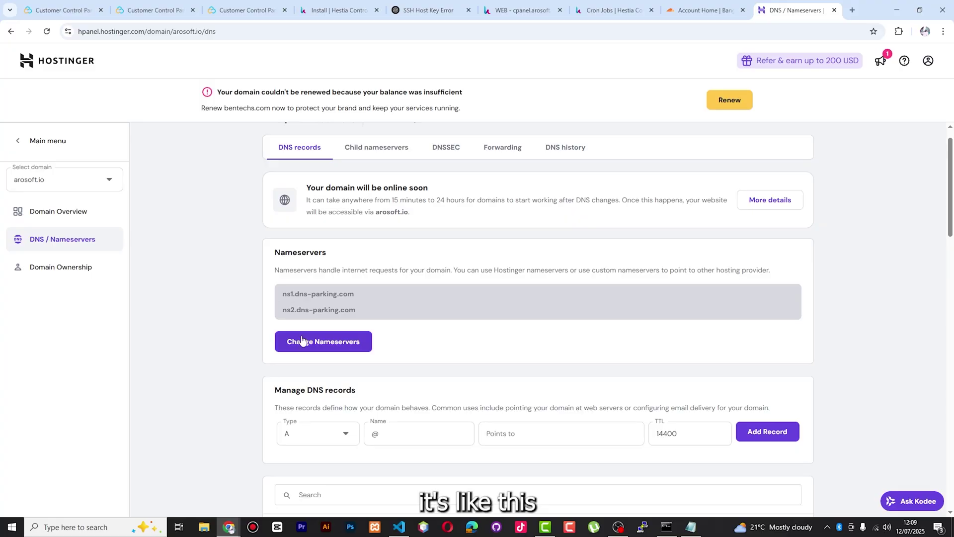
- Check the new default nameserver ns1.dns-parking.com, then return to the Cloudflare dashboard
scroll(302, 341, down, 5)
scroll(362, 416, up, 5)
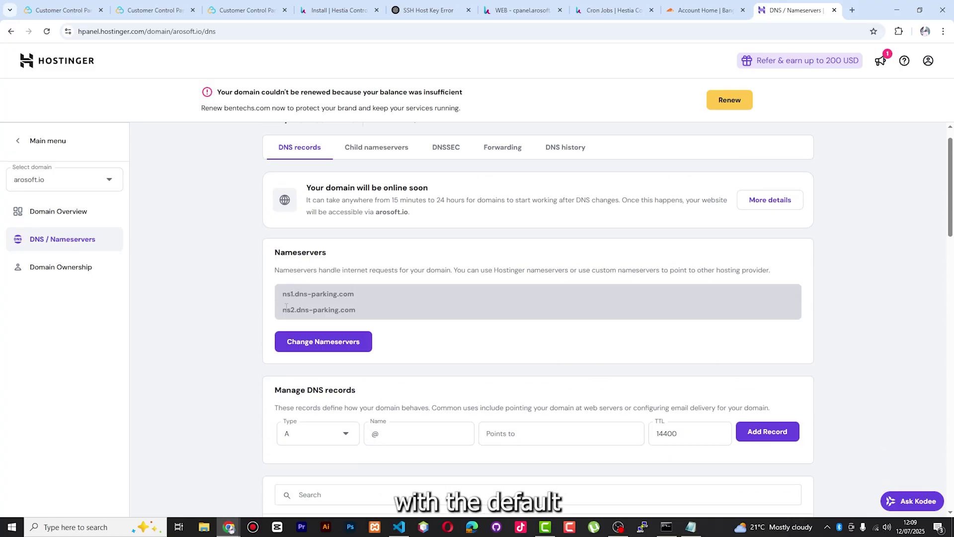
drag(281, 293, 361, 293)
click(360, 294)
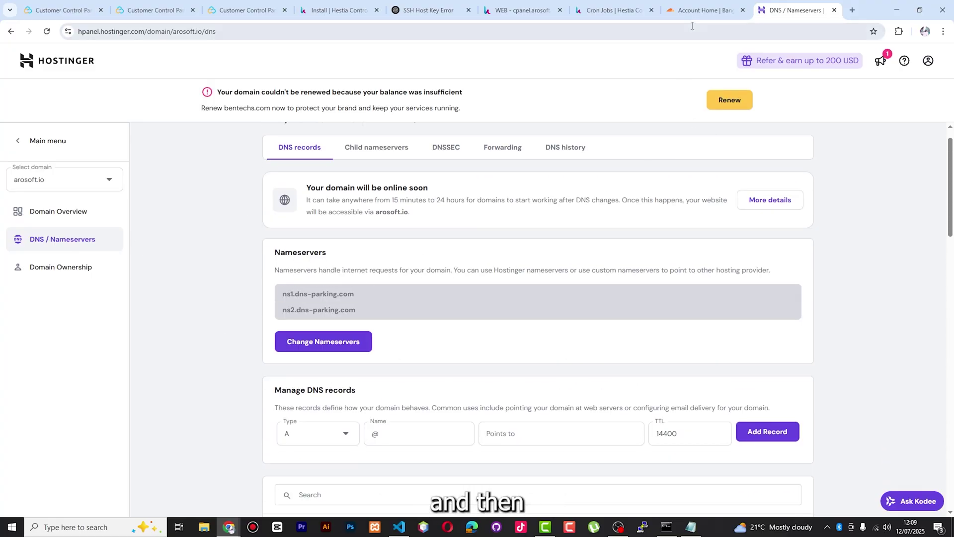
click(701, 10)
scroll(434, 315, down, 1)
scroll(447, 306, up, 1)
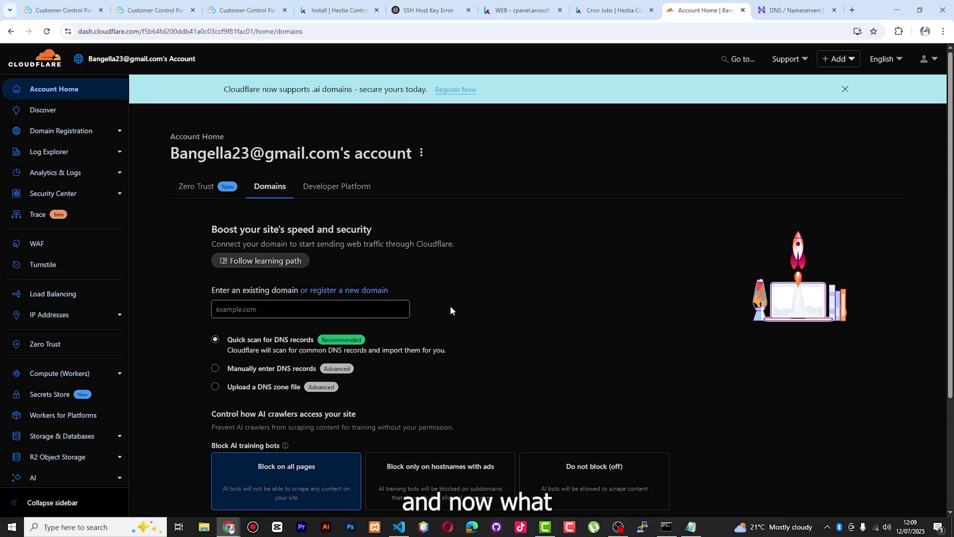
- Under Account Home > Domains, enter arosoft.io as an existing domain with Quick scan for DNS records
scroll(450, 308, down, 1)
scroll(179, 233, up, 1)
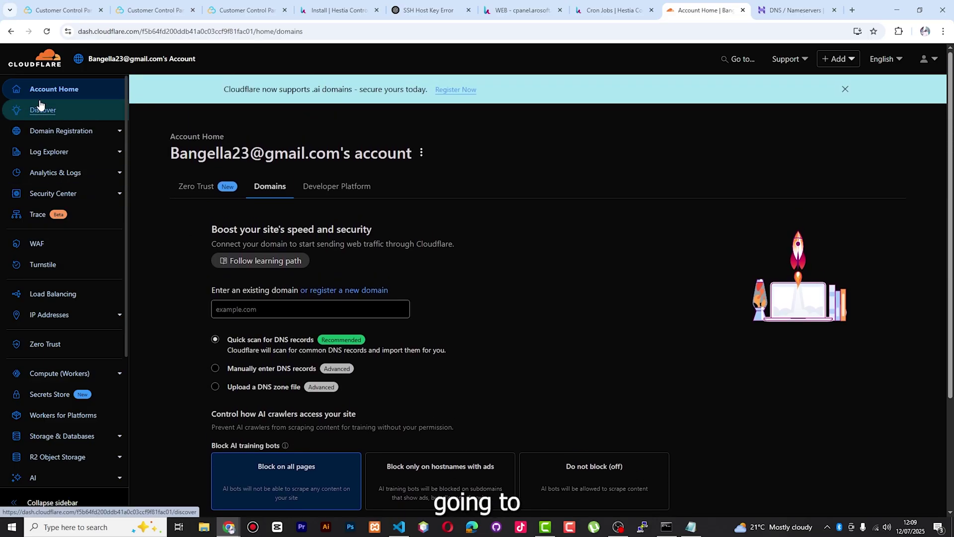
click(50, 89)
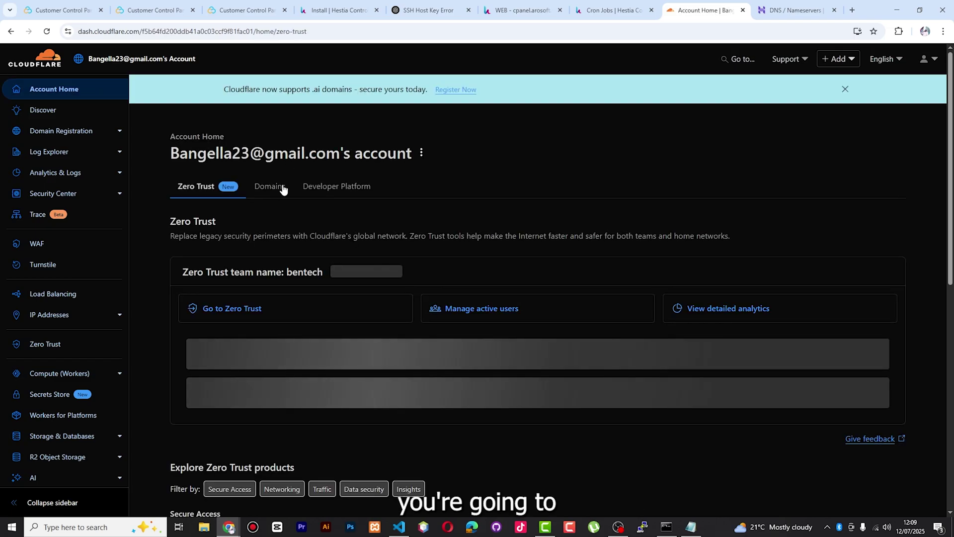
click(278, 188)
scroll(219, 195, down, 2)
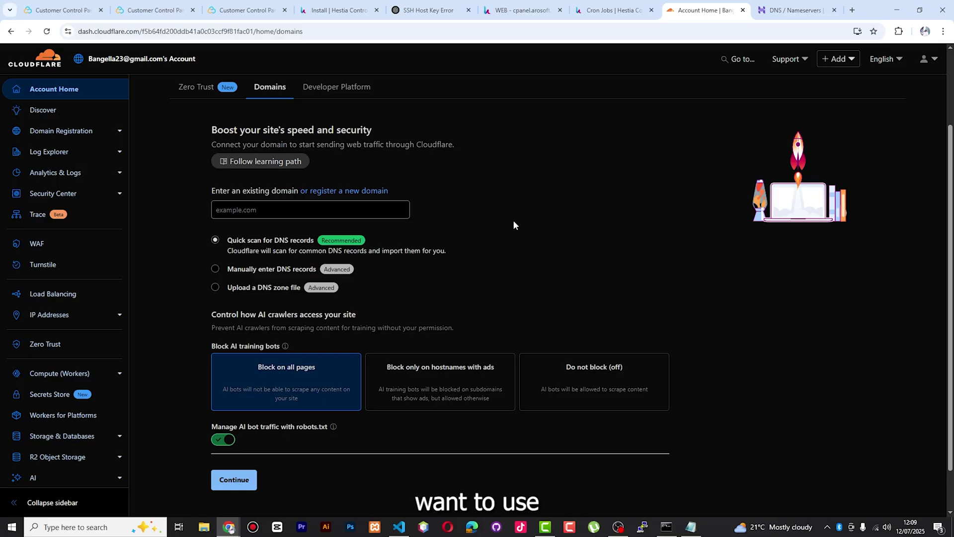
click(249, 210)
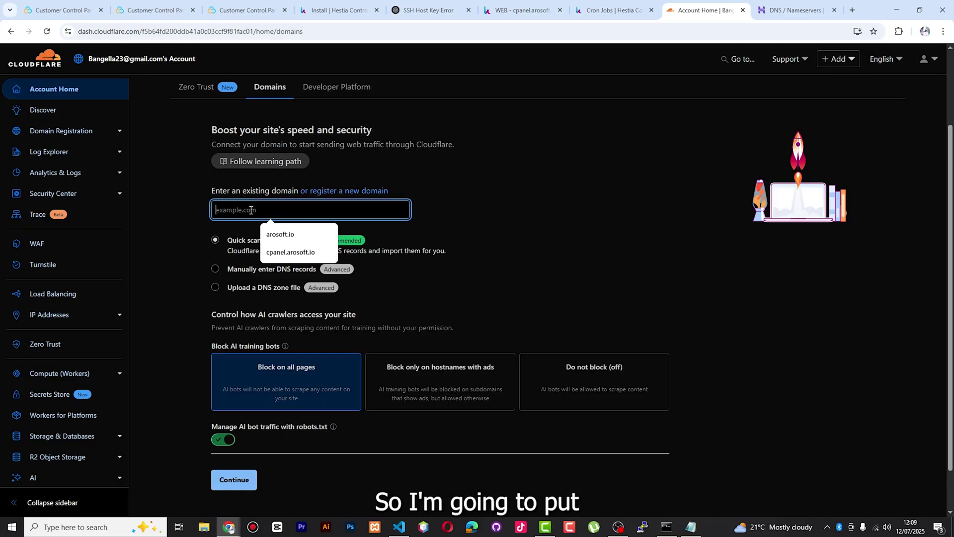
click(269, 234)
scroll(384, 230, down, 1)
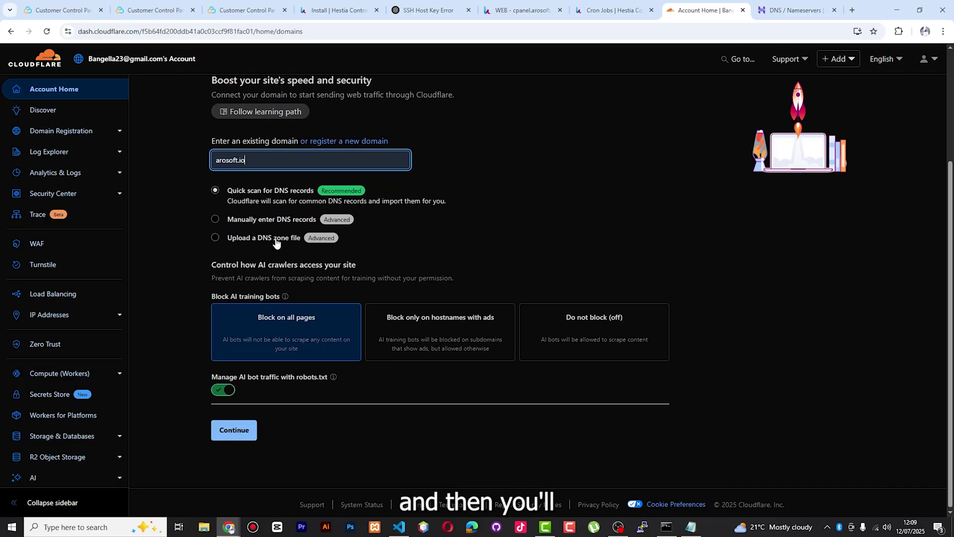
click(215, 191)
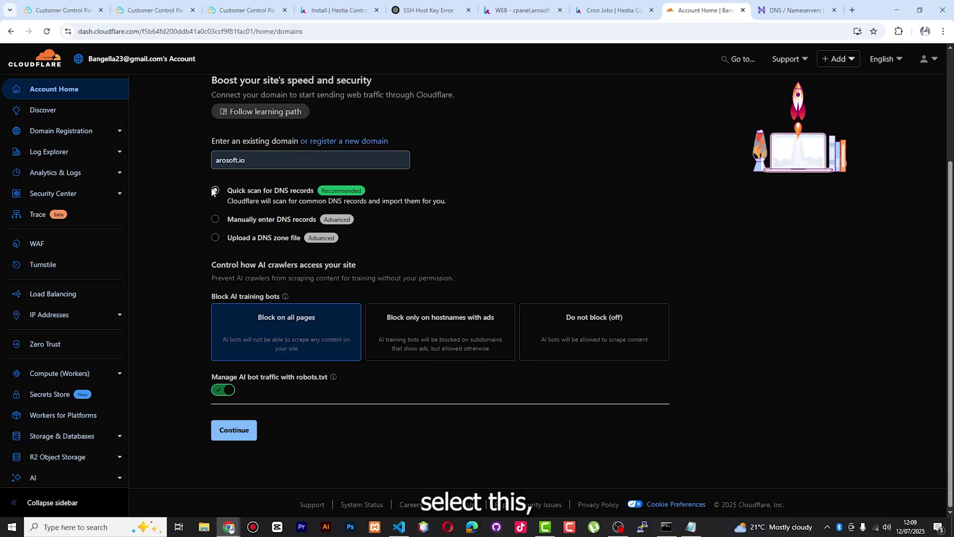
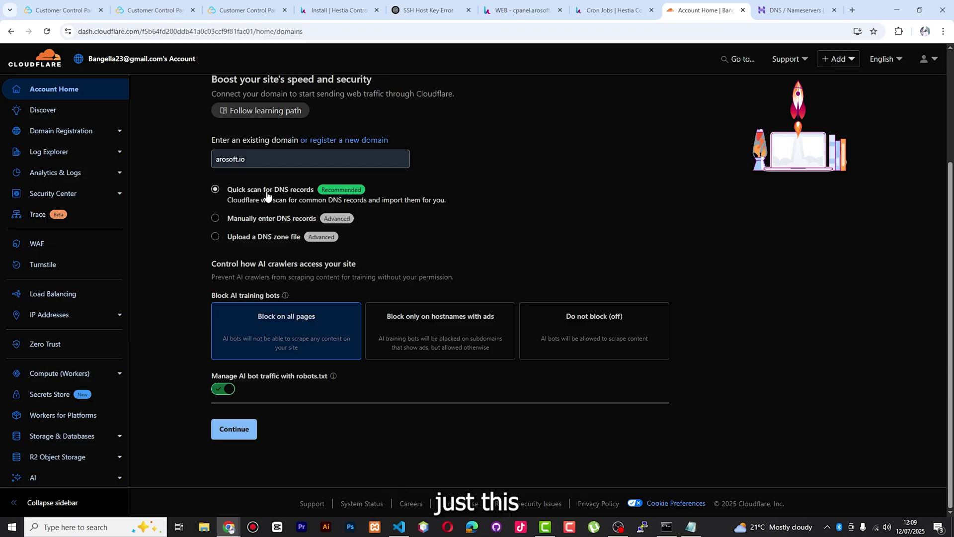
- Add arosoft.io to Cloudflare with a quick DNS scan and pick the Free plan
click(233, 429)
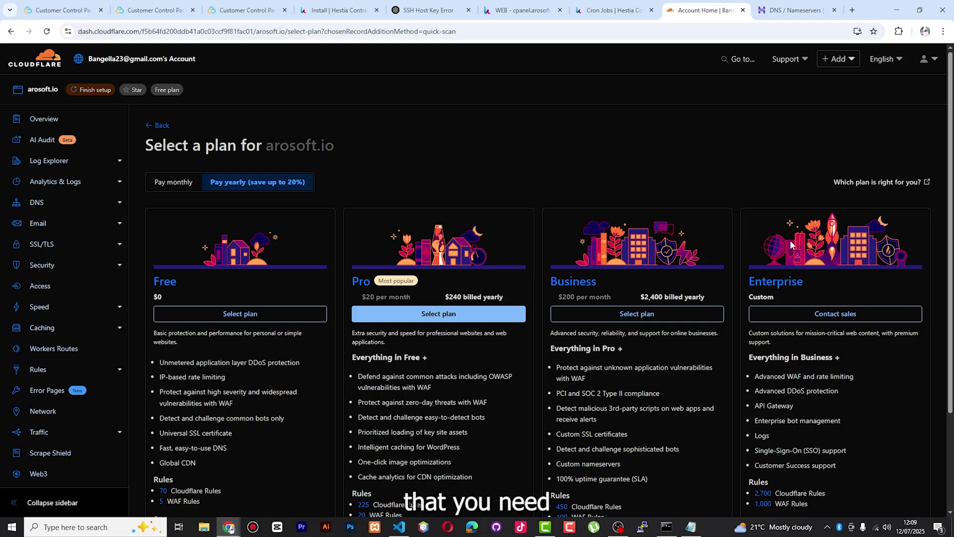
scroll(790, 244, down, 1)
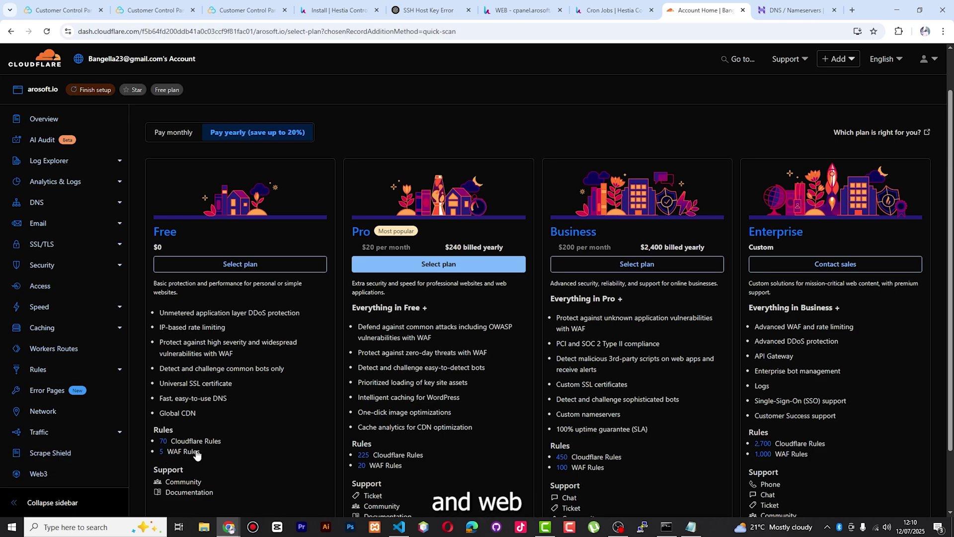
click(221, 269)
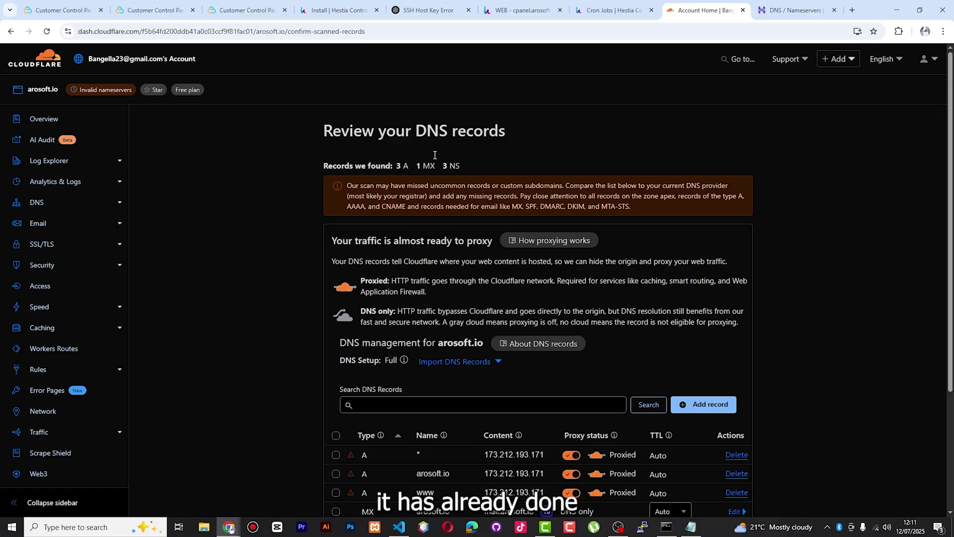
- Review the scanned records: three proxied A records to 173.212.193.171, one MX, three NS
scroll(475, 249, down, 3)
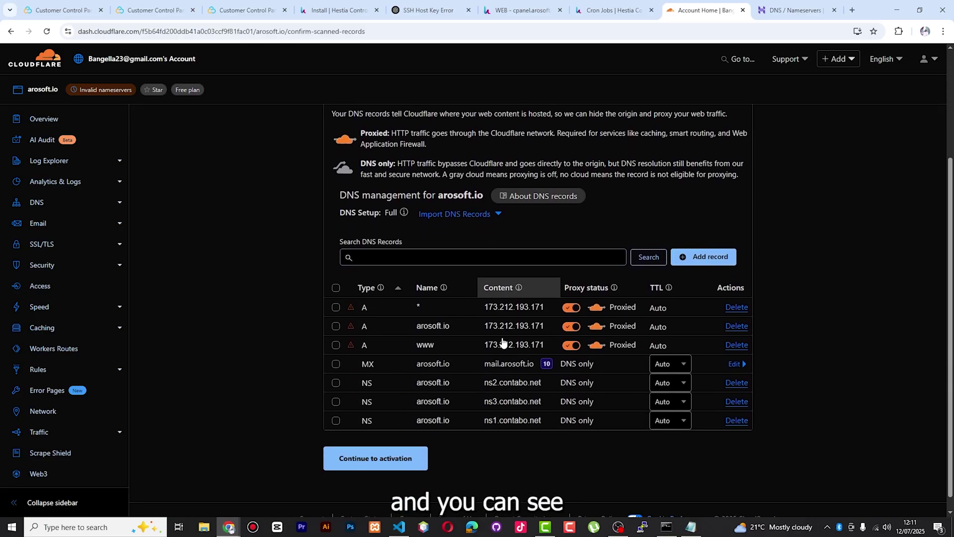
scroll(503, 342, down, 1)
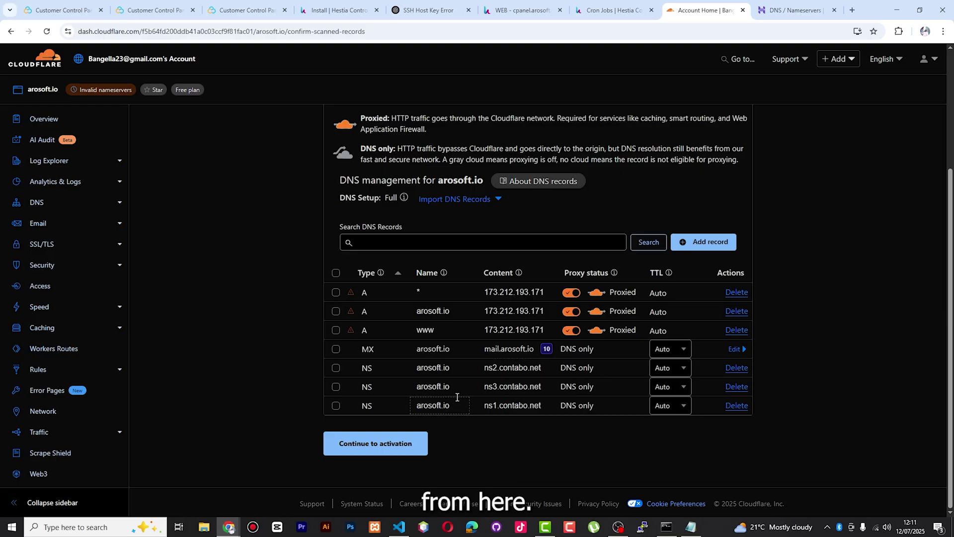
scroll(474, 385, up, 3)
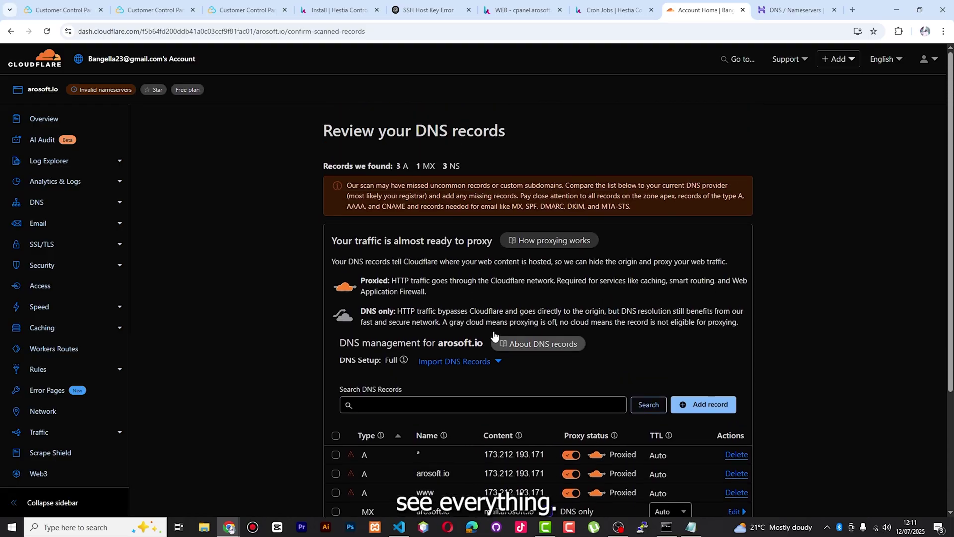
scroll(563, 259, down, 3)
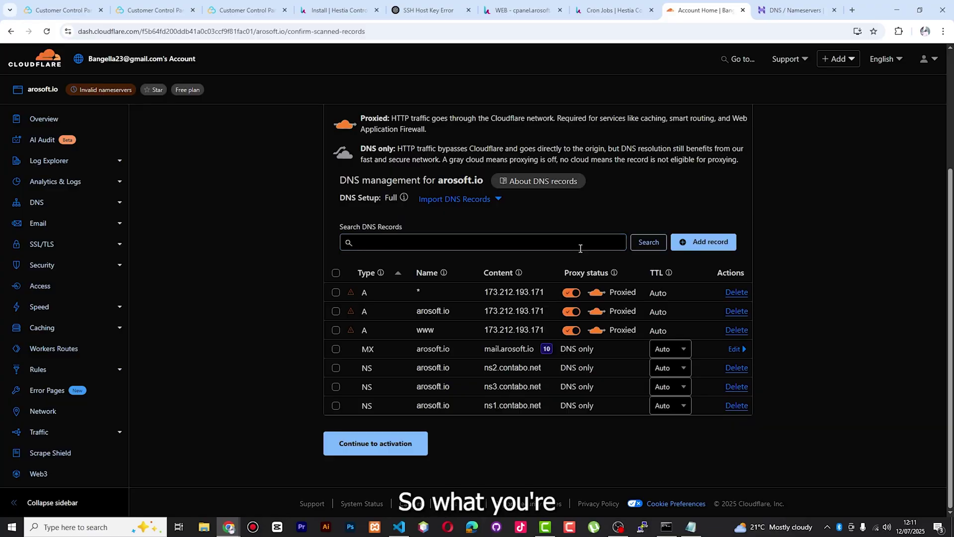
- Continue to activation and copy the assigned nameserver aisha.ns.cloudflare.com for use in Hostinger
click(384, 448)
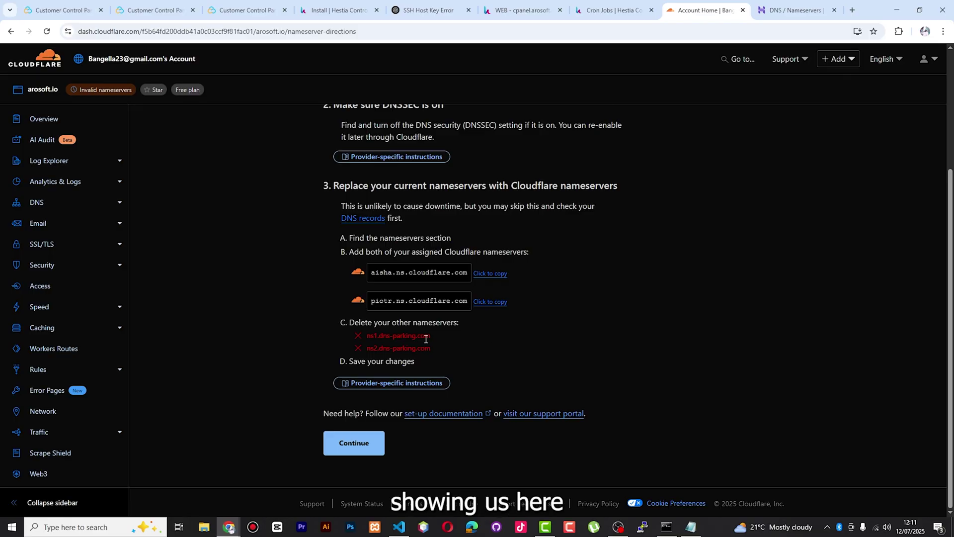
drag(366, 337, 431, 340)
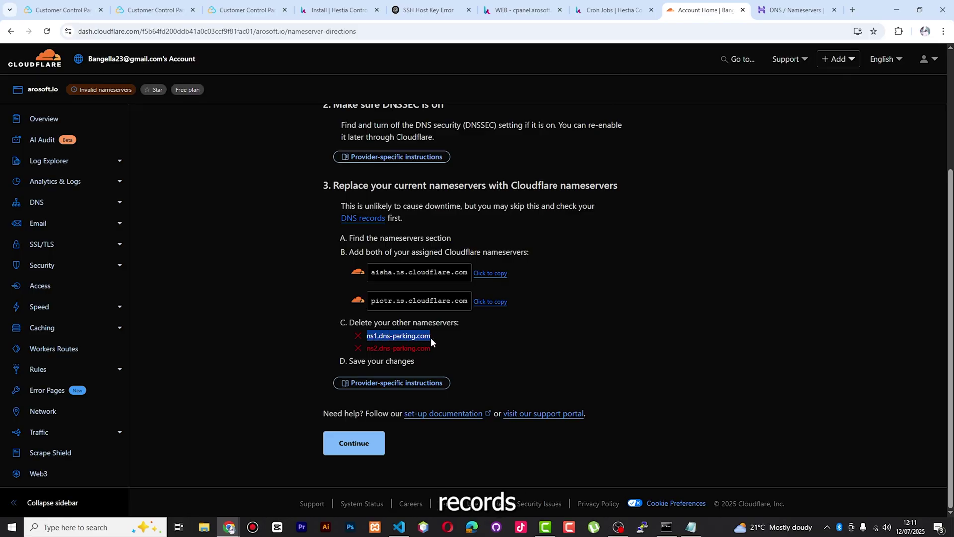
drag(370, 348, 426, 351)
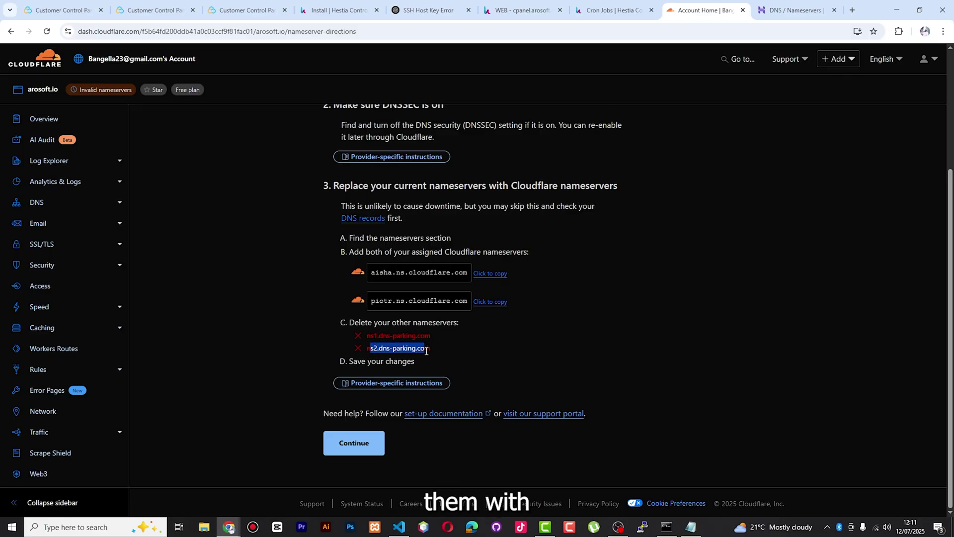
click(524, 274)
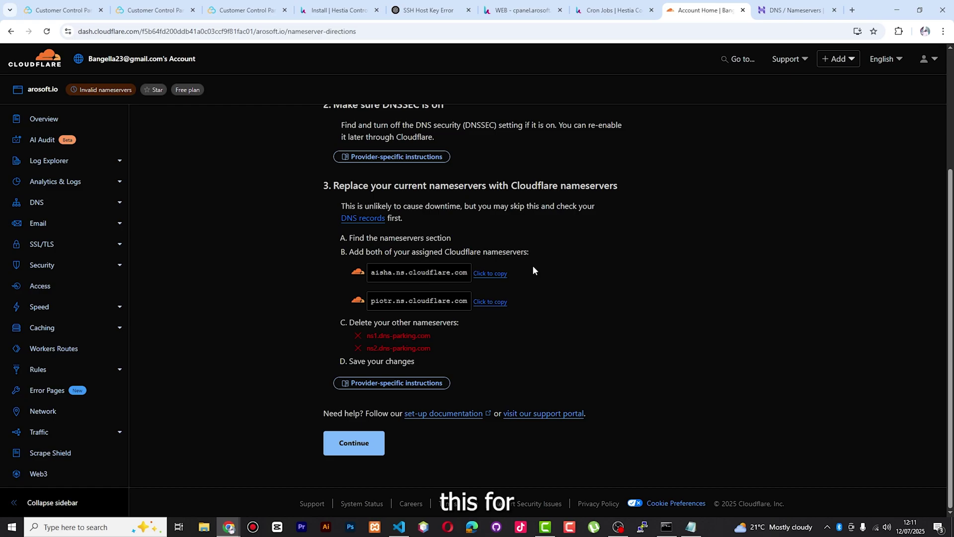
click(485, 274)
click(785, 11)
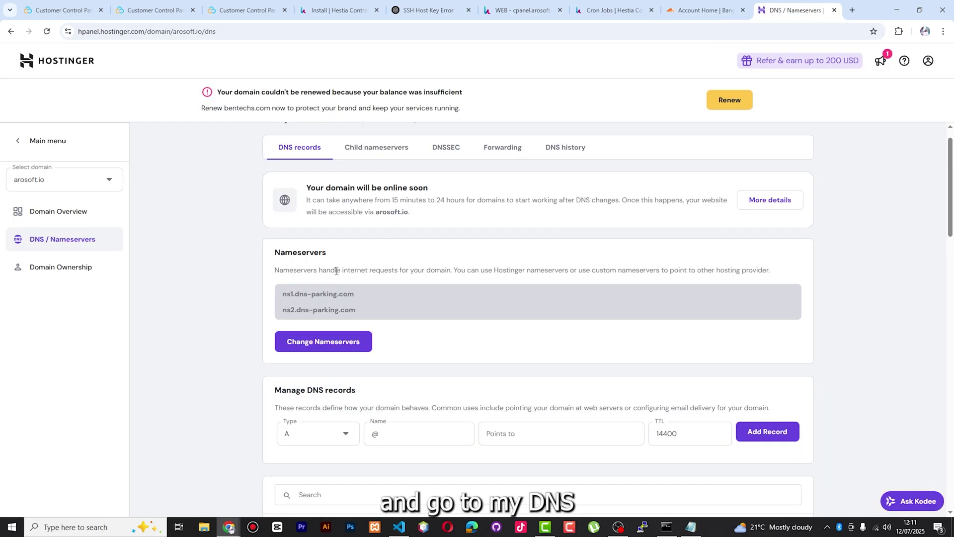
- Switch arosoft.io to custom nameservers, replacing ns1.dns-parking.com with aisha.ns.cloudflare.com
click(330, 342)
scroll(321, 343, down, 2)
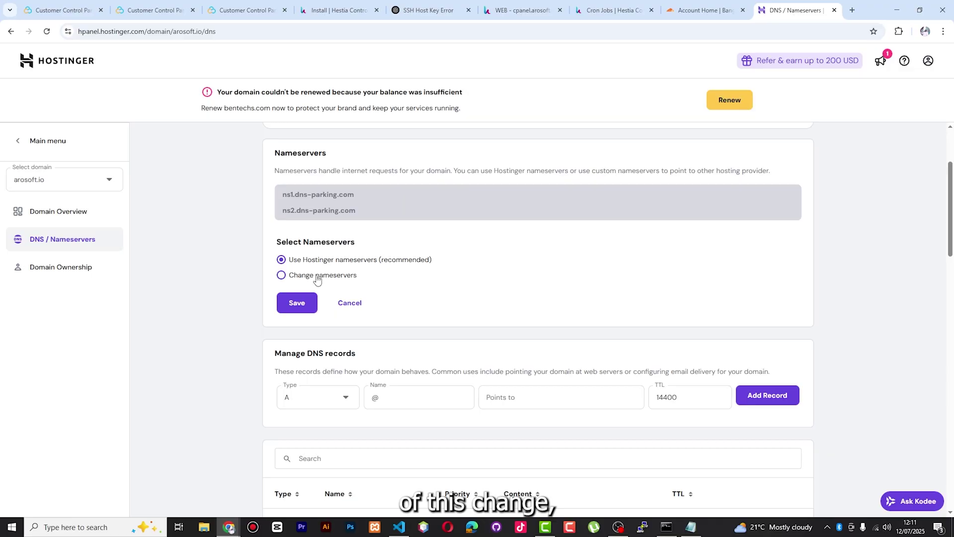
click(317, 276)
drag(351, 300, 256, 291)
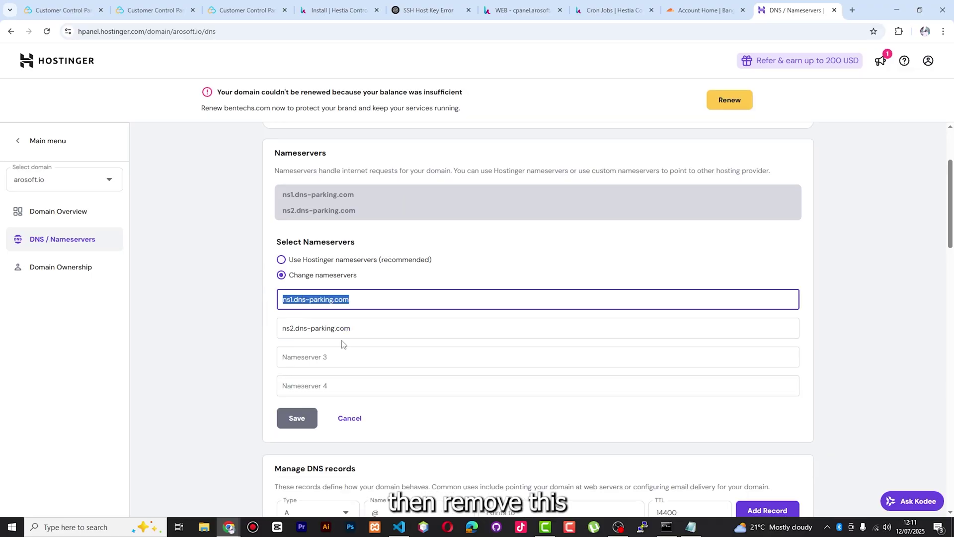
key(ctrl+v)
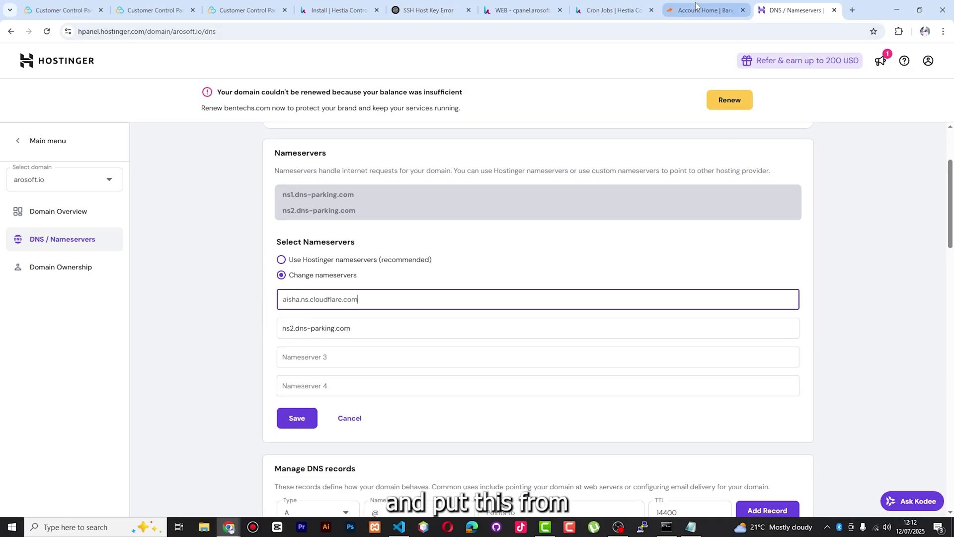
- Replace ns2.dns-parking.com with piotr.ns.cloudflare.com copied from Cloudflare
click(696, 5)
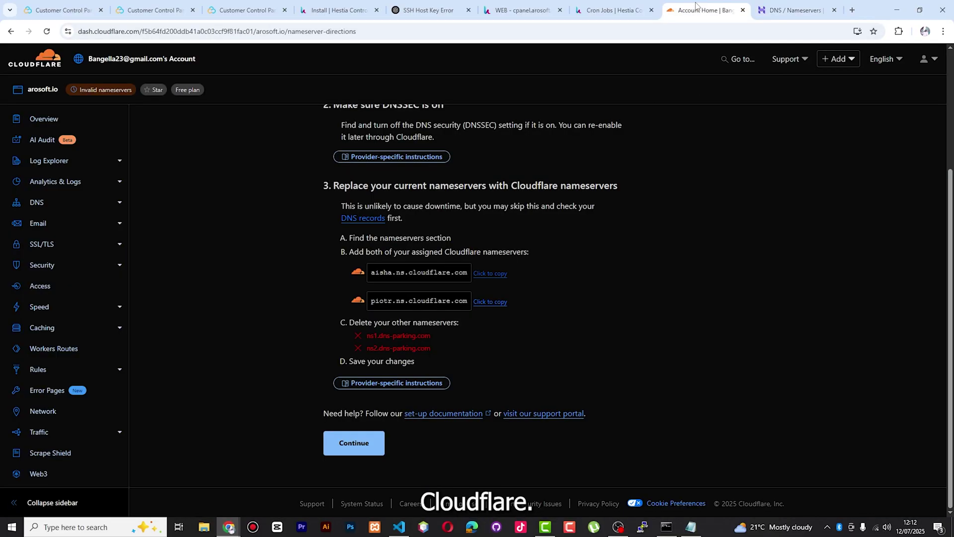
click(484, 302)
click(789, 14)
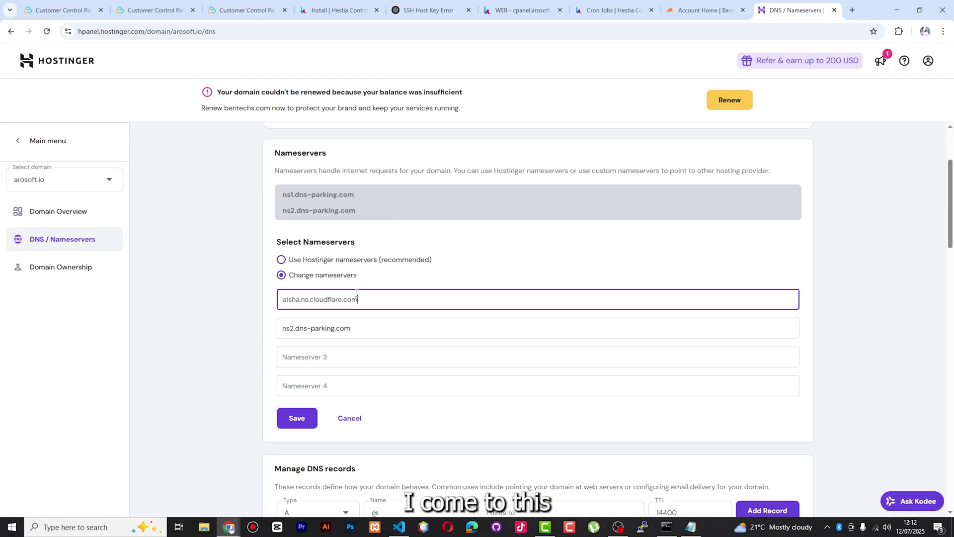
click(334, 322)
key(ctrl+a)
key(ctrl+v)
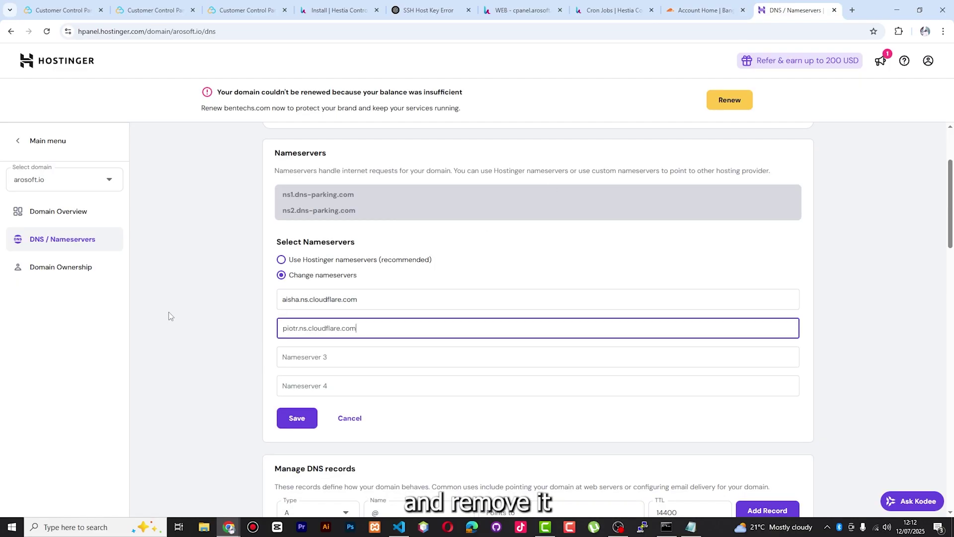
- Save the new Cloudflare nameservers and dismiss the 24-hour propagation confirmation
scroll(294, 323, down, 1)
click(297, 368)
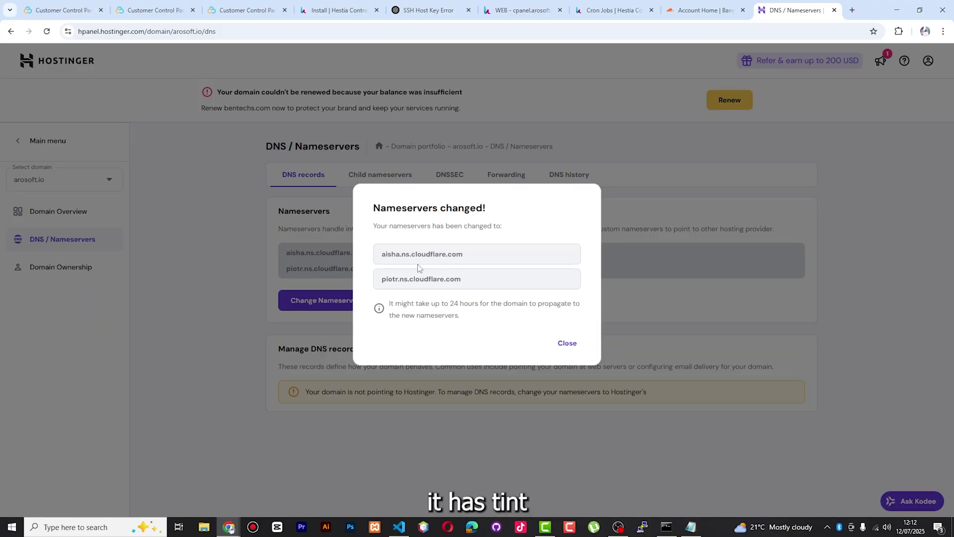
drag(415, 304, 482, 322)
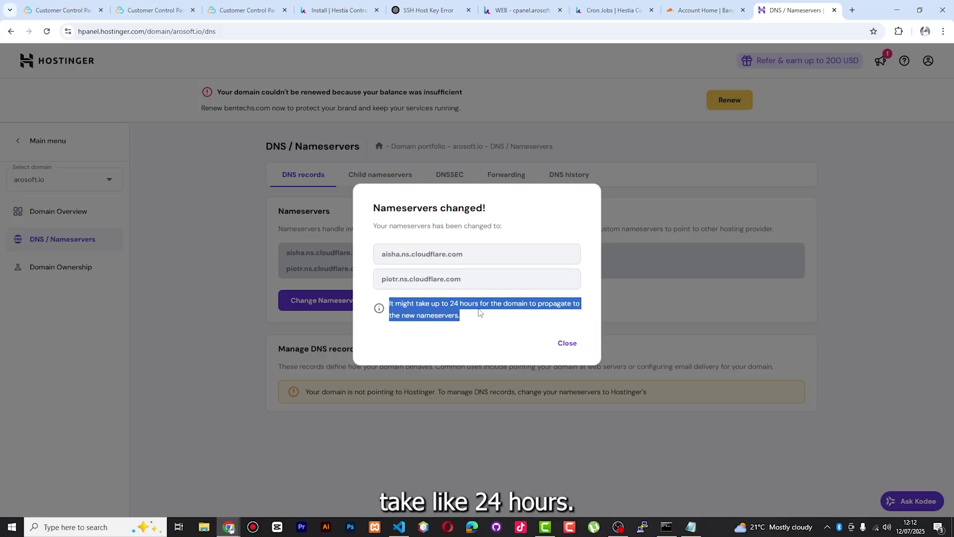
click(567, 343)
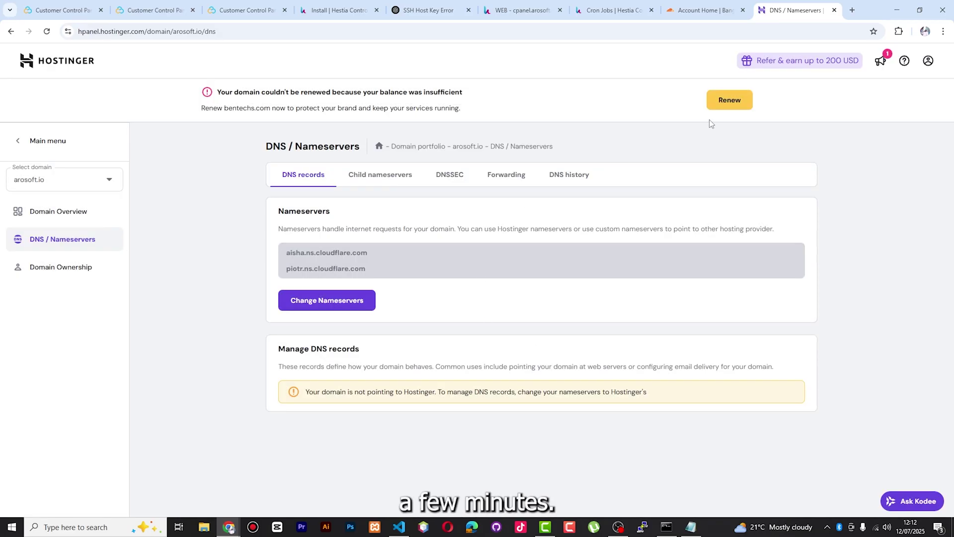
click(701, 4)
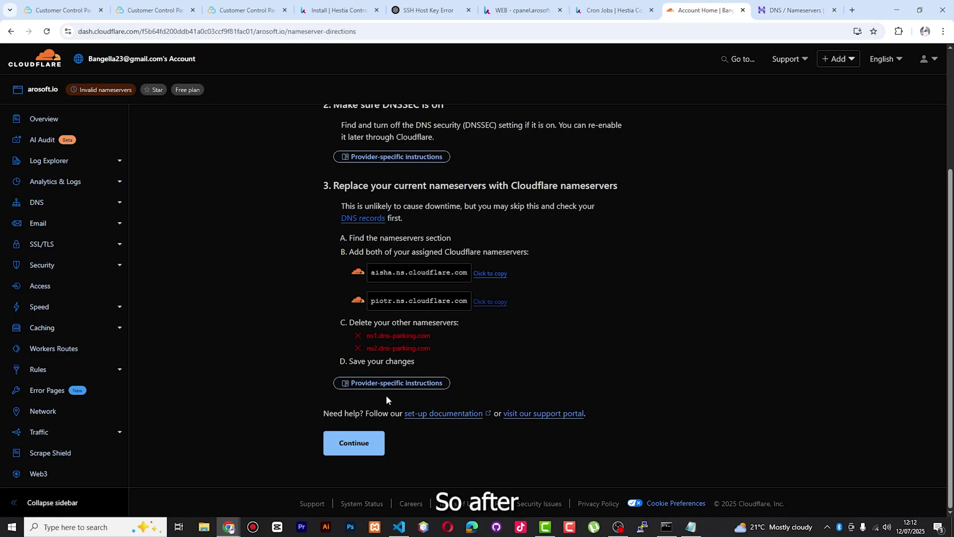
- Complete Cloudflare's nameserver steps and enable security insights for arosoft.io, then return to Hestia
click(356, 442)
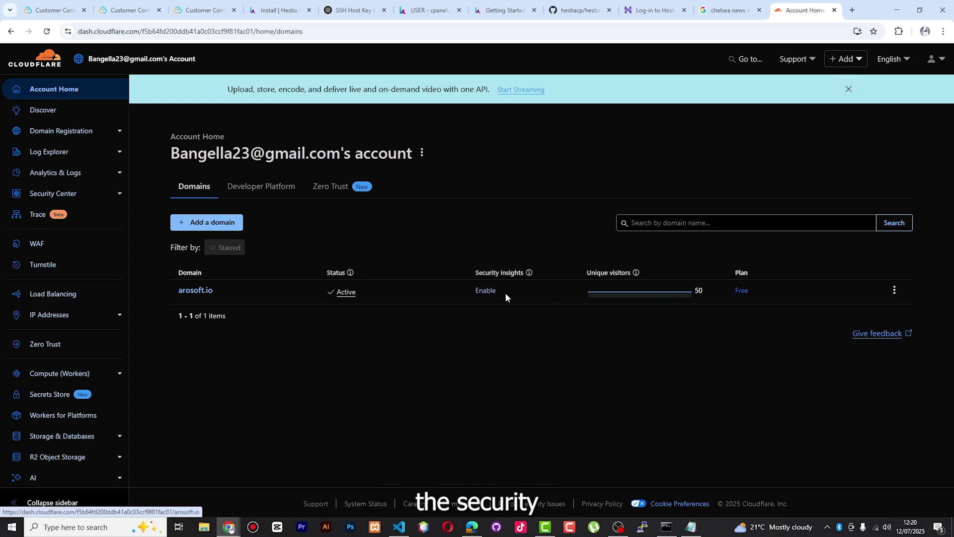
click(487, 296)
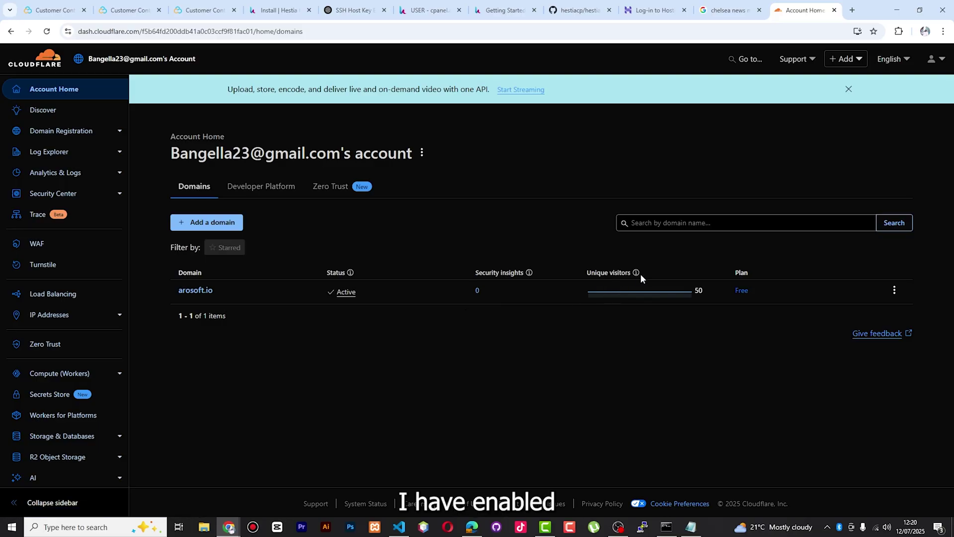
scroll(111, 204, down, 1)
scroll(112, 205, up, 1)
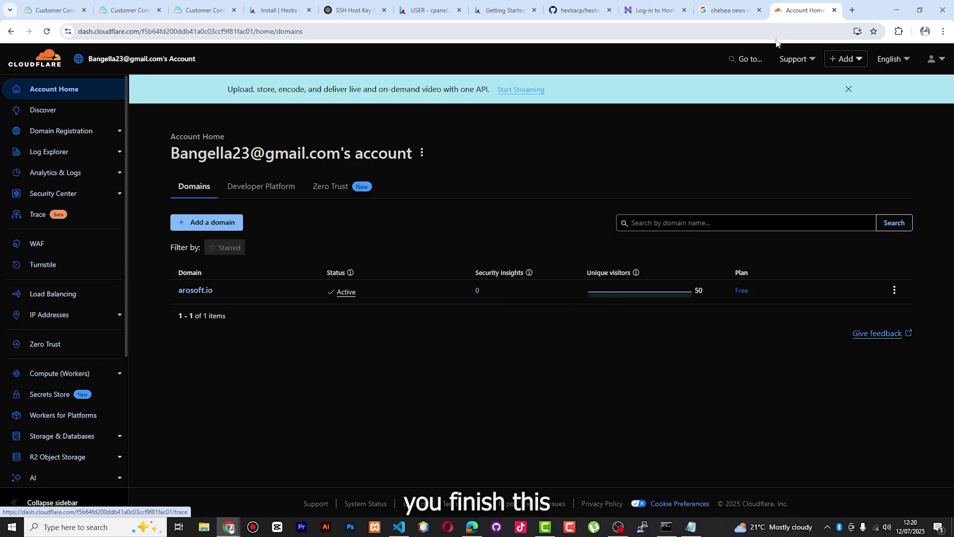
click(431, 10)
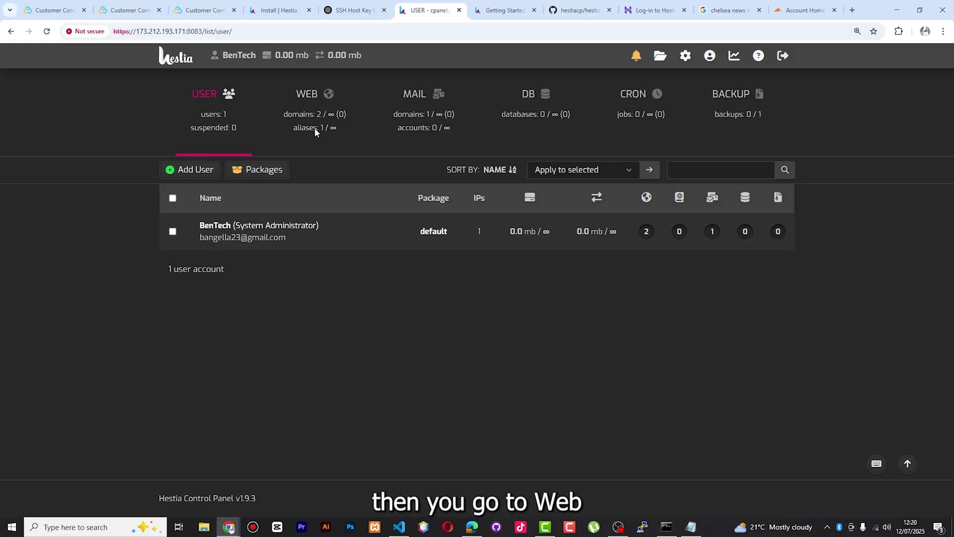
- Enable SSL on the arosoft.io web domain with a Let's Encrypt certificate and save
click(311, 93)
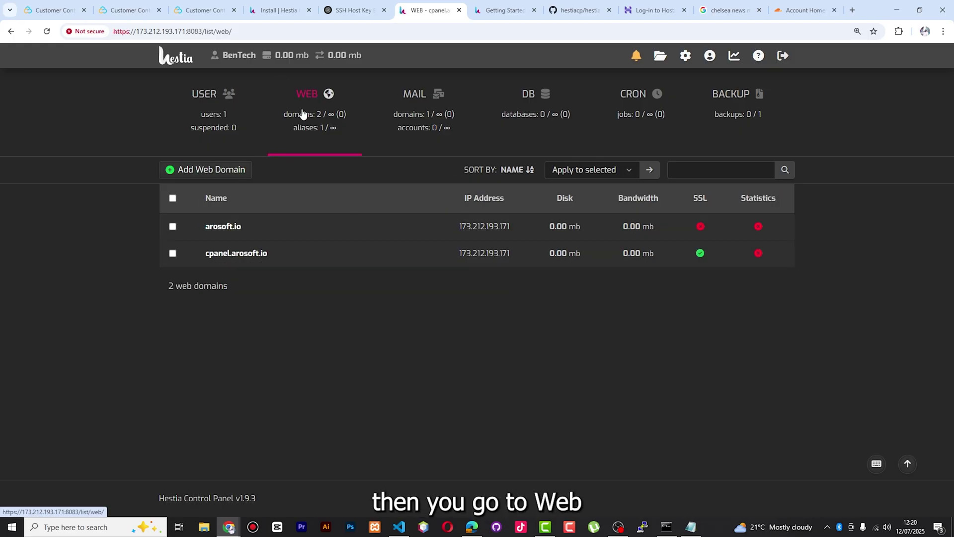
click(222, 227)
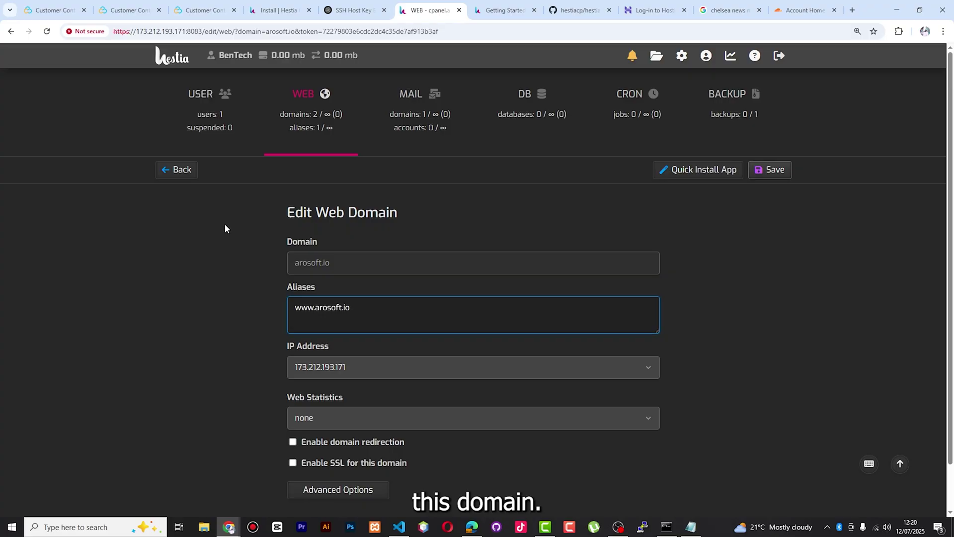
scroll(298, 328, down, 1)
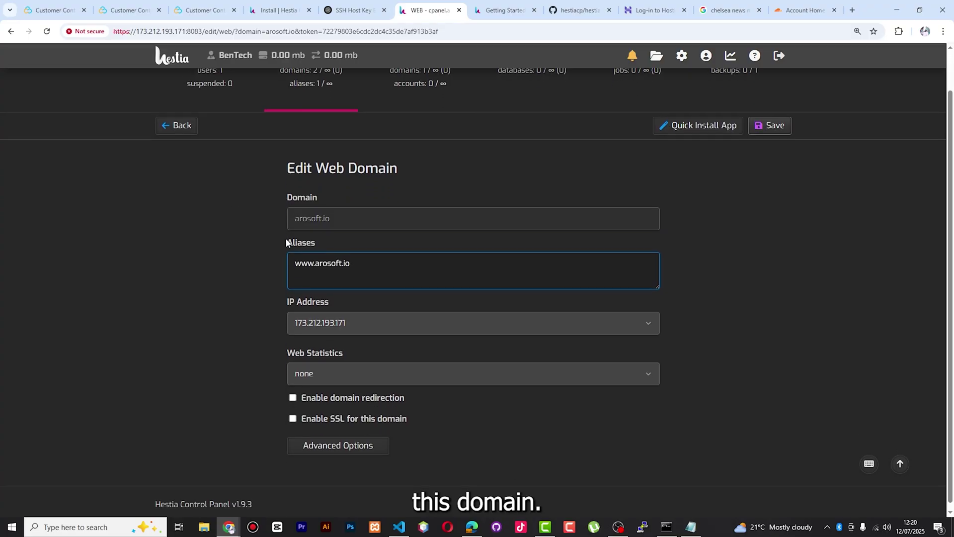
click(293, 413)
scroll(282, 340, down, 3)
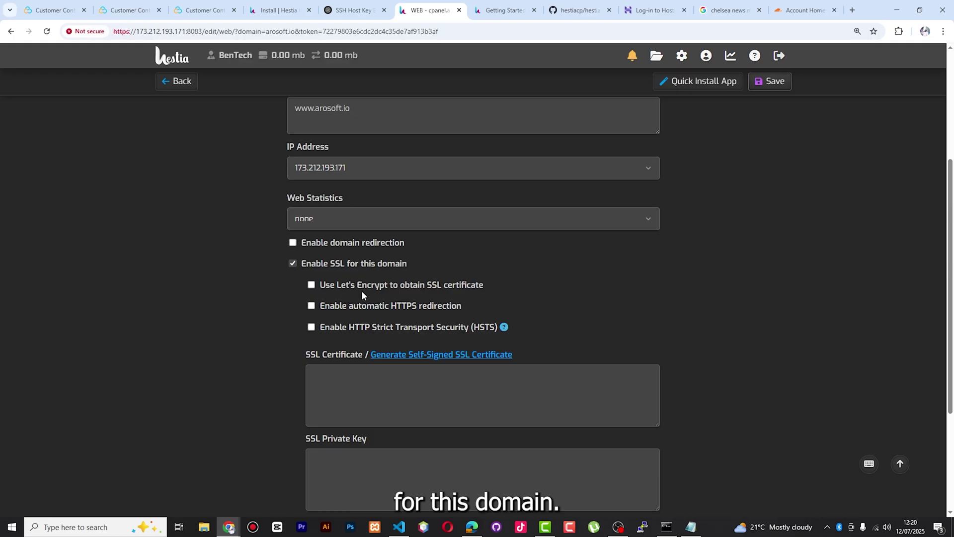
click(311, 284)
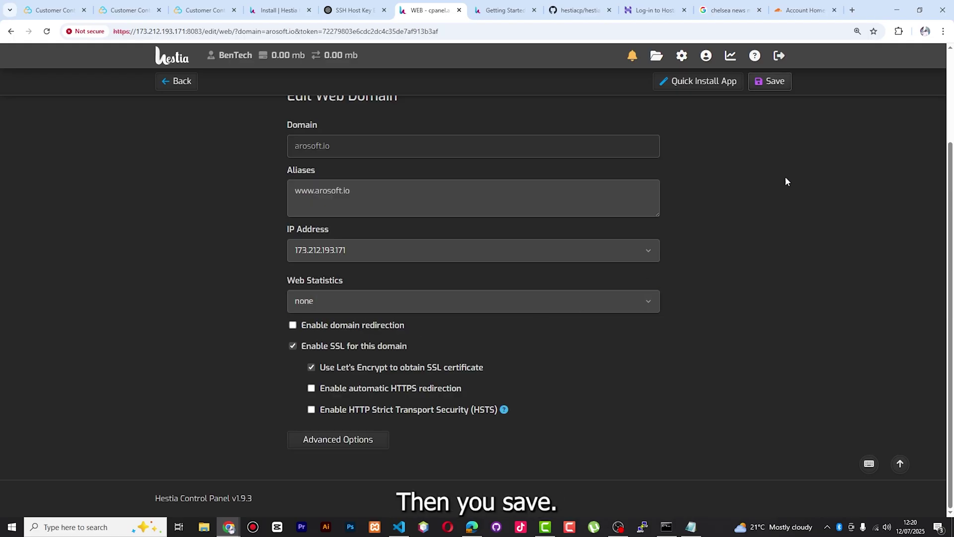
click(773, 83)
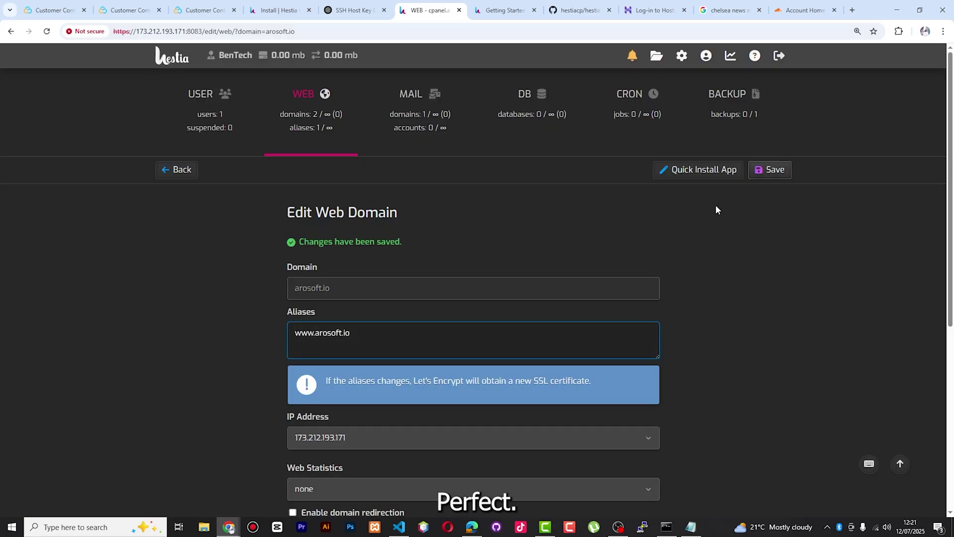
click(310, 98)
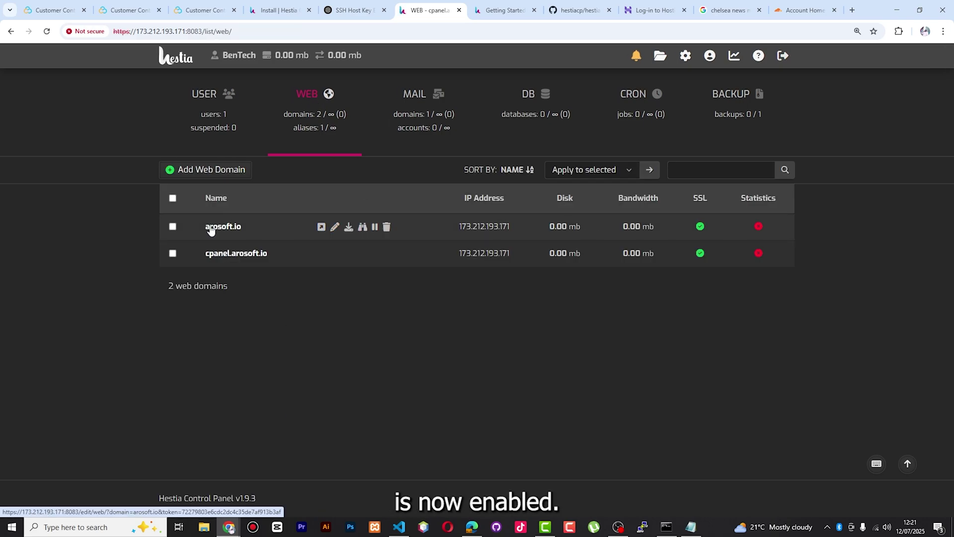
- Load arosoft.io in a new browser tab
click(852, 10)
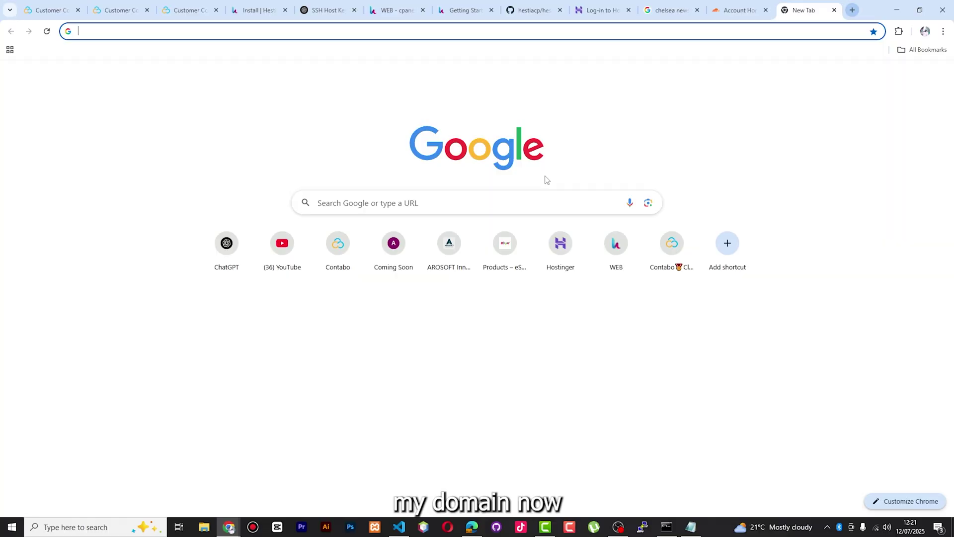
text(ar)
key(Return)
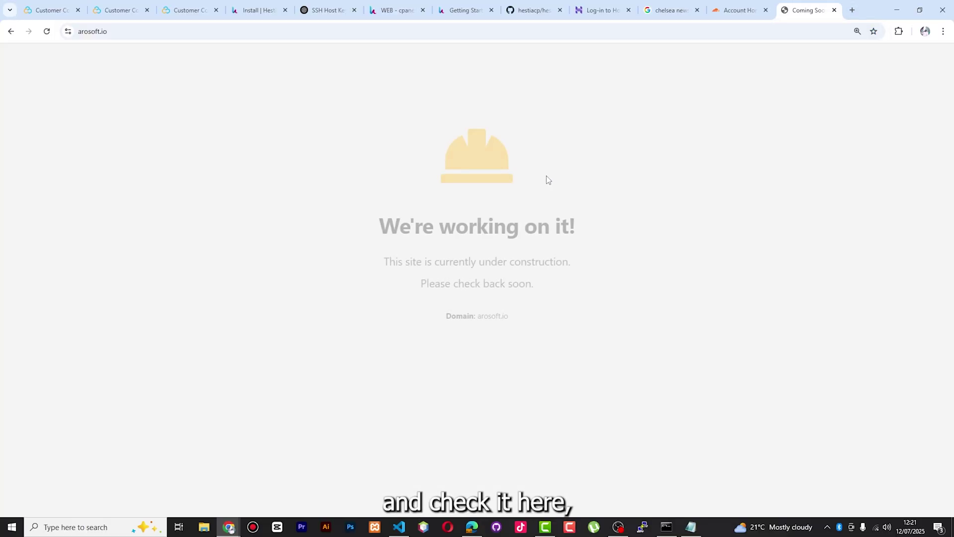
click(152, 31)
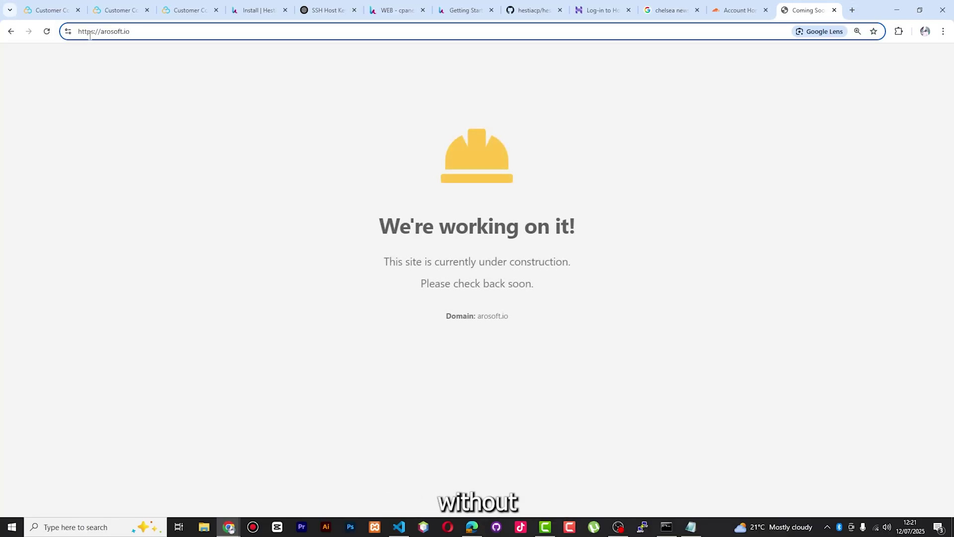
drag(99, 32, 74, 36)
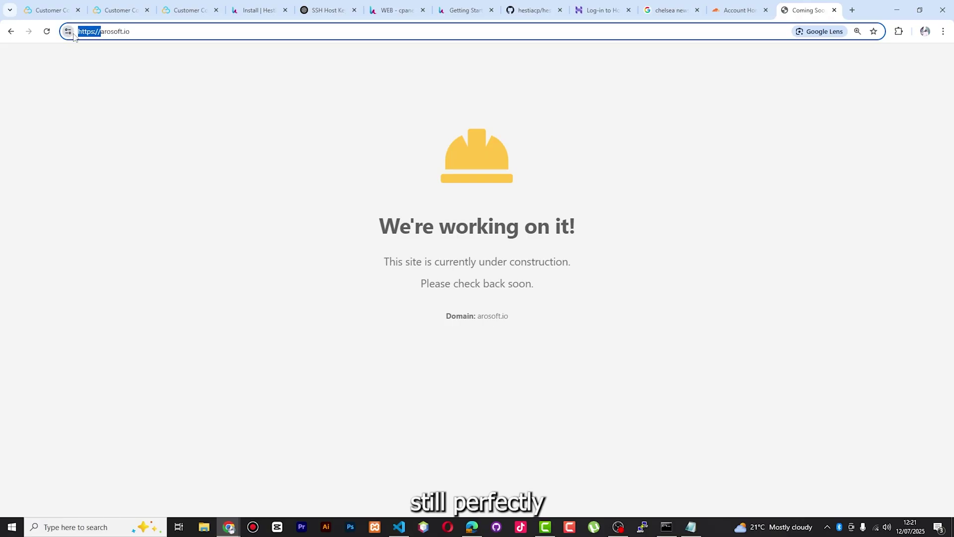
text(www)
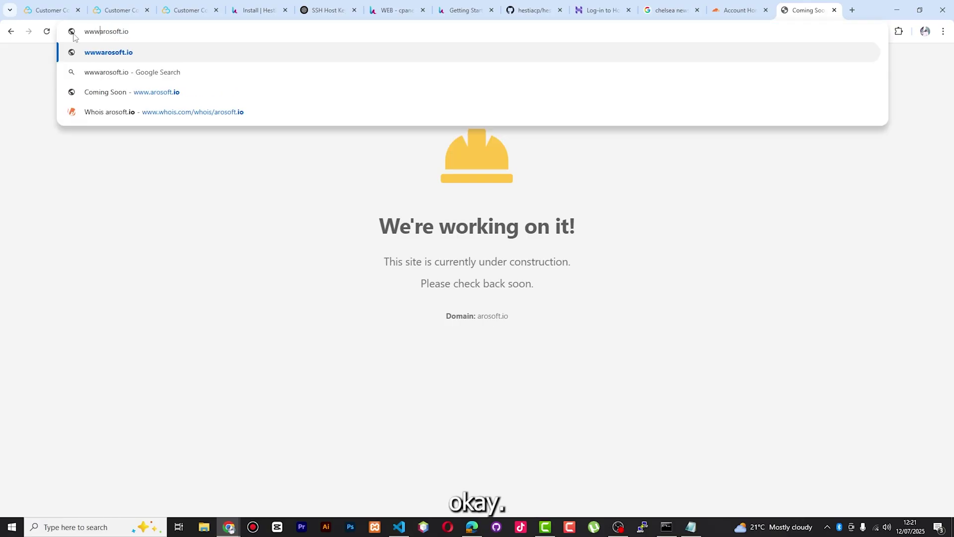
text(.)
key(Return)
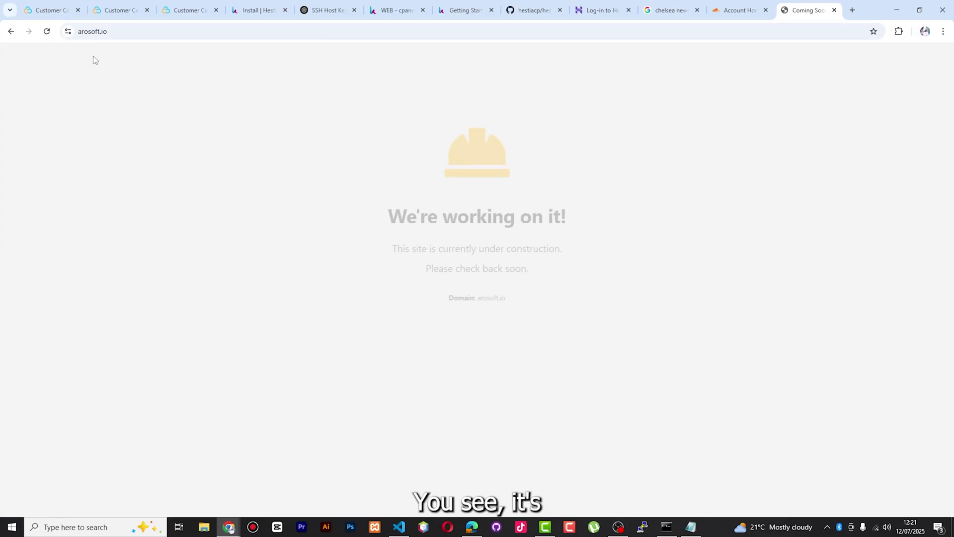
click(147, 32)
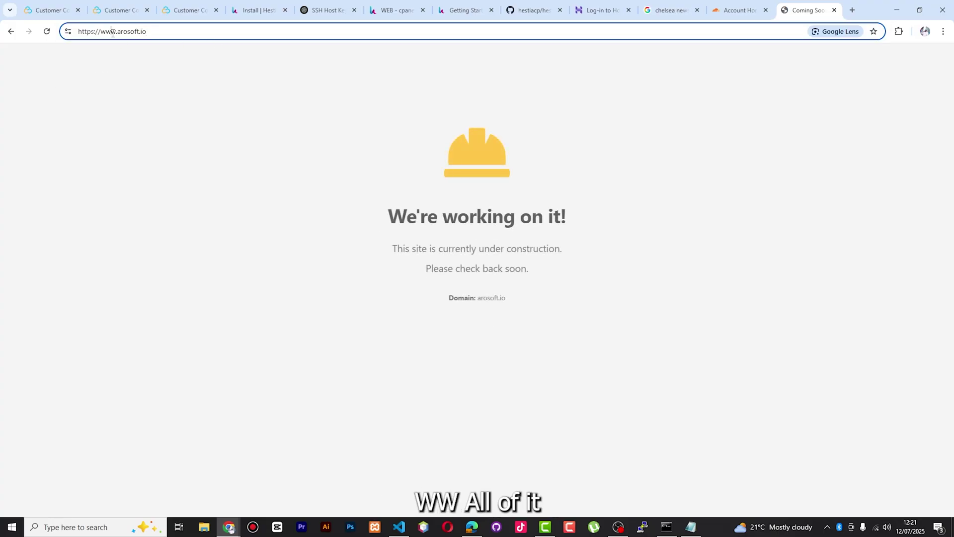
- Go back to Hestia and open the MAIL domains list showing arosoft.io
click(738, 10)
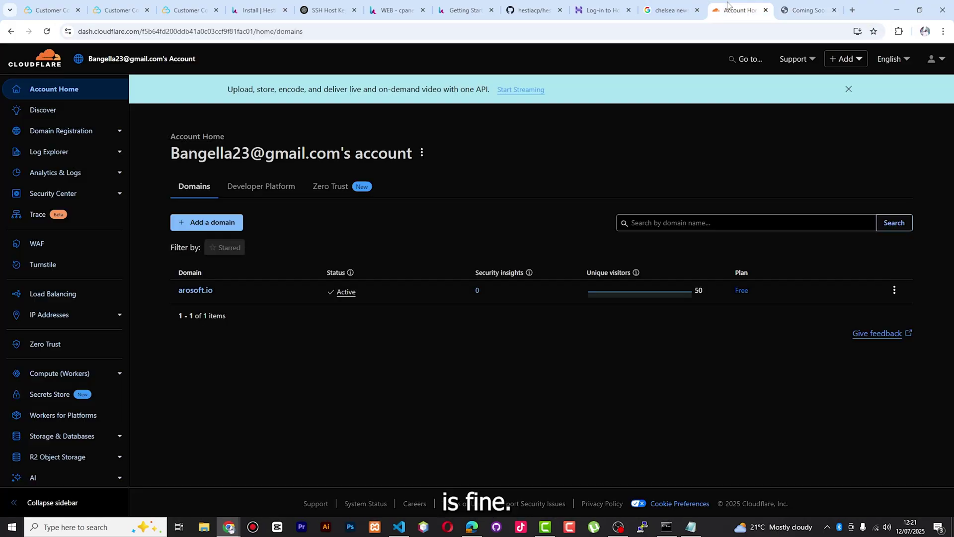
click(397, 10)
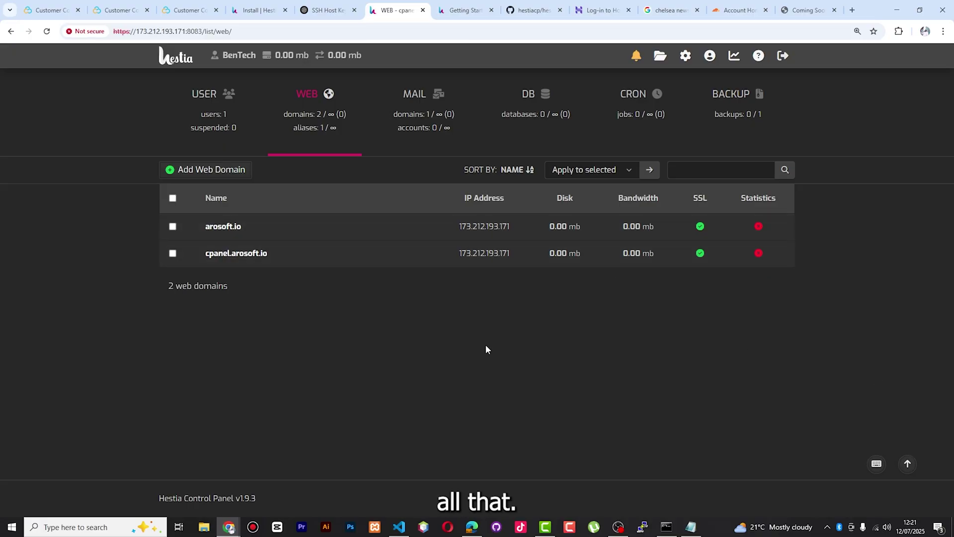
click(422, 110)
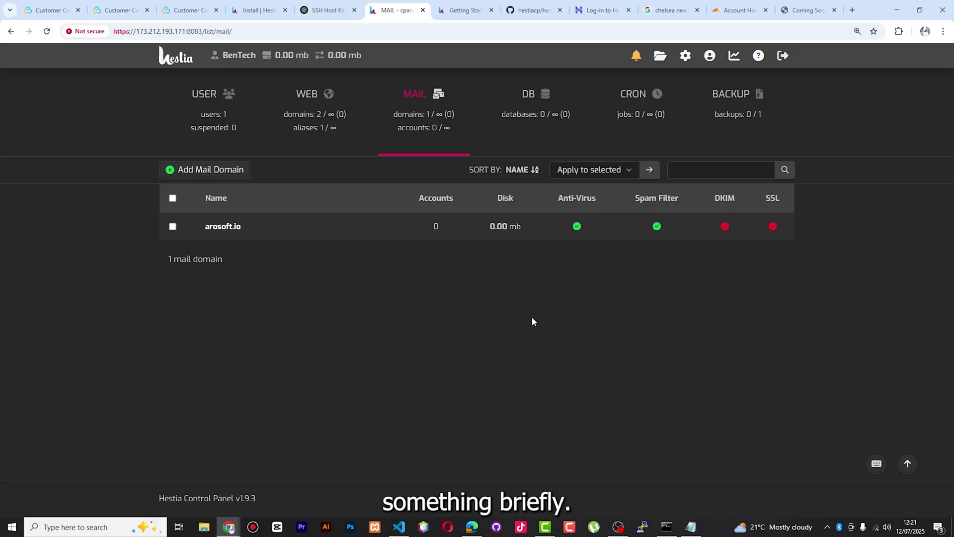
- Browse File Manager to web/arosoft.io/public_html, briefly checking the live site
click(660, 56)
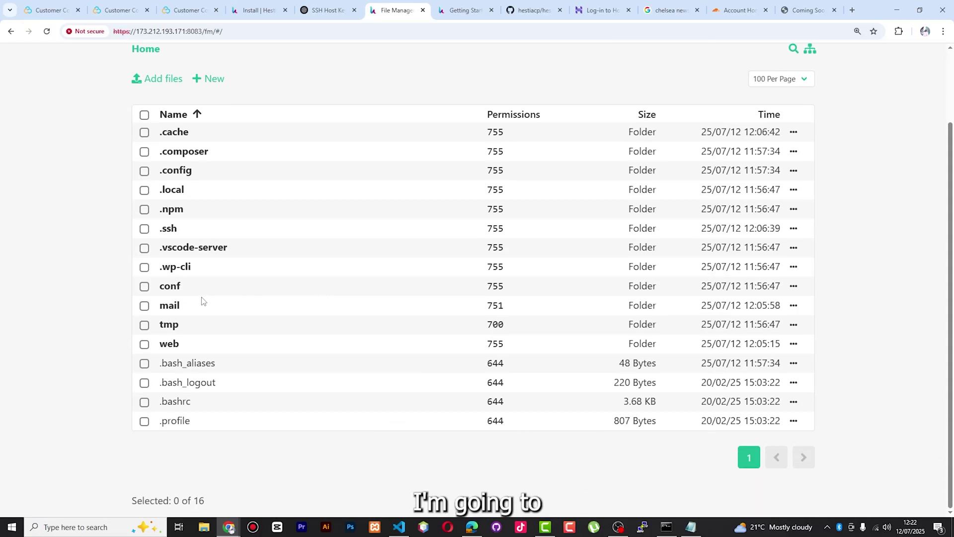
scroll(221, 301, up, 1)
scroll(213, 319, down, 1)
click(176, 344)
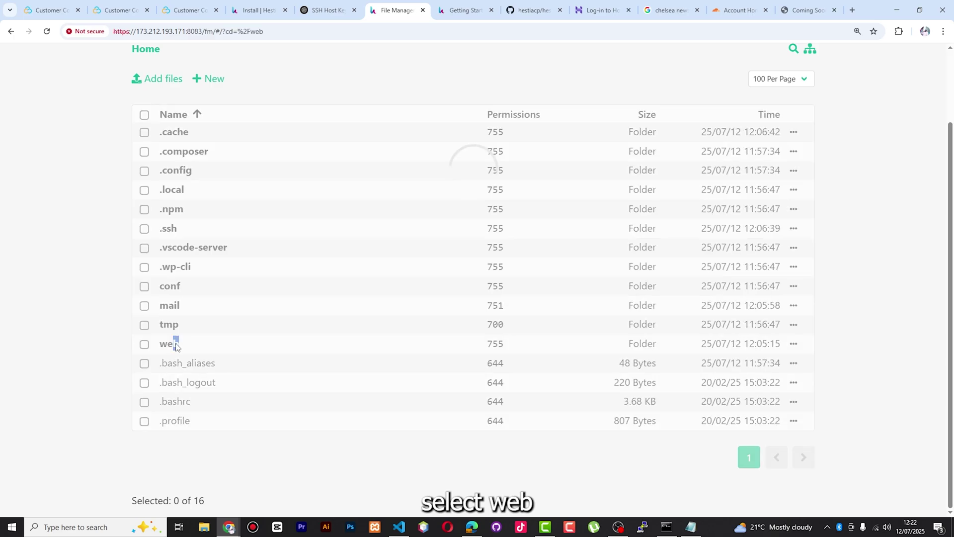
click(199, 238)
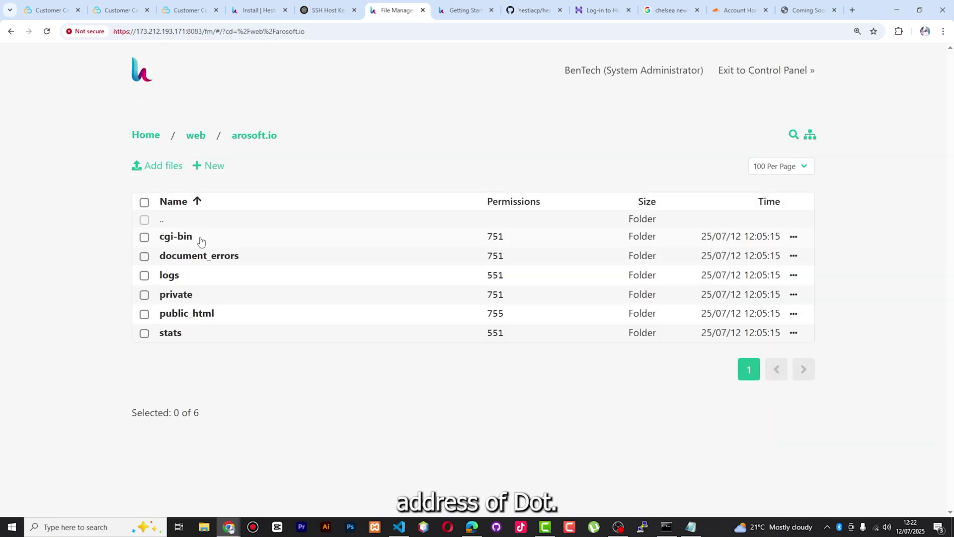
click(204, 314)
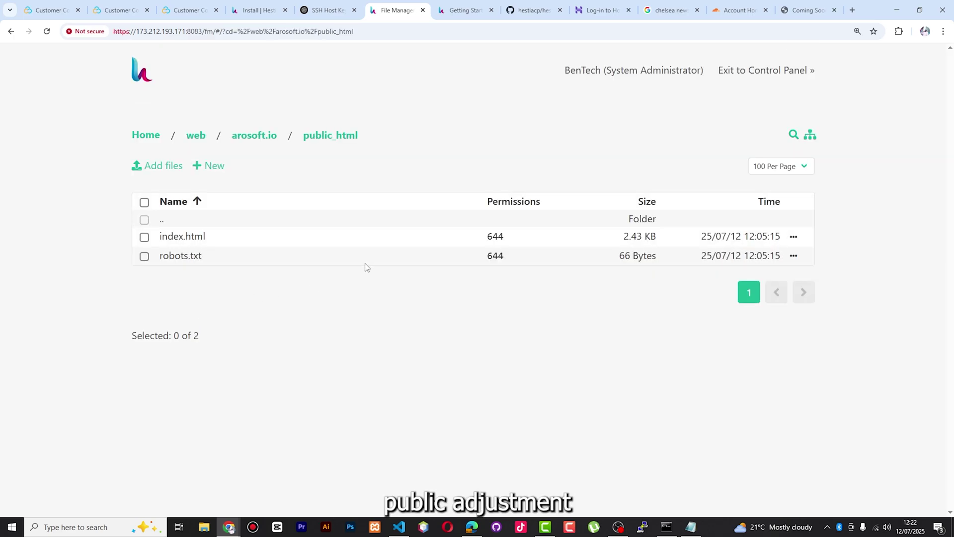
click(805, 11)
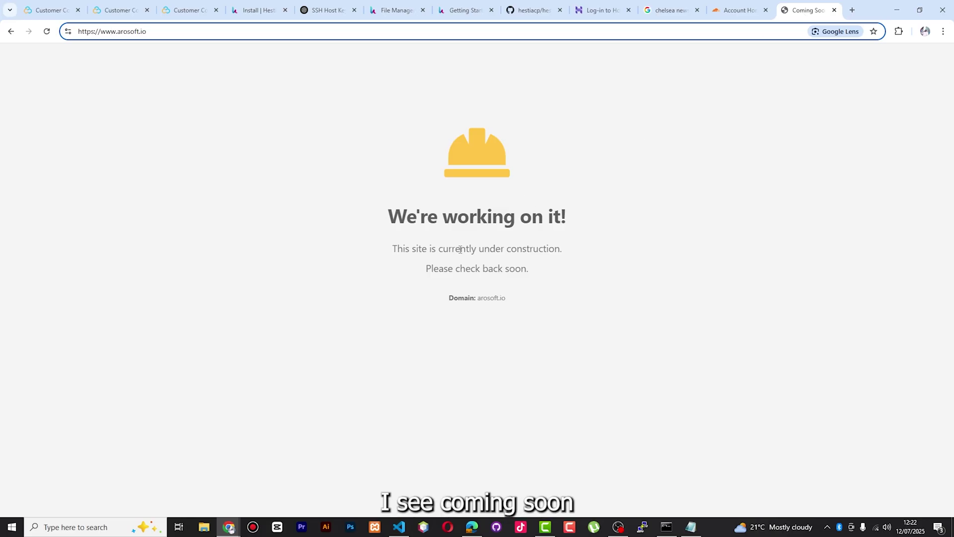
click(390, 11)
- Open index.html and replace 'Please check back soon' with a note introducing the site's author
click(196, 236)
right_click(197, 242)
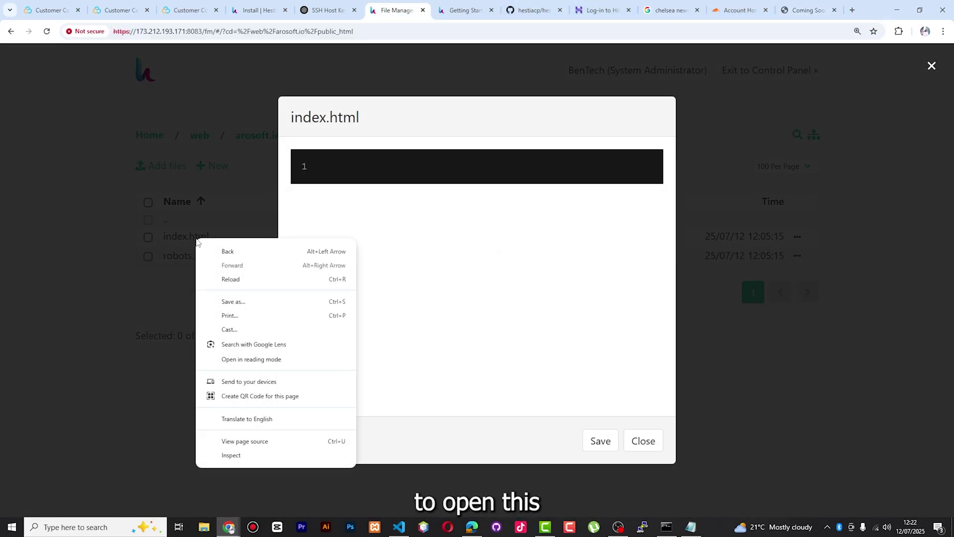
click(272, 196)
scroll(418, 280, down, 6)
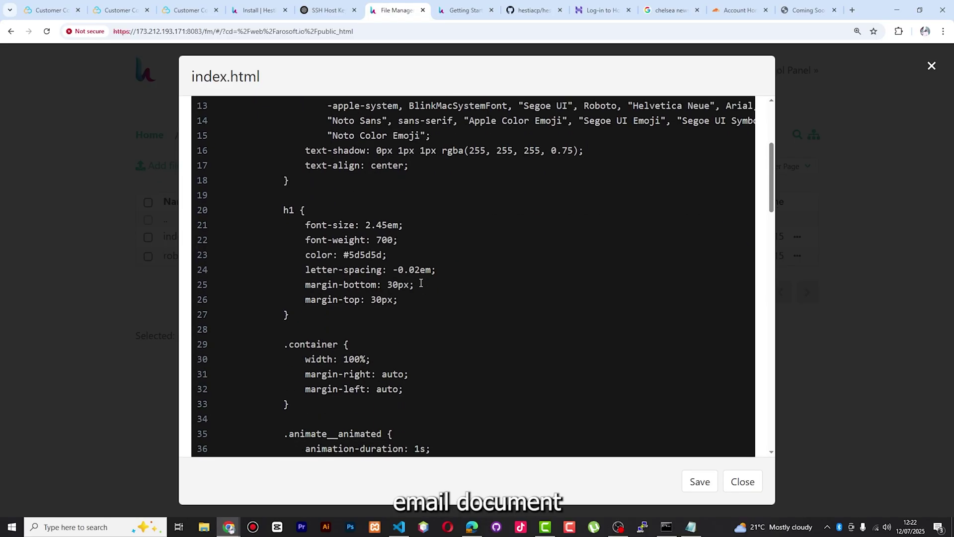
scroll(421, 282, down, 18)
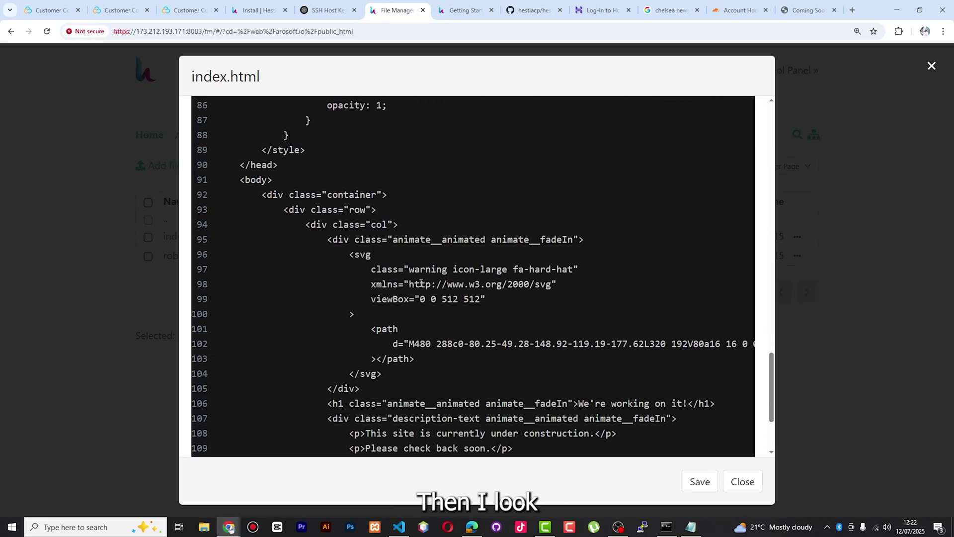
scroll(421, 283, down, 3)
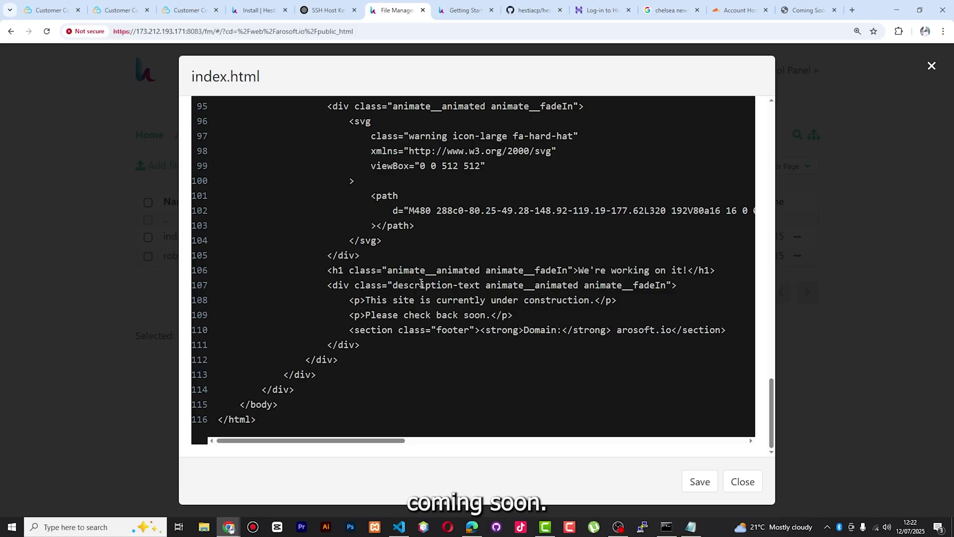
drag(366, 316, 485, 313)
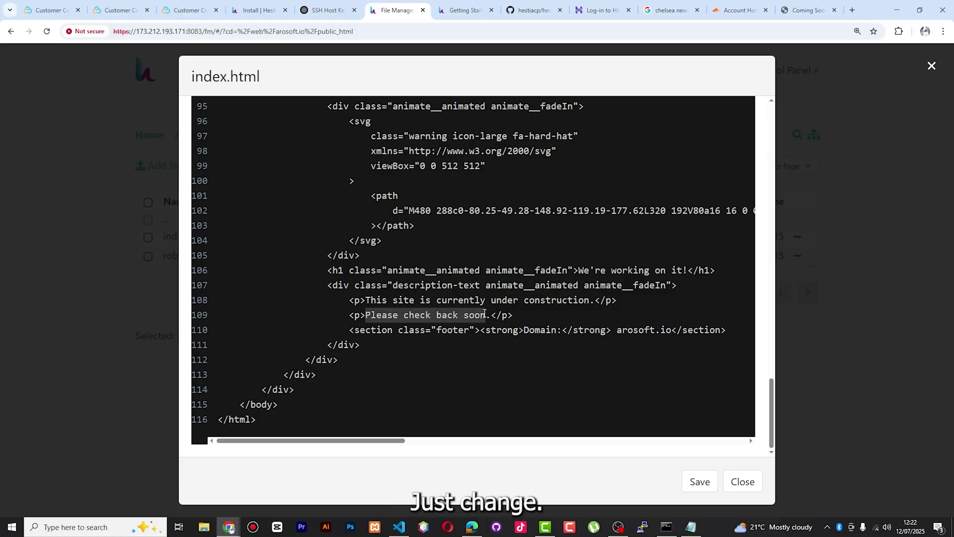
text(Hi )
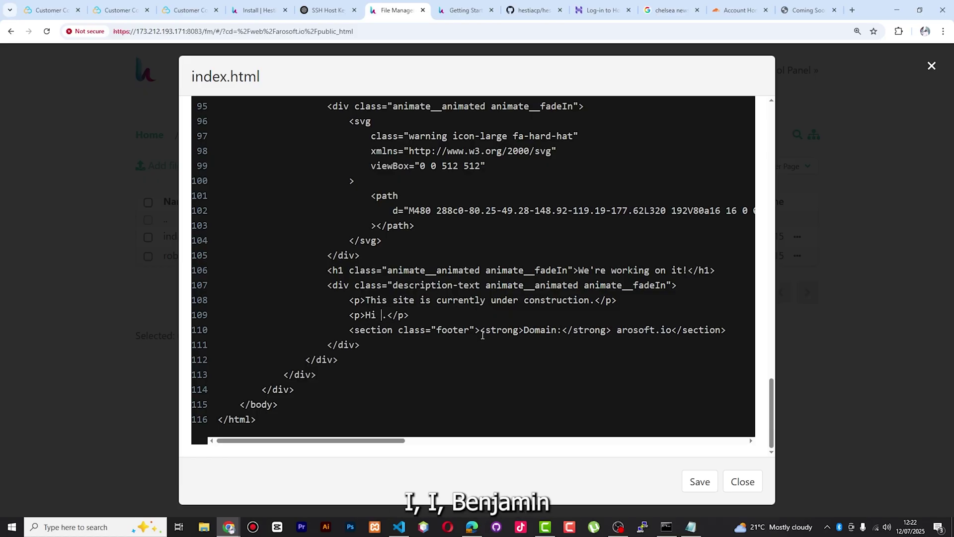
text(I am Benjam)
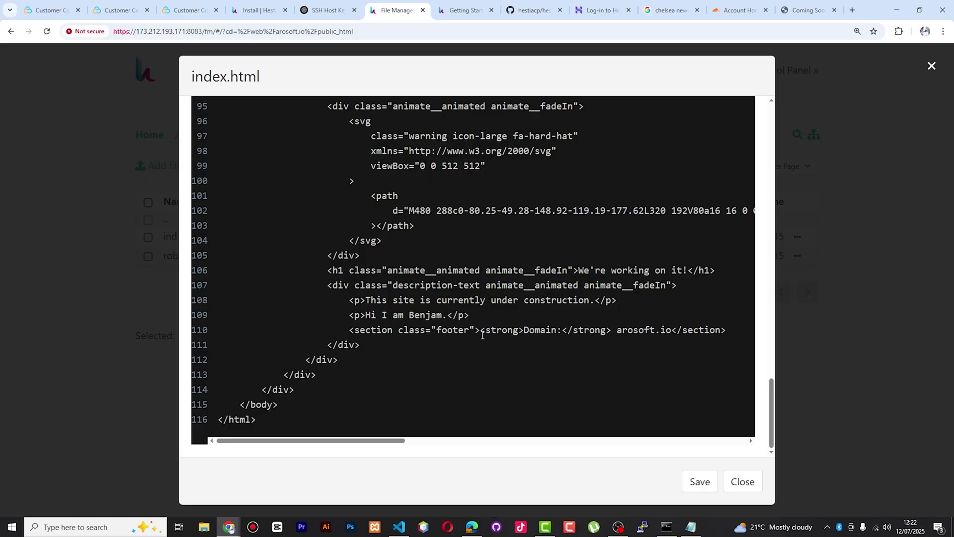
text(in Working on )
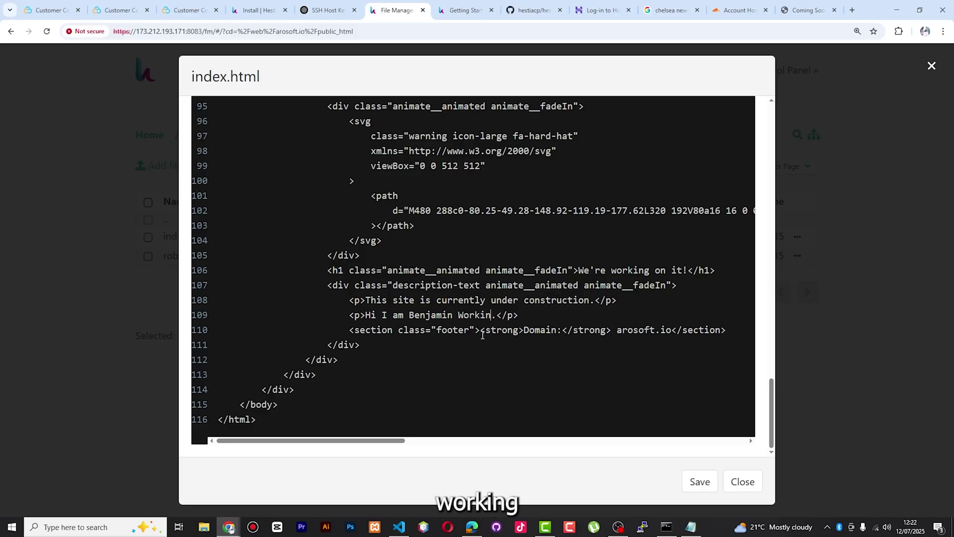
text(this )
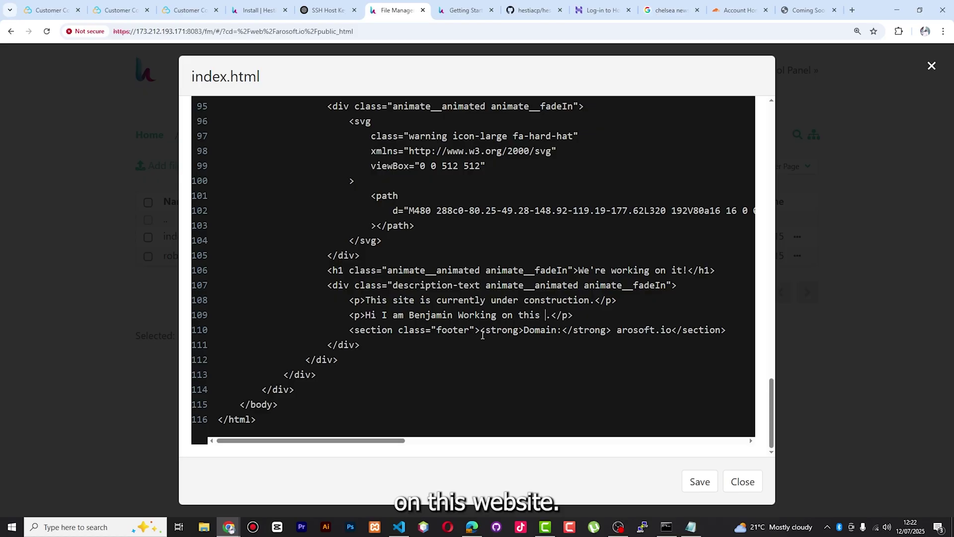
text(website)
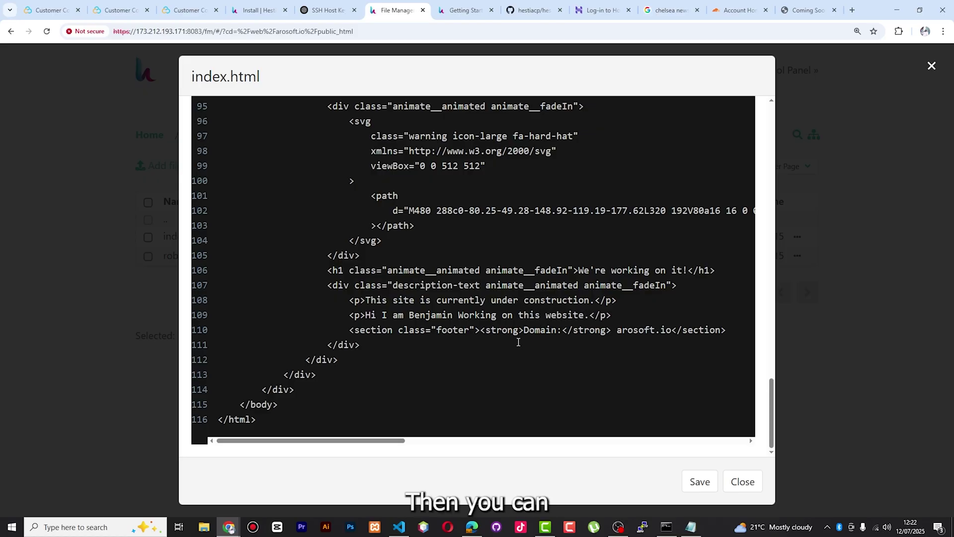
- Change the heading to 'AROSOFT IO is Coming', save index.html, and reload the live site
scroll(514, 285, up, 1)
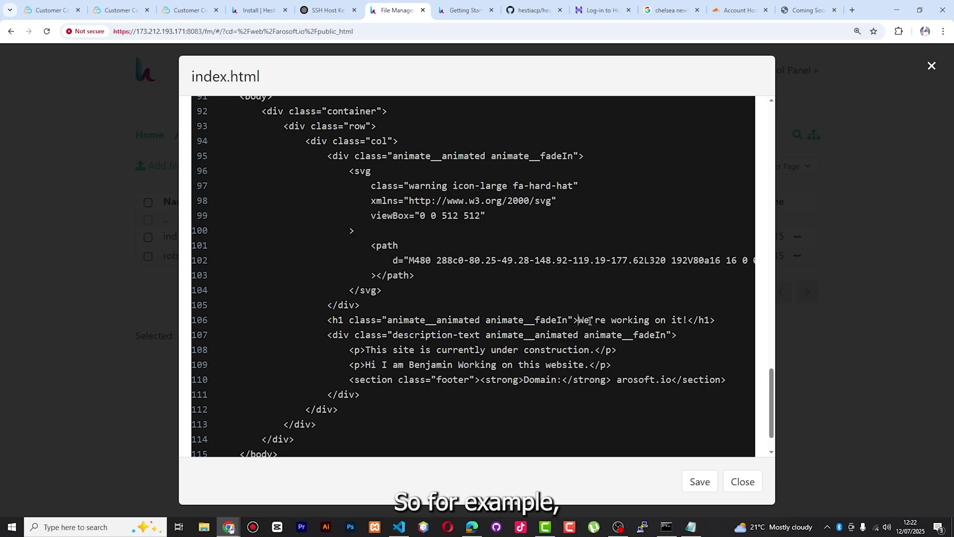
shift+click(687, 321)
text(AROSO)
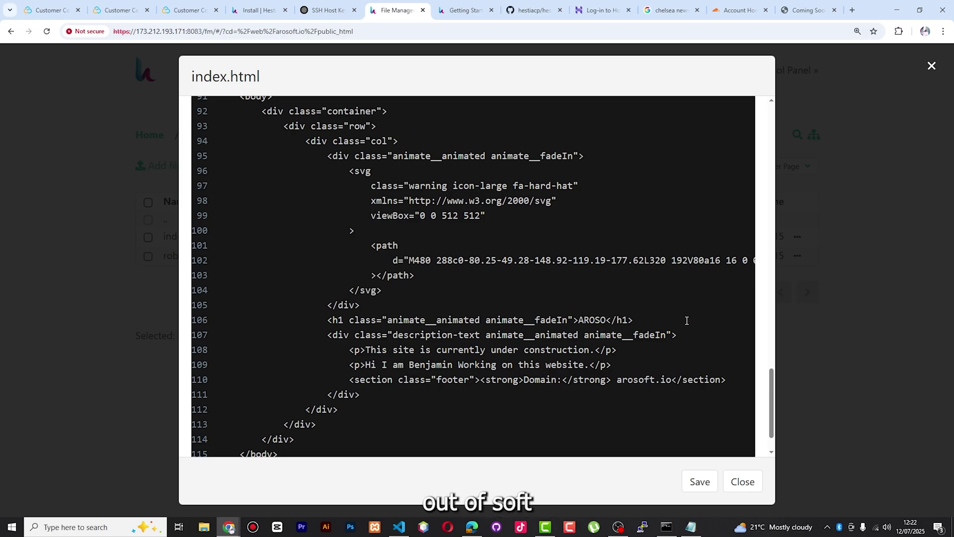
text(FT IO is )
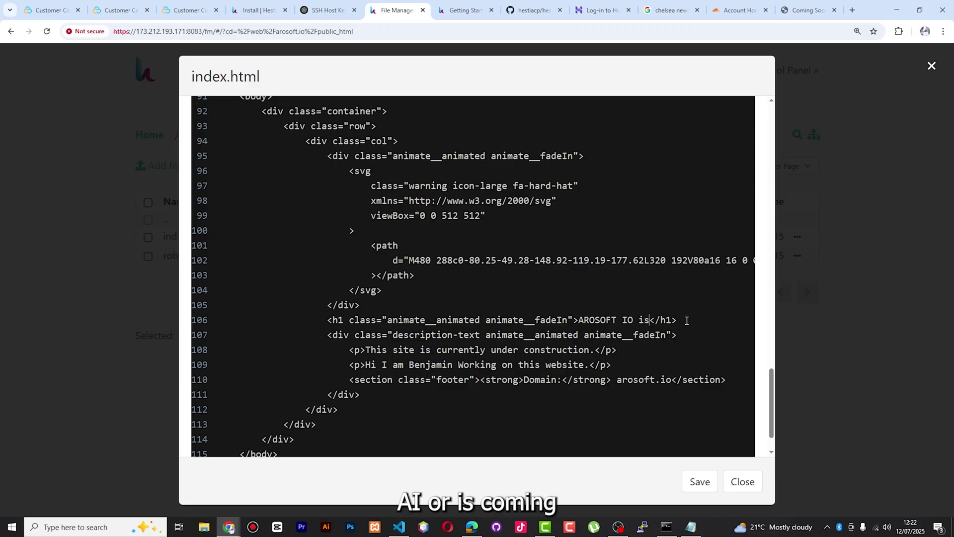
text(Coming)
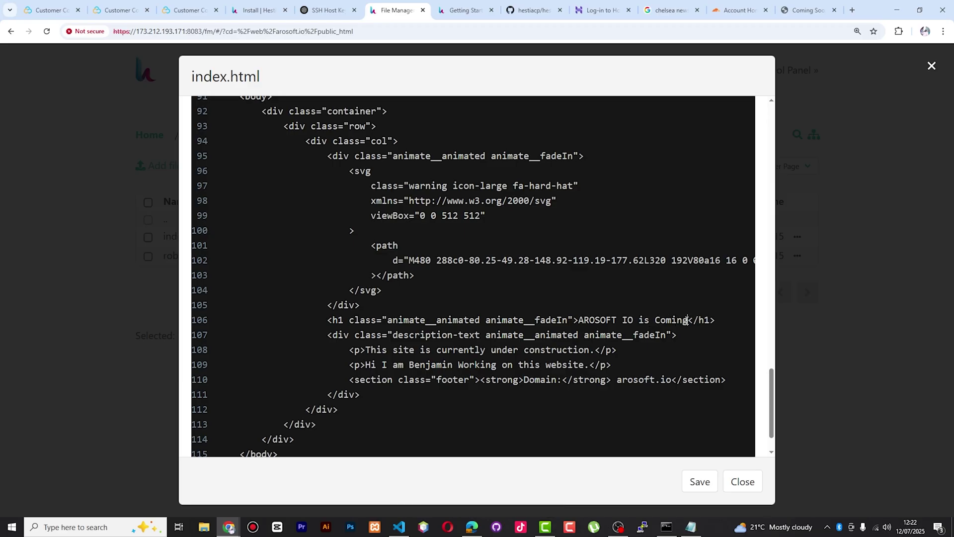
click(700, 482)
click(802, 10)
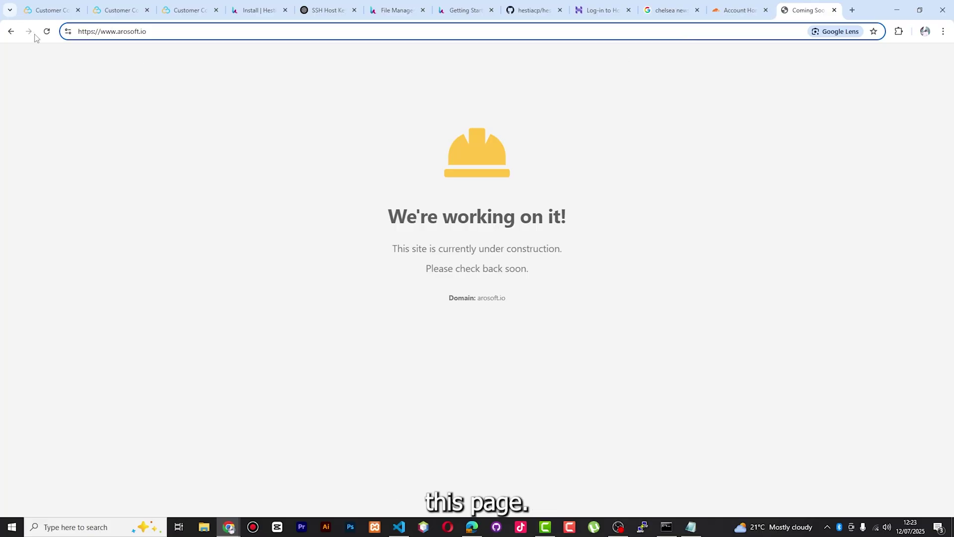
click(47, 32)
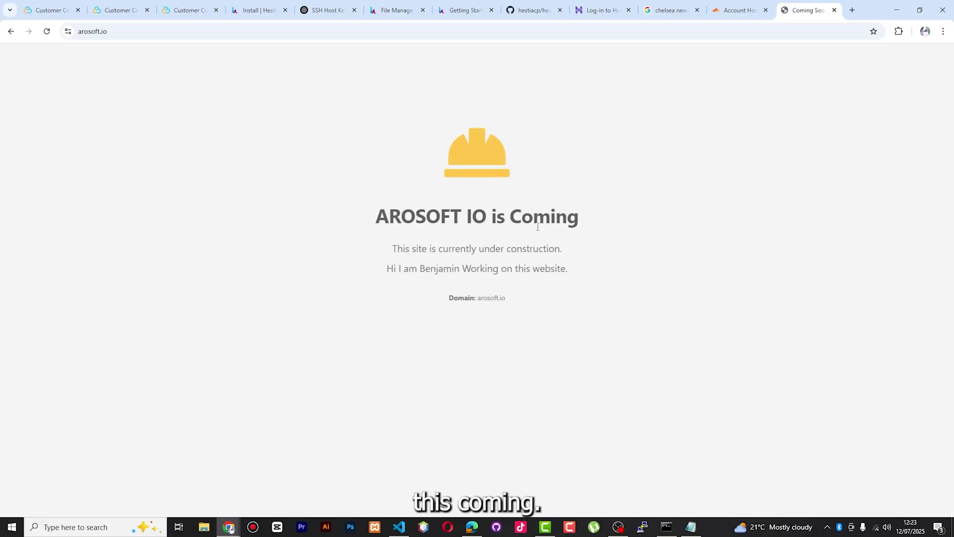